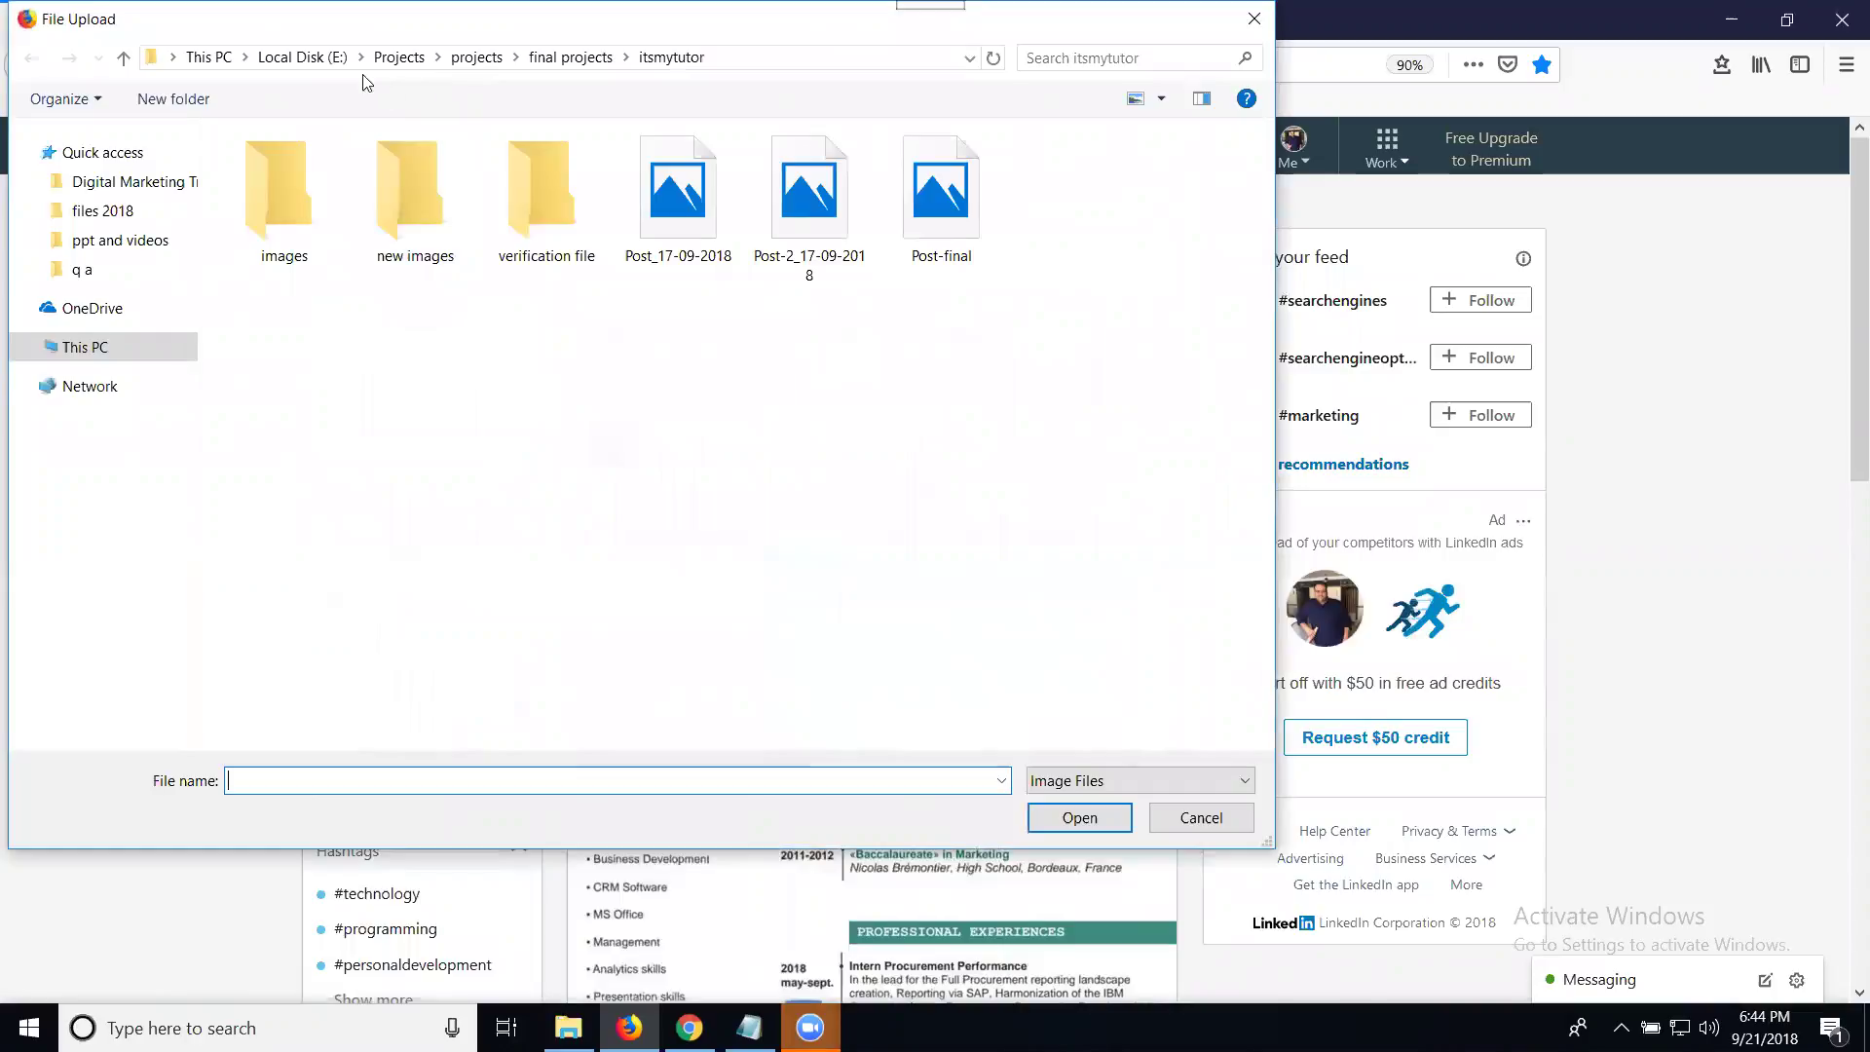
In the upload dialog, browse to E:\Projects\digital marketing\Digital marketing services\rts project 2018.
{"action": "left_click", "coordinate": [289, 58]}
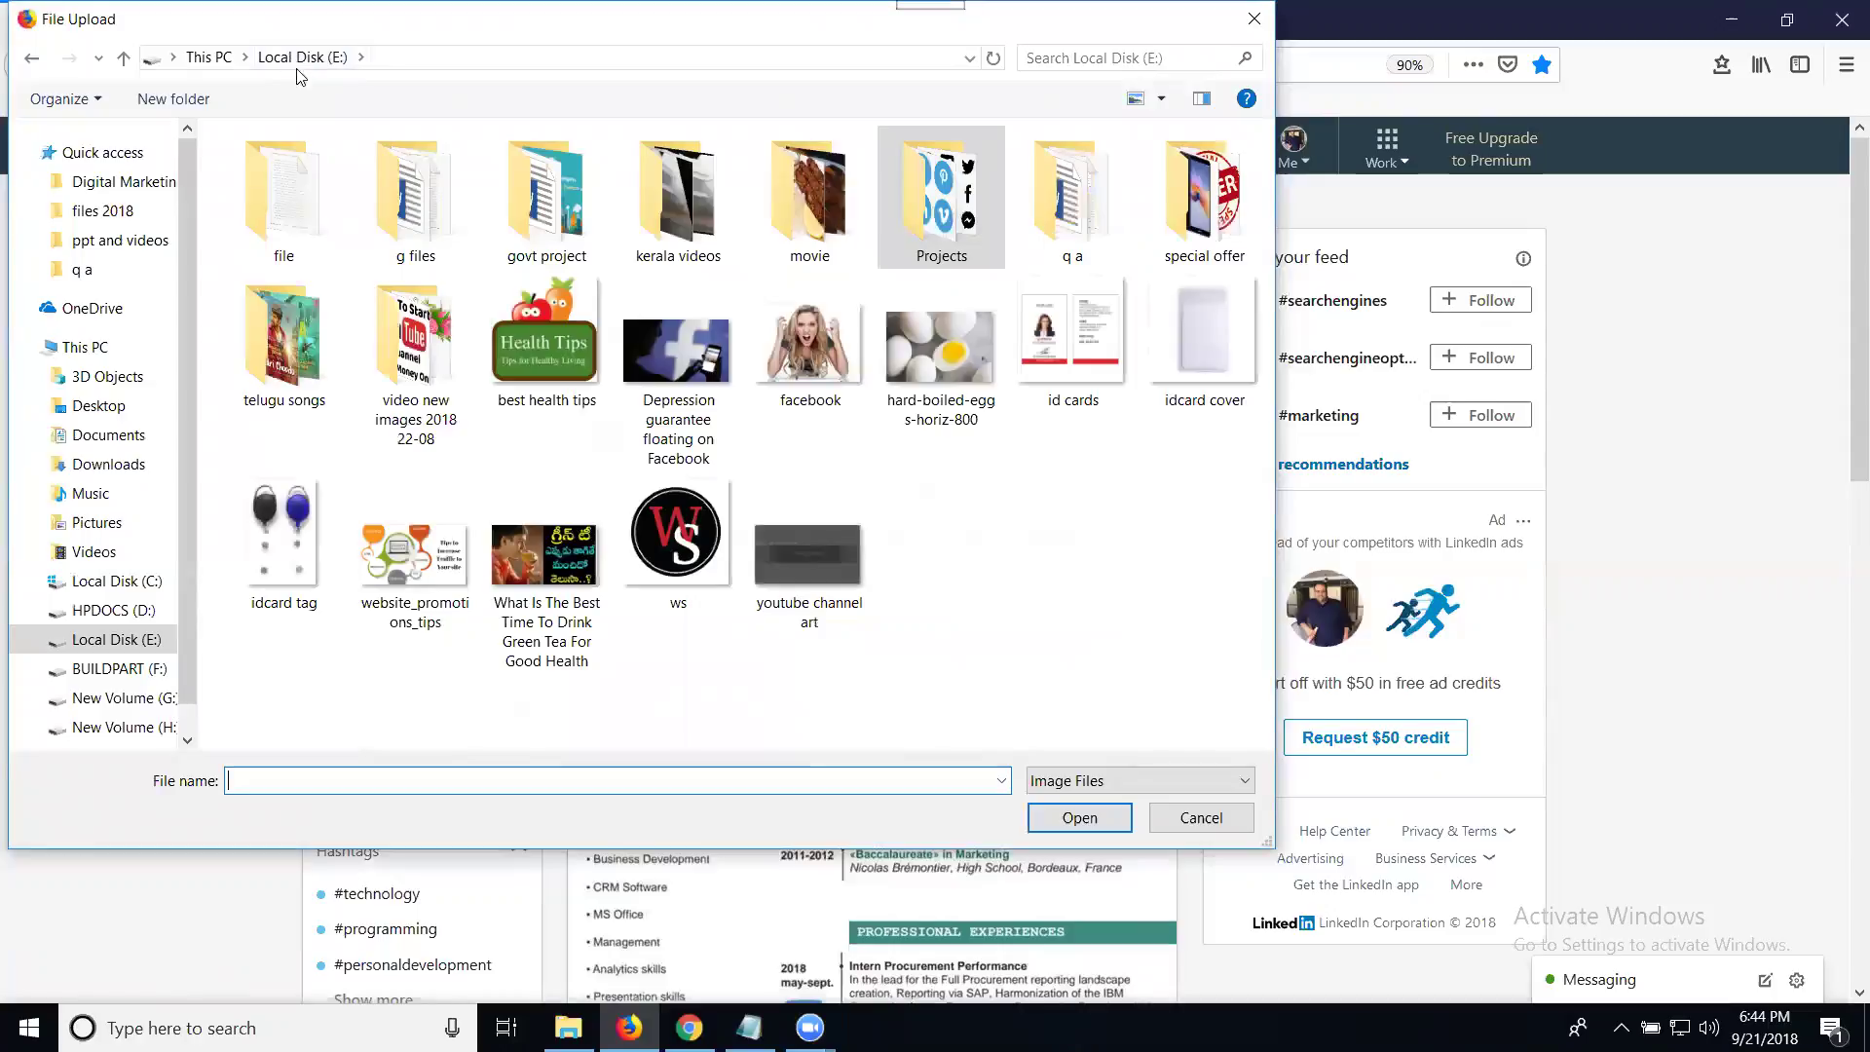
{"action": "double_click", "coordinate": [943, 234]}
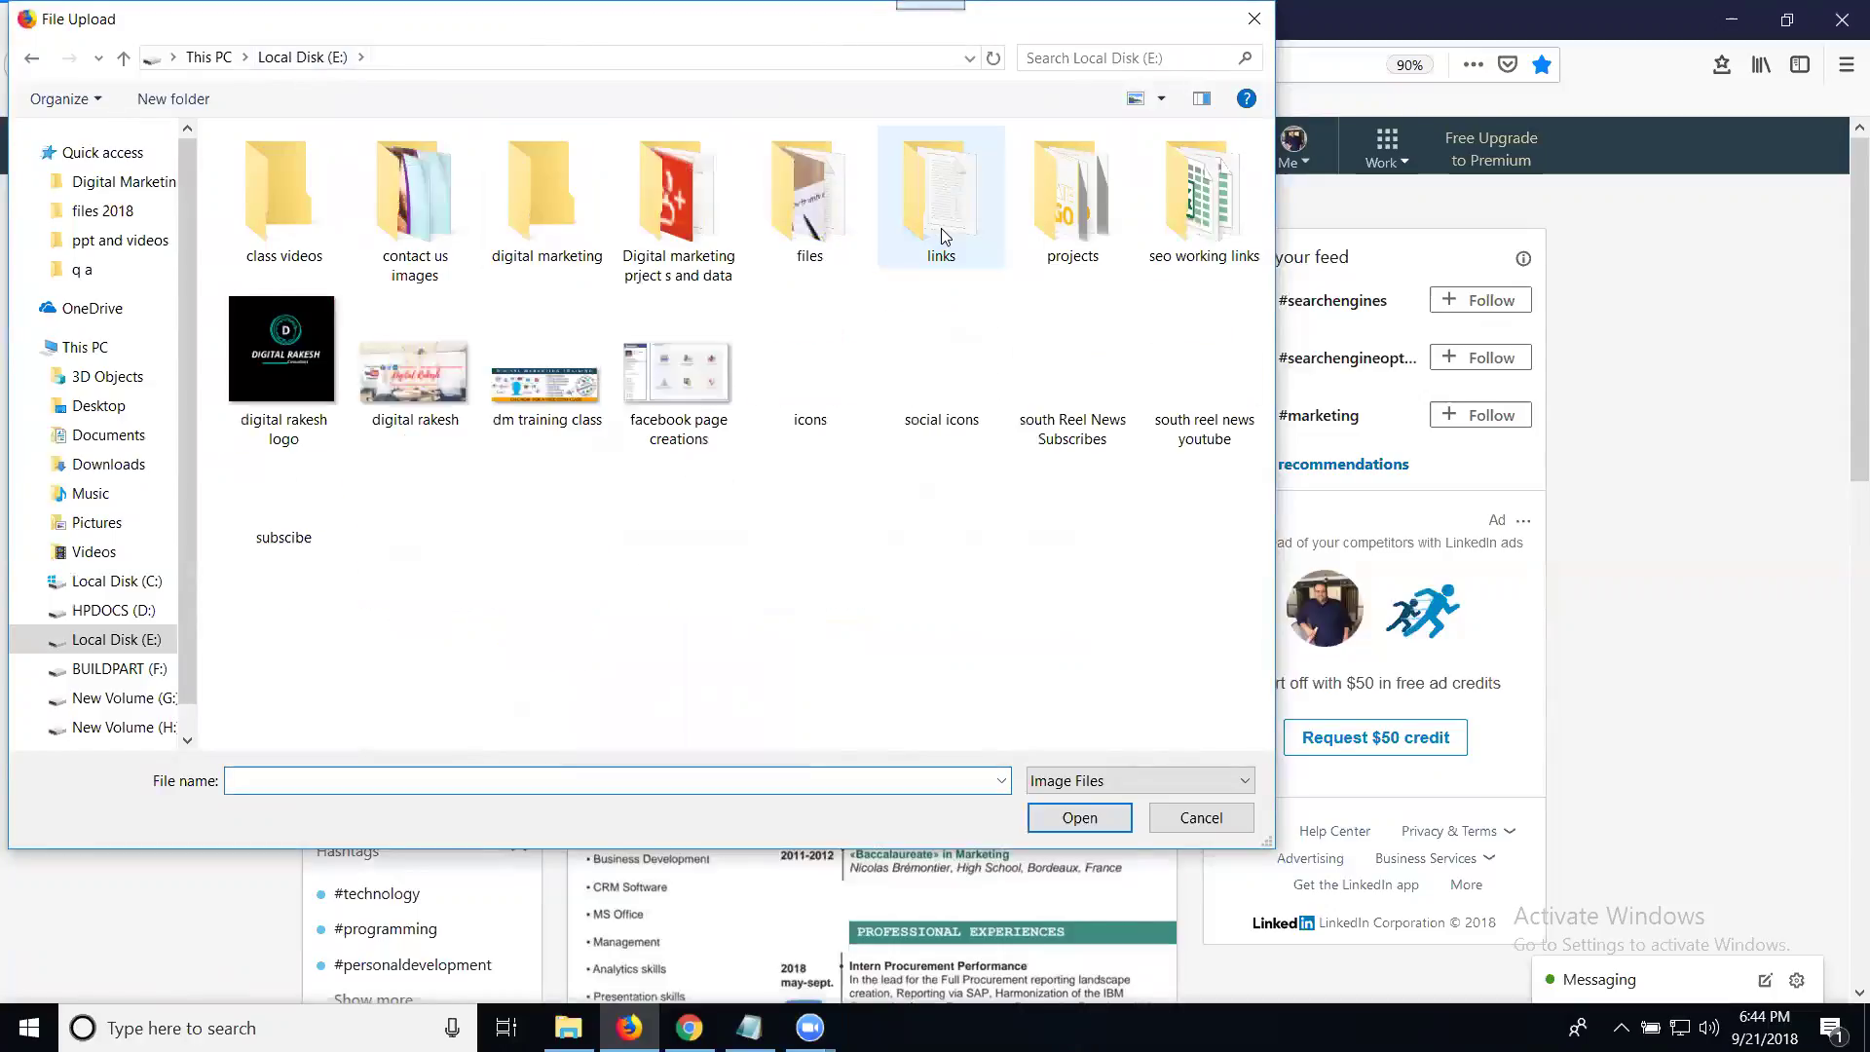
{"action": "double_click", "coordinate": [525, 216]}
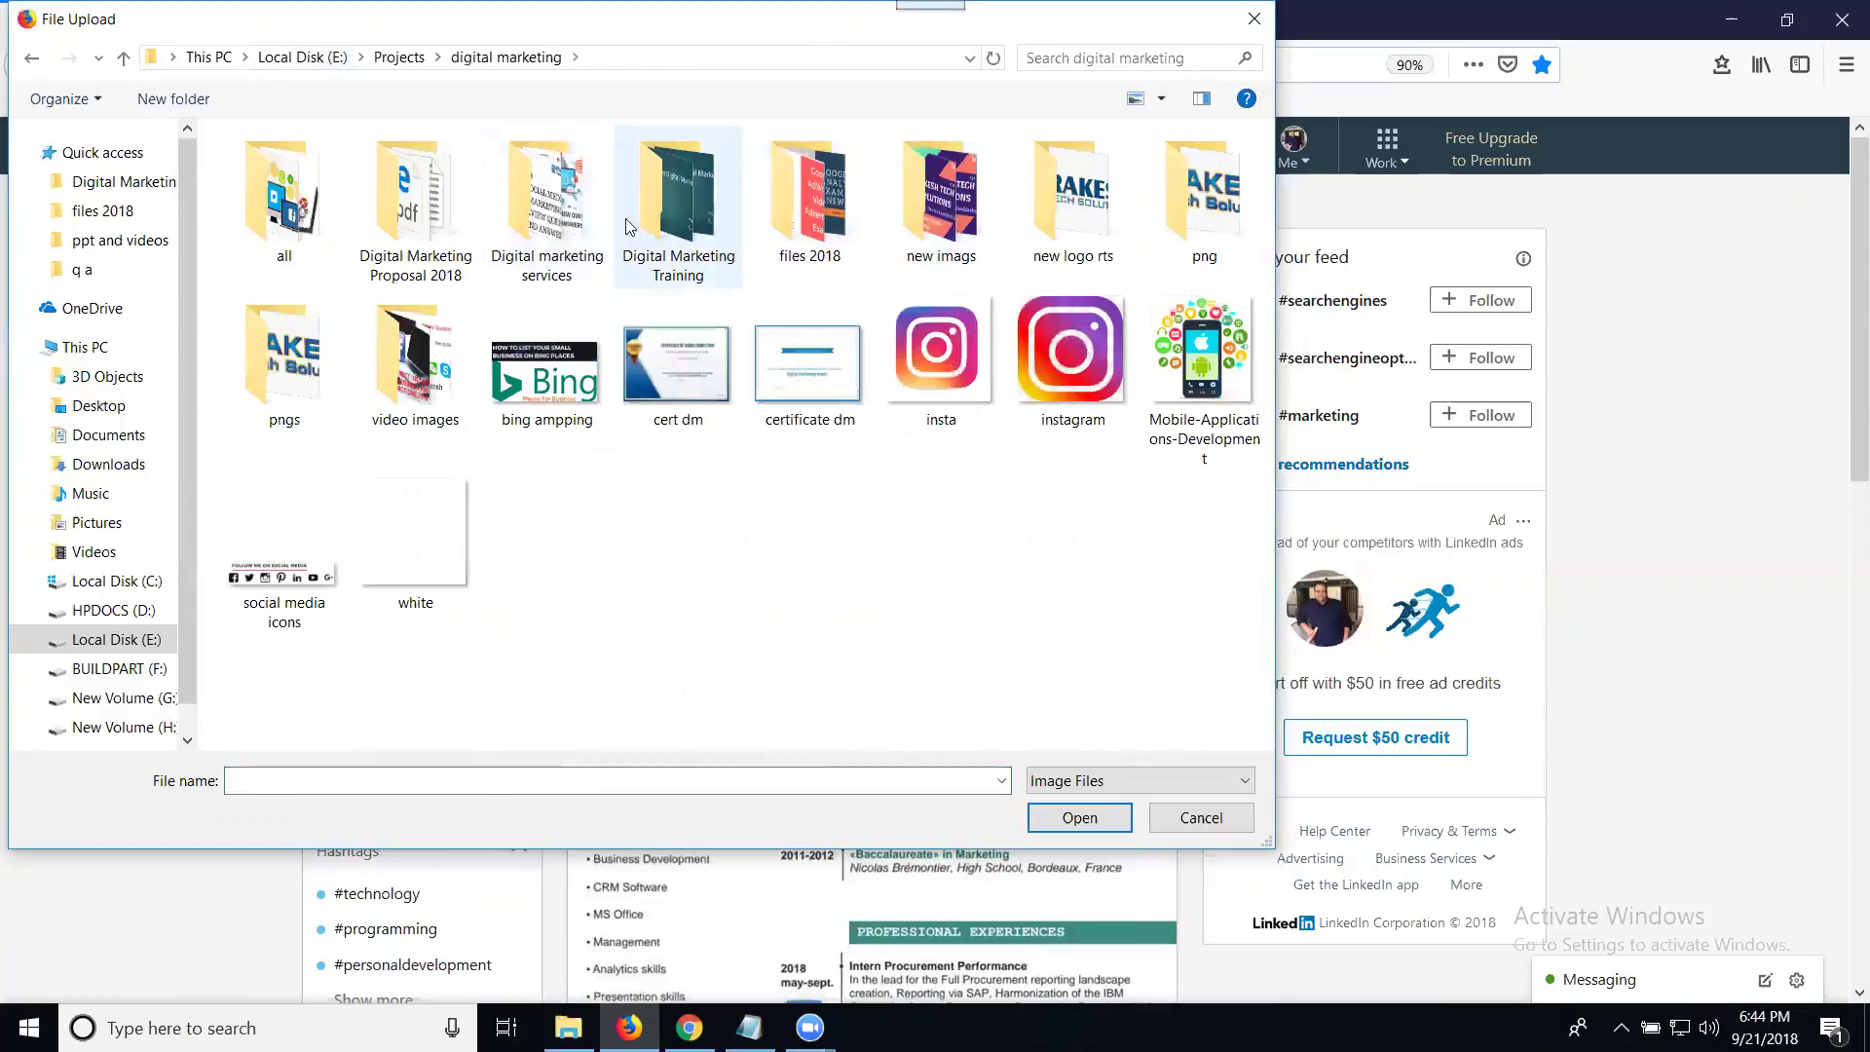
{"action": "double_click", "coordinate": [539, 226]}
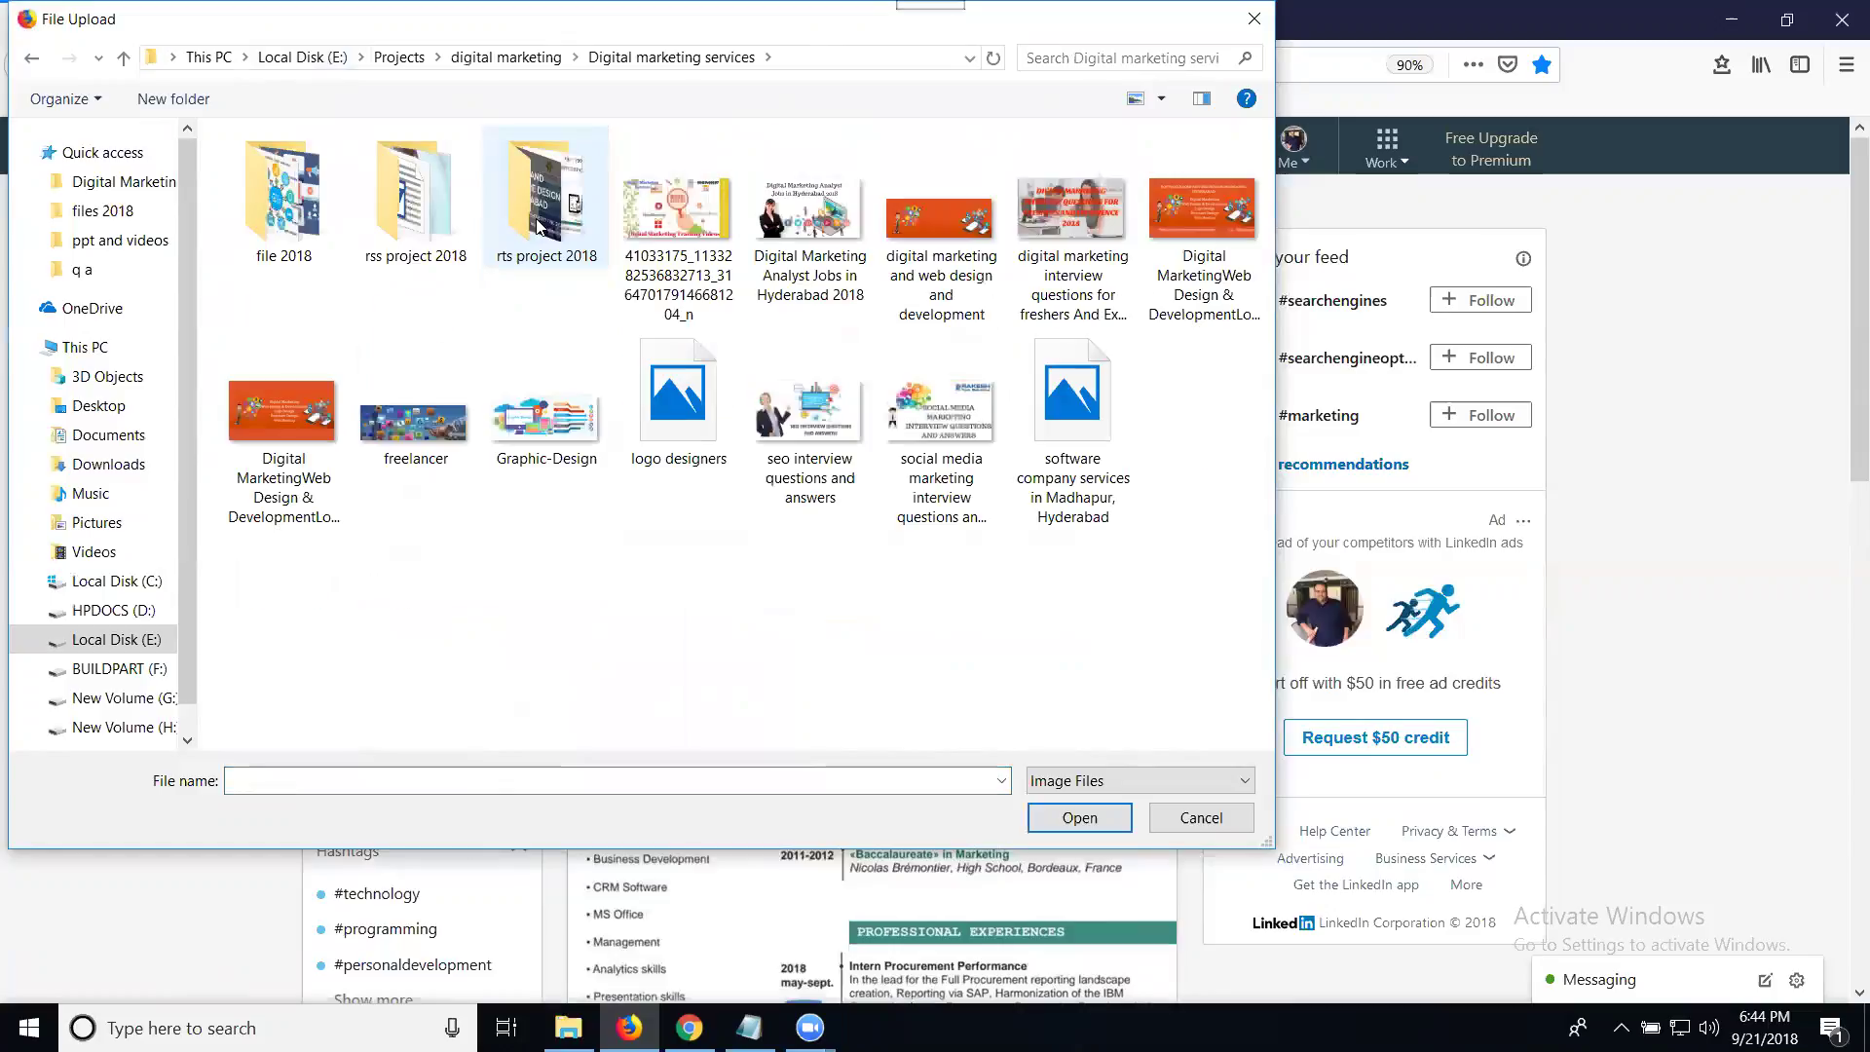
{"action": "double_click", "coordinate": [538, 226]}
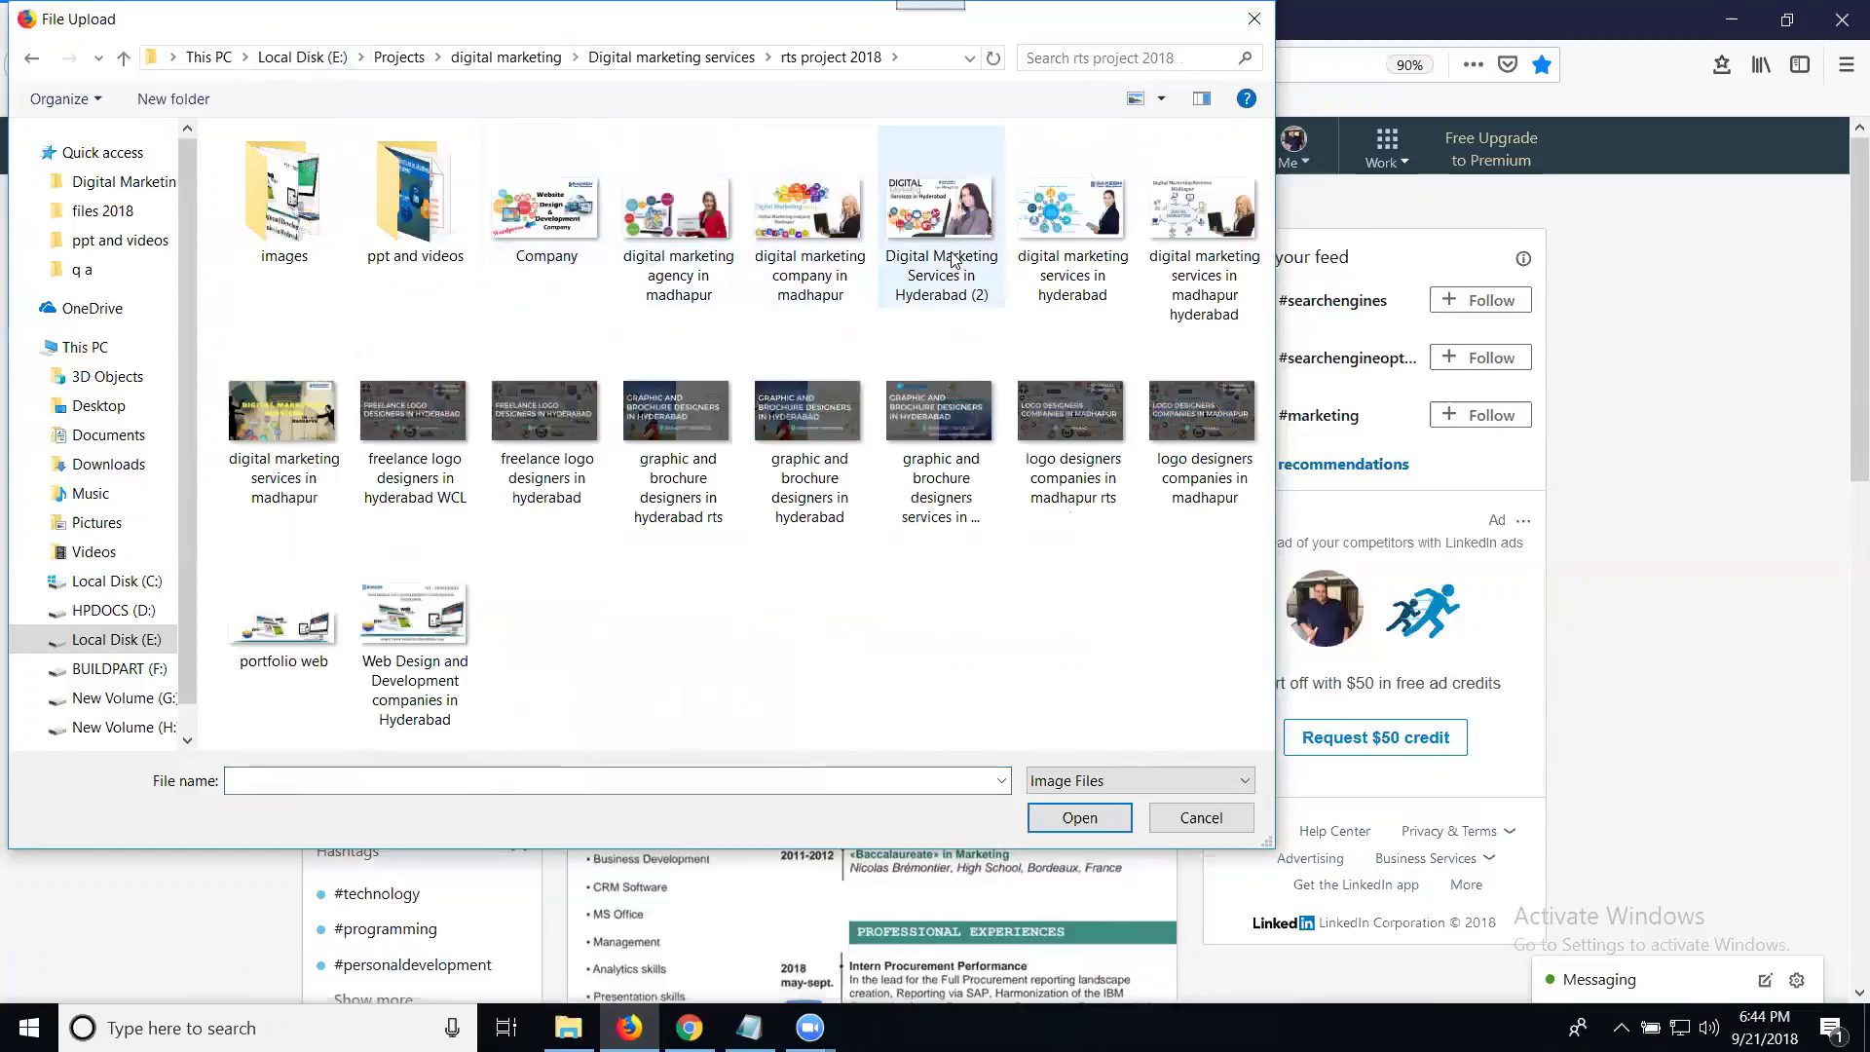
Select the Madhapur, Hyderabad services, brochure, logo and web design images and upload them.
{"action": "left_click", "coordinate": [820, 230]}
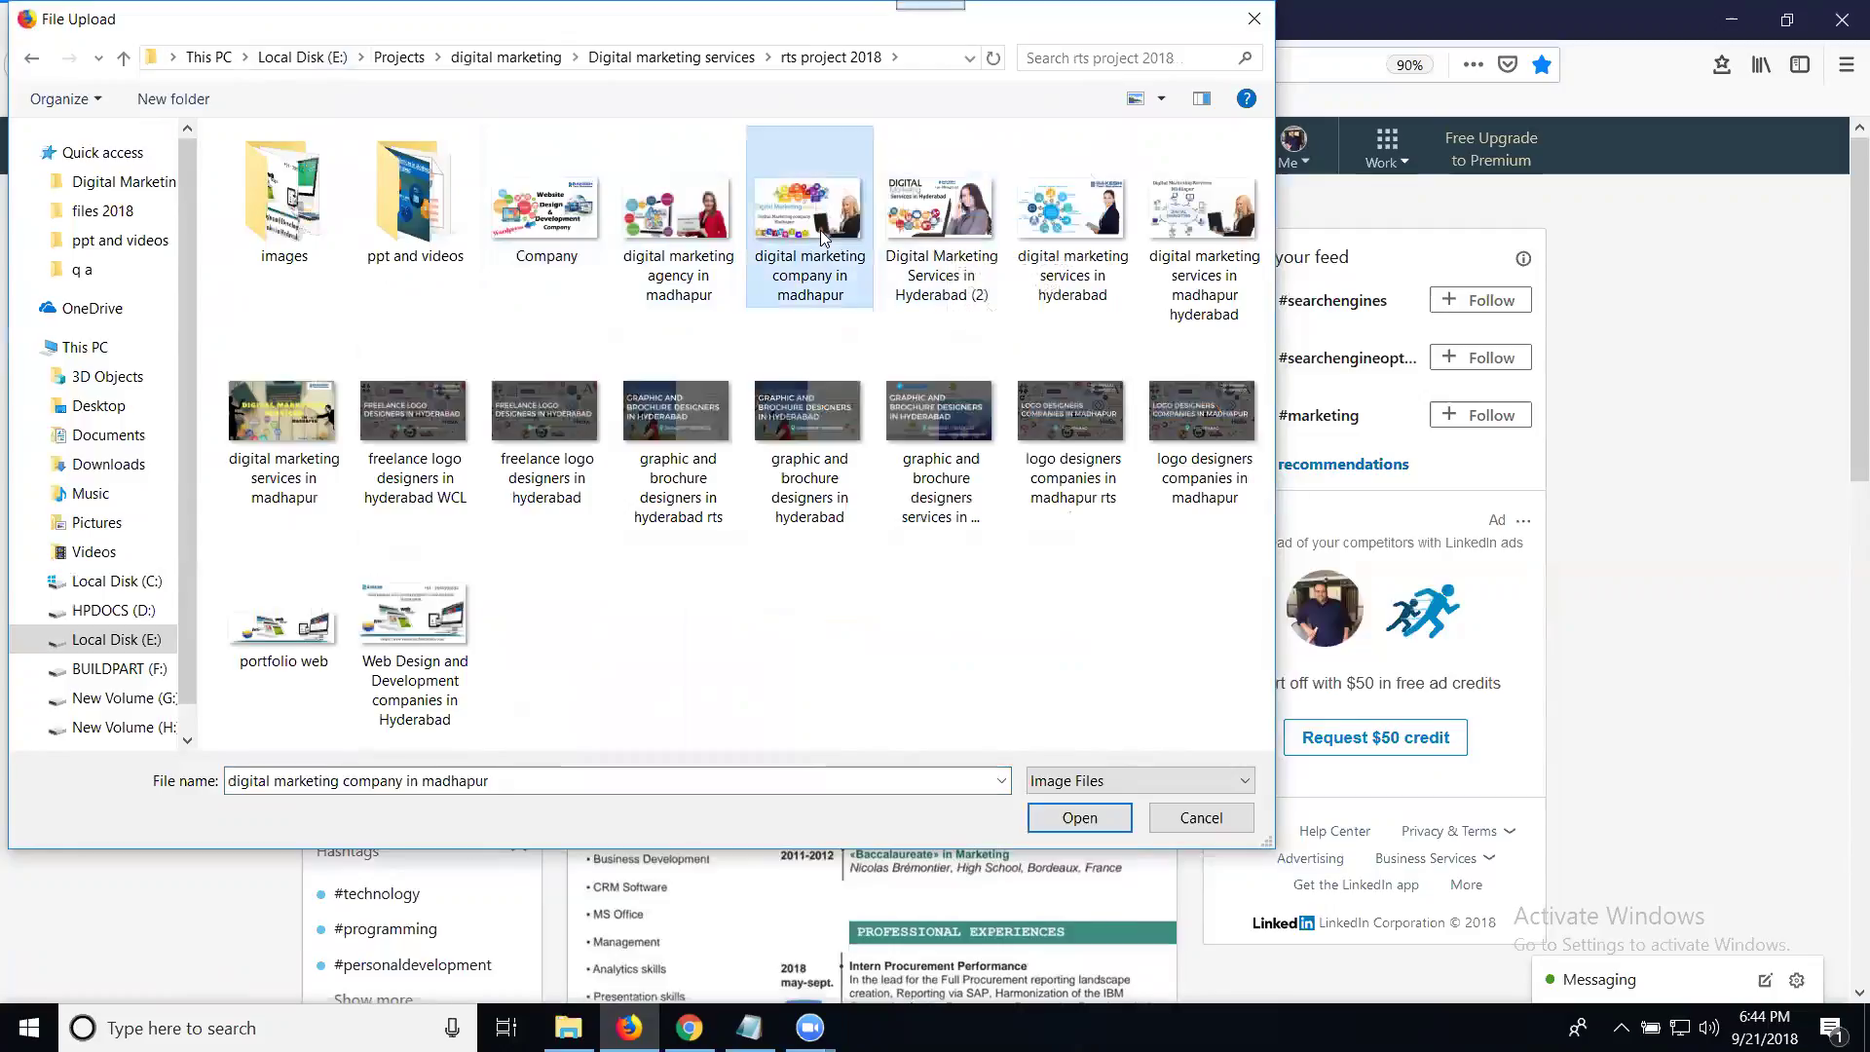
{"action": "left_click", "coordinate": [919, 231]}
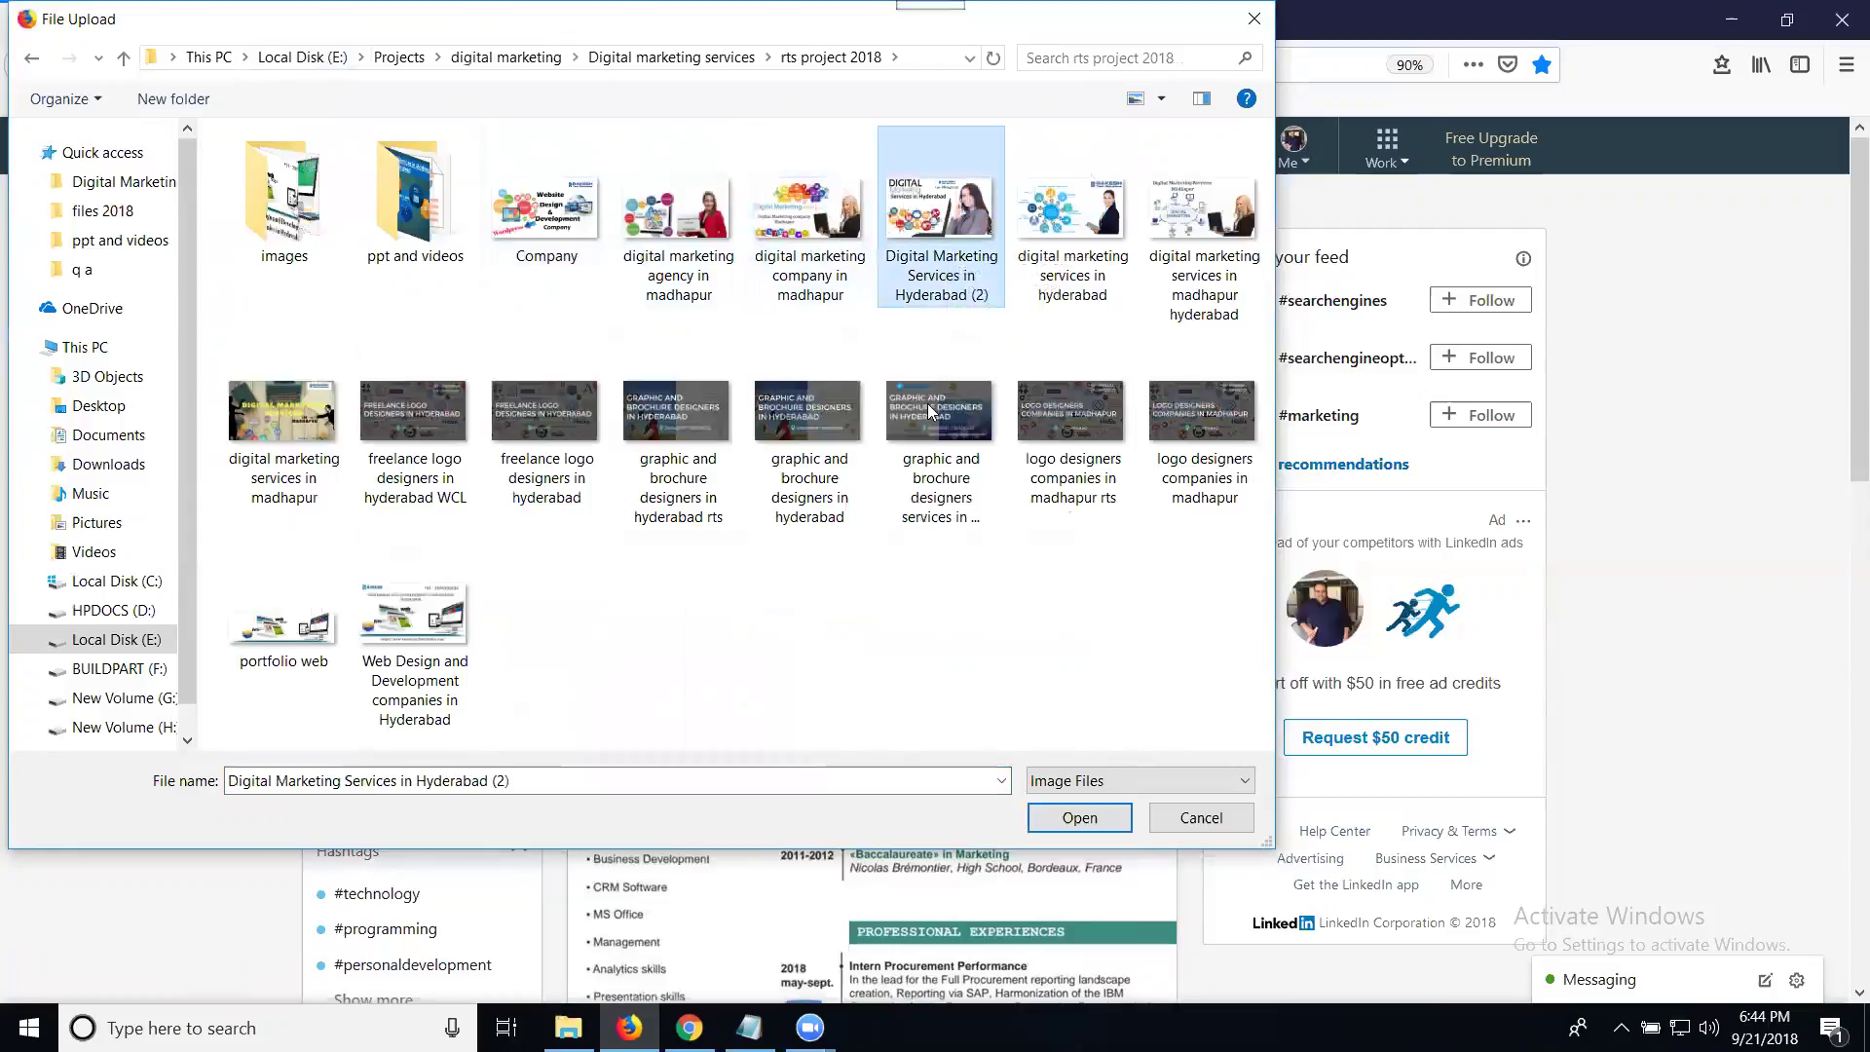
{"action": "left_click", "coordinate": [927, 410], "text": "ctrl"}
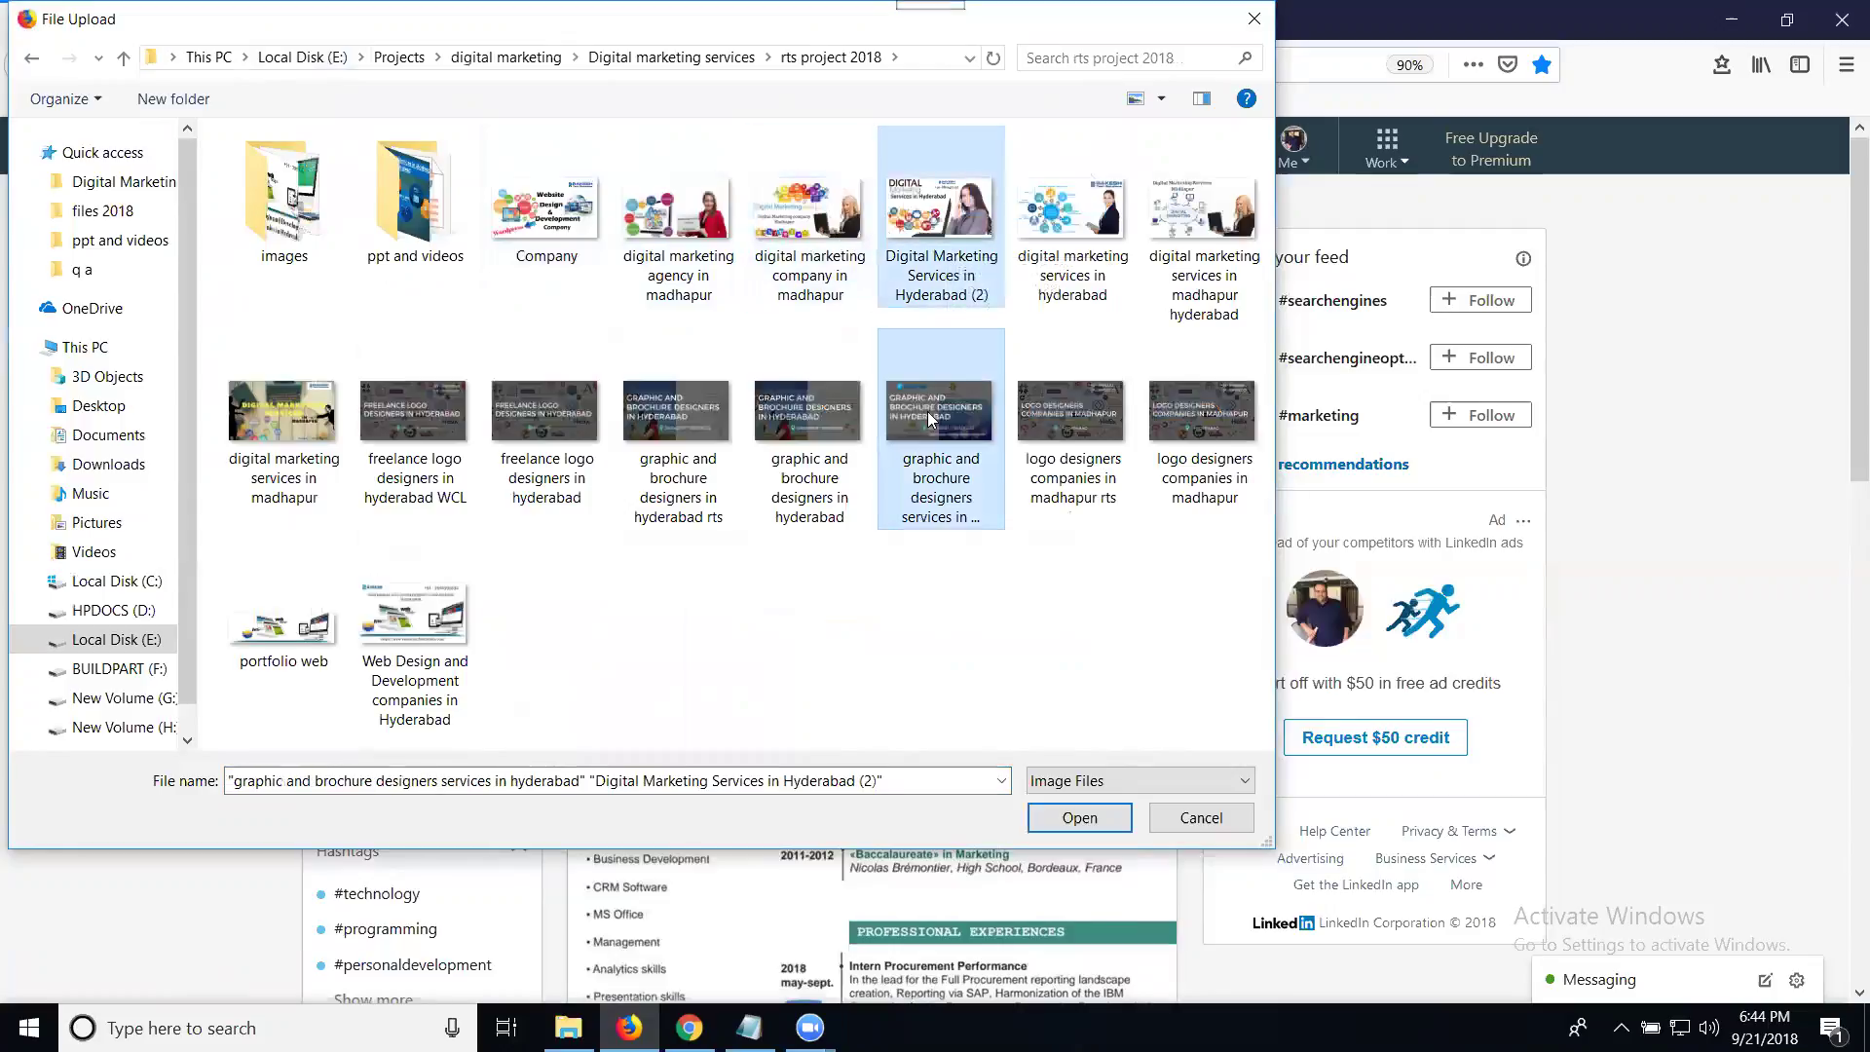
{"action": "left_click", "coordinate": [1165, 421], "text": "ctrl"}
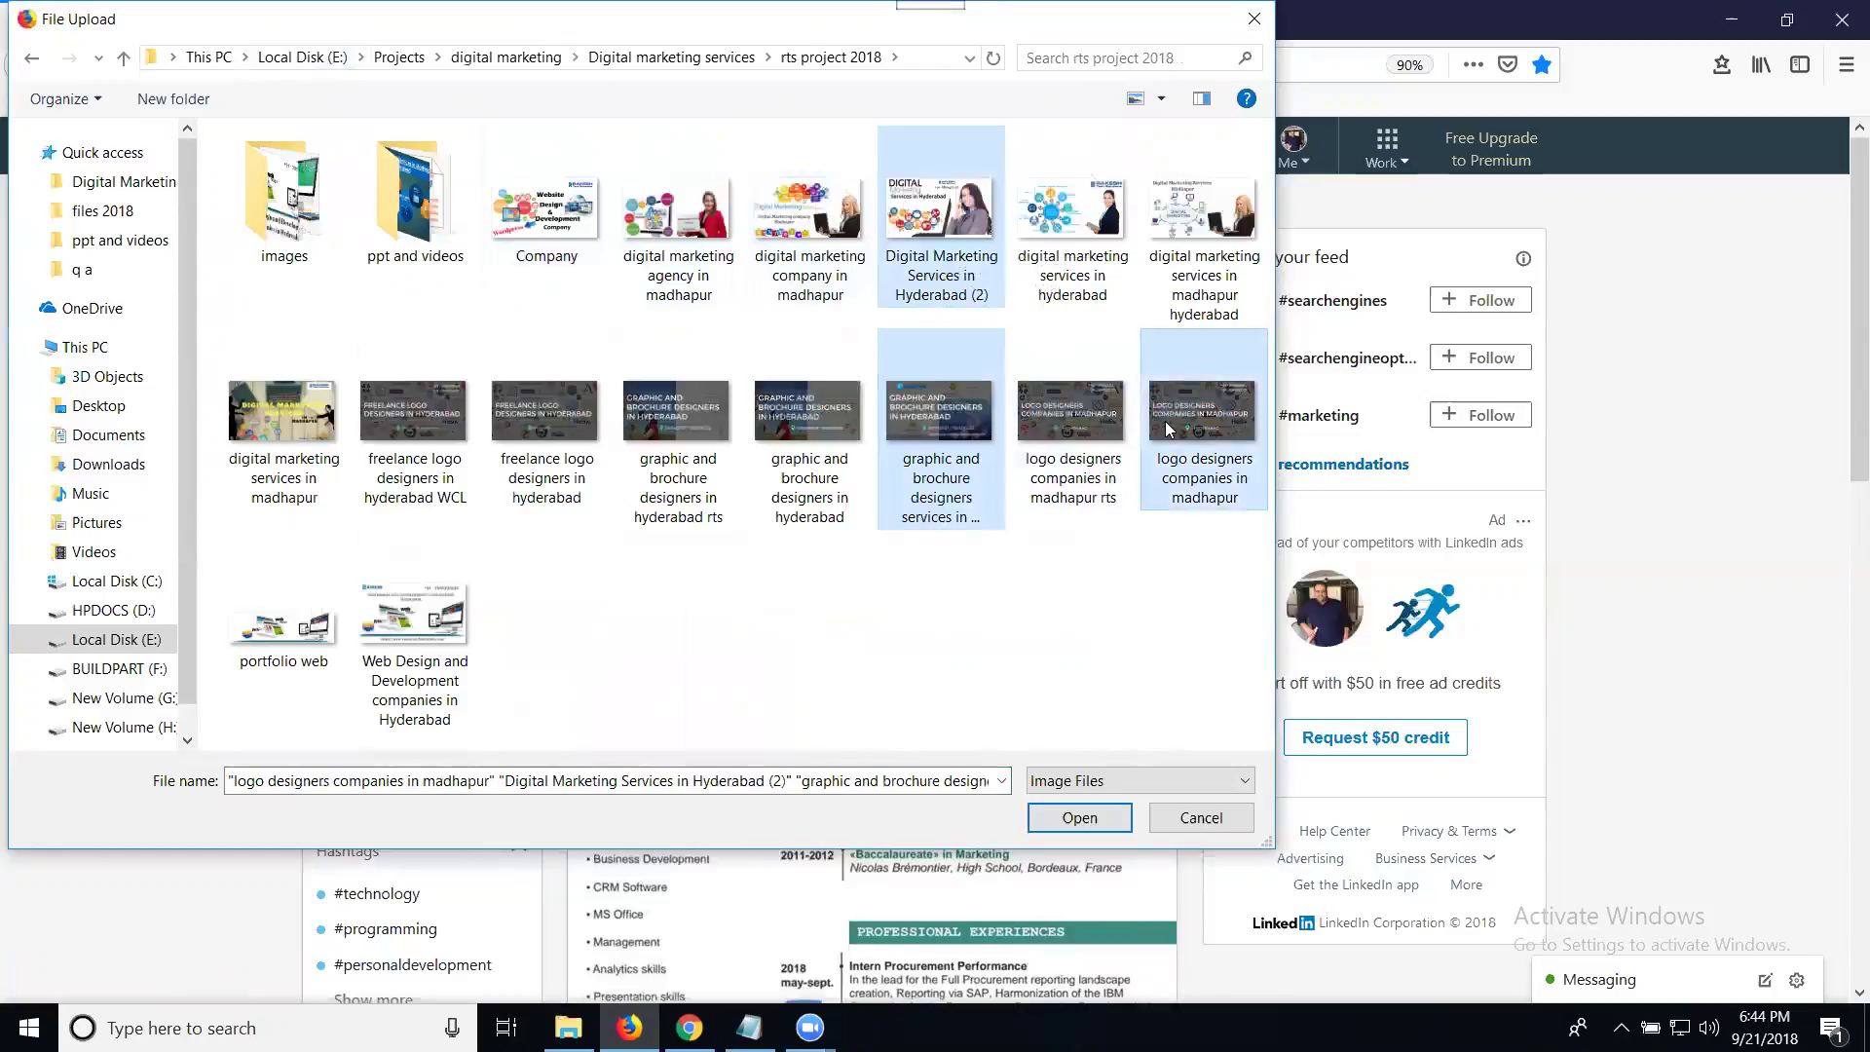
{"action": "left_click", "coordinate": [414, 619], "text": "ctrl"}
{"action": "left_click", "coordinate": [1071, 817]}
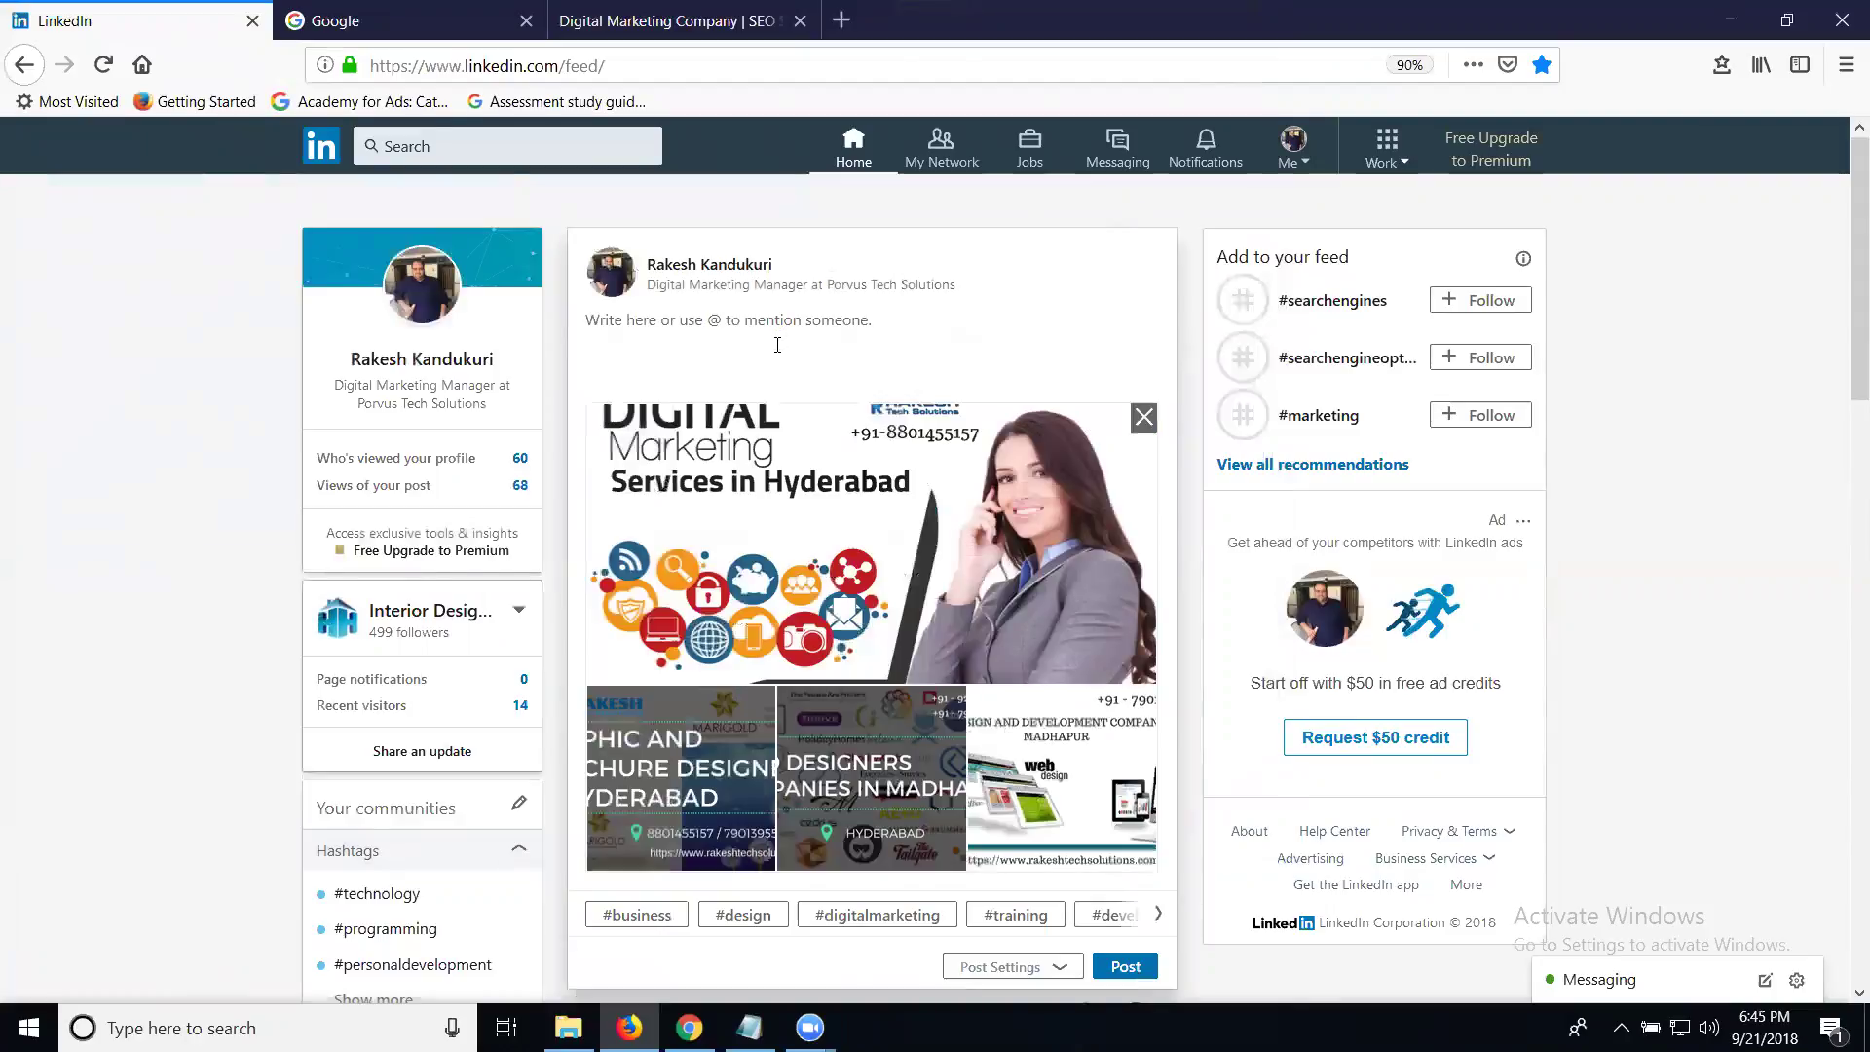
Type '#digitalmarketing #webdesigner #logodesigner #brochuredesign' followed by a 'For More Details -' line.
{"action": "type", "text": "#digita"}
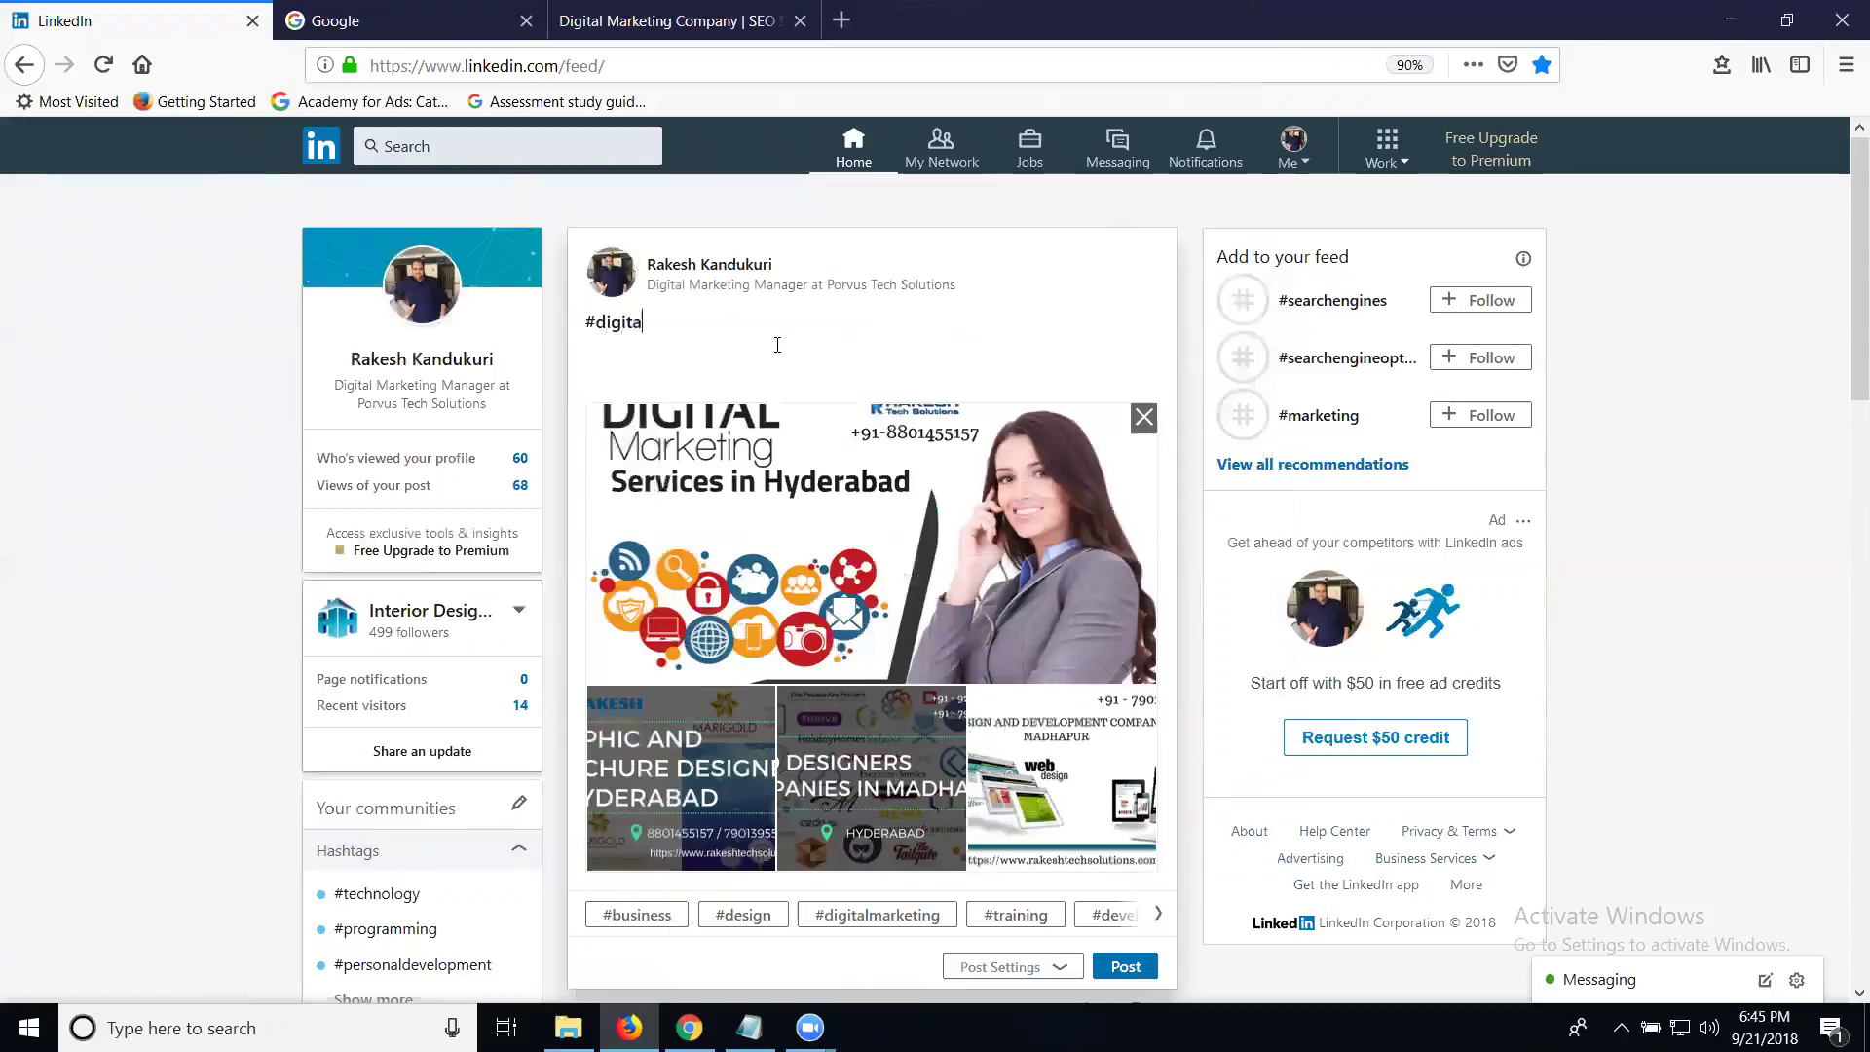
{"action": "type", "text": "lmarketing#webdesigner"}
{"action": "left_click", "coordinate": [729, 323]}
{"action": "type", "text": "#webdesigner"}
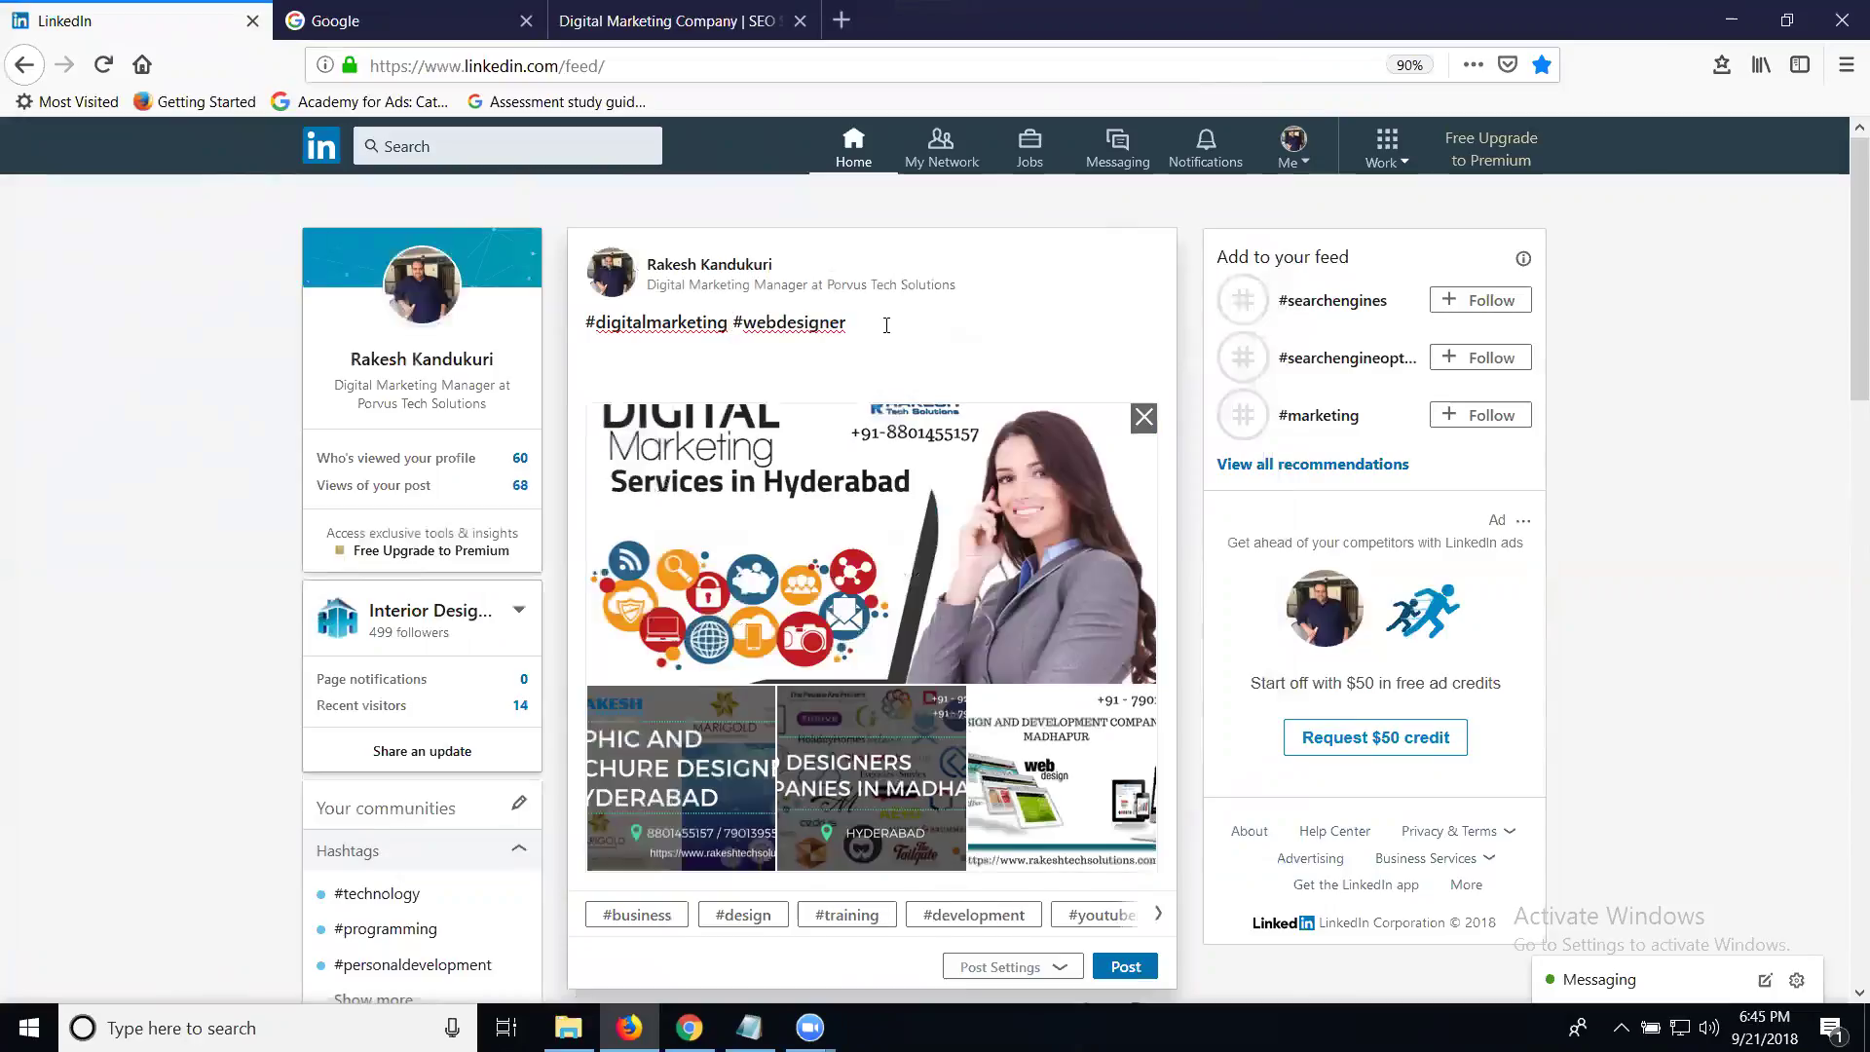
{"action": "type", "text": " #logodesigner"}
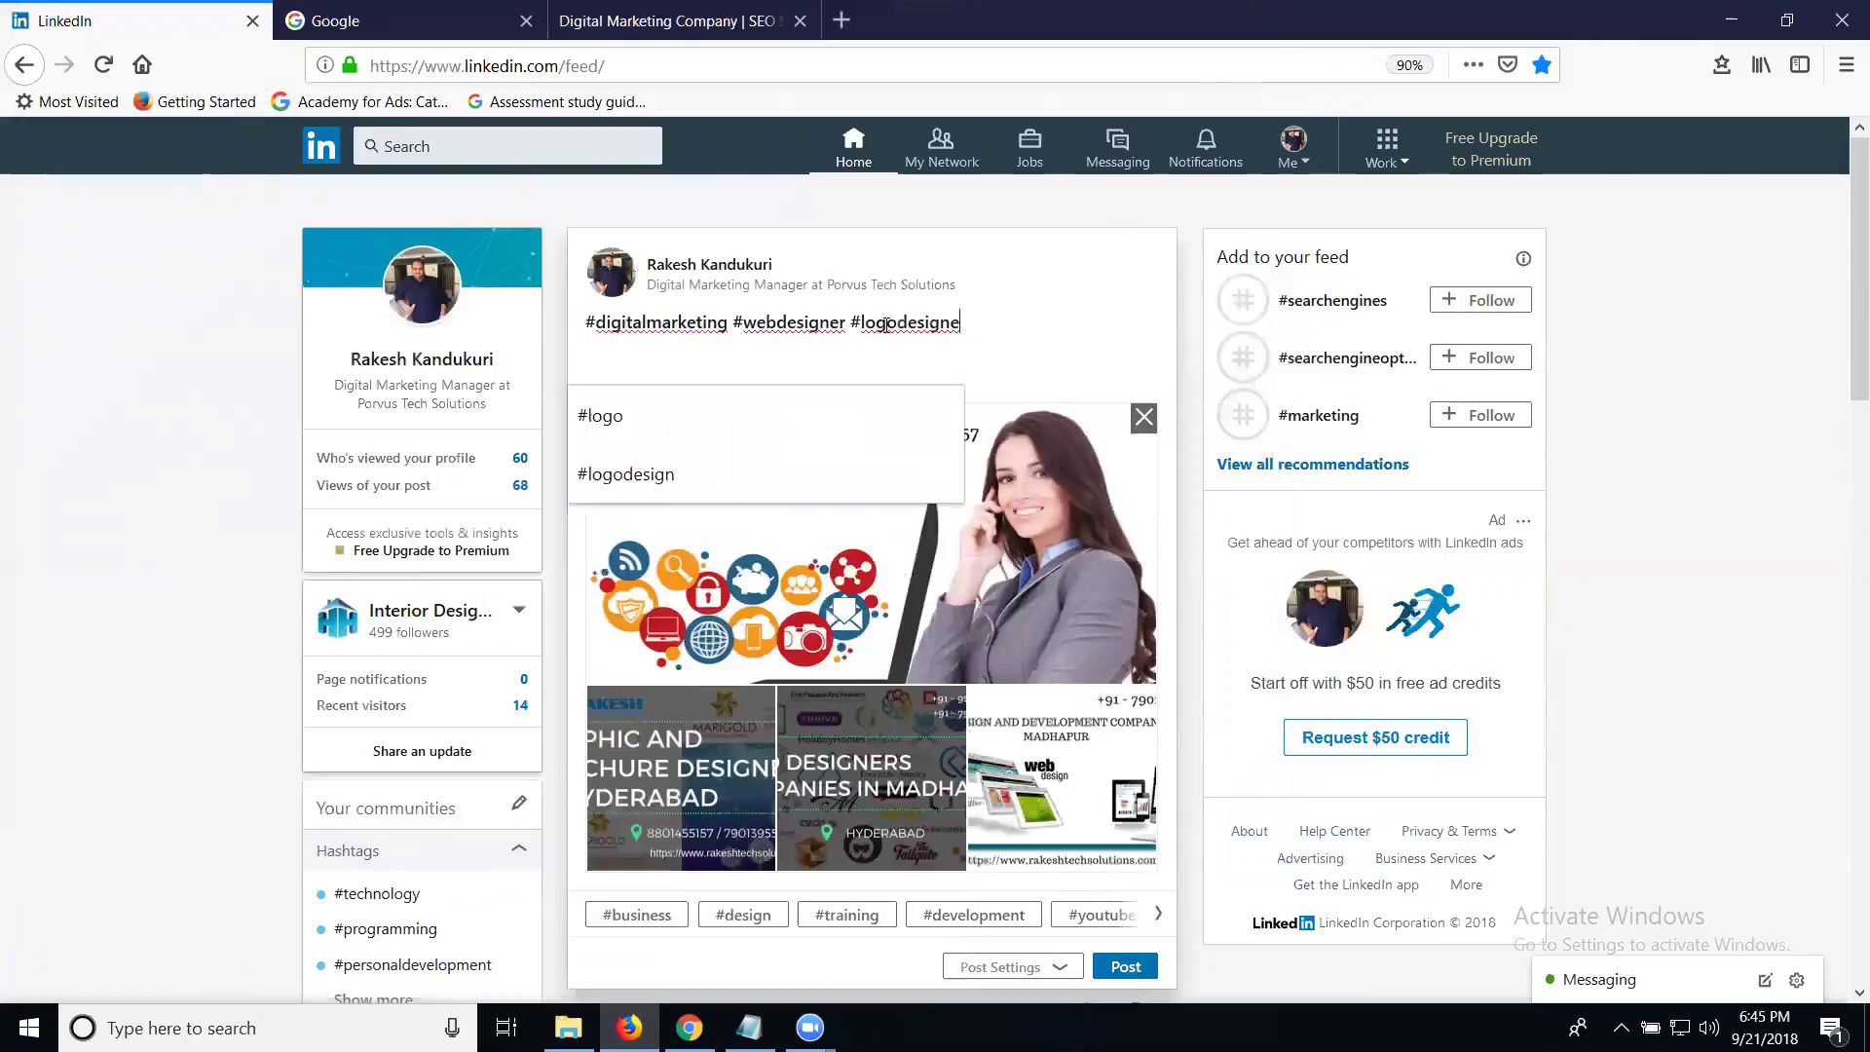
{"action": "type", "text": " #b"}
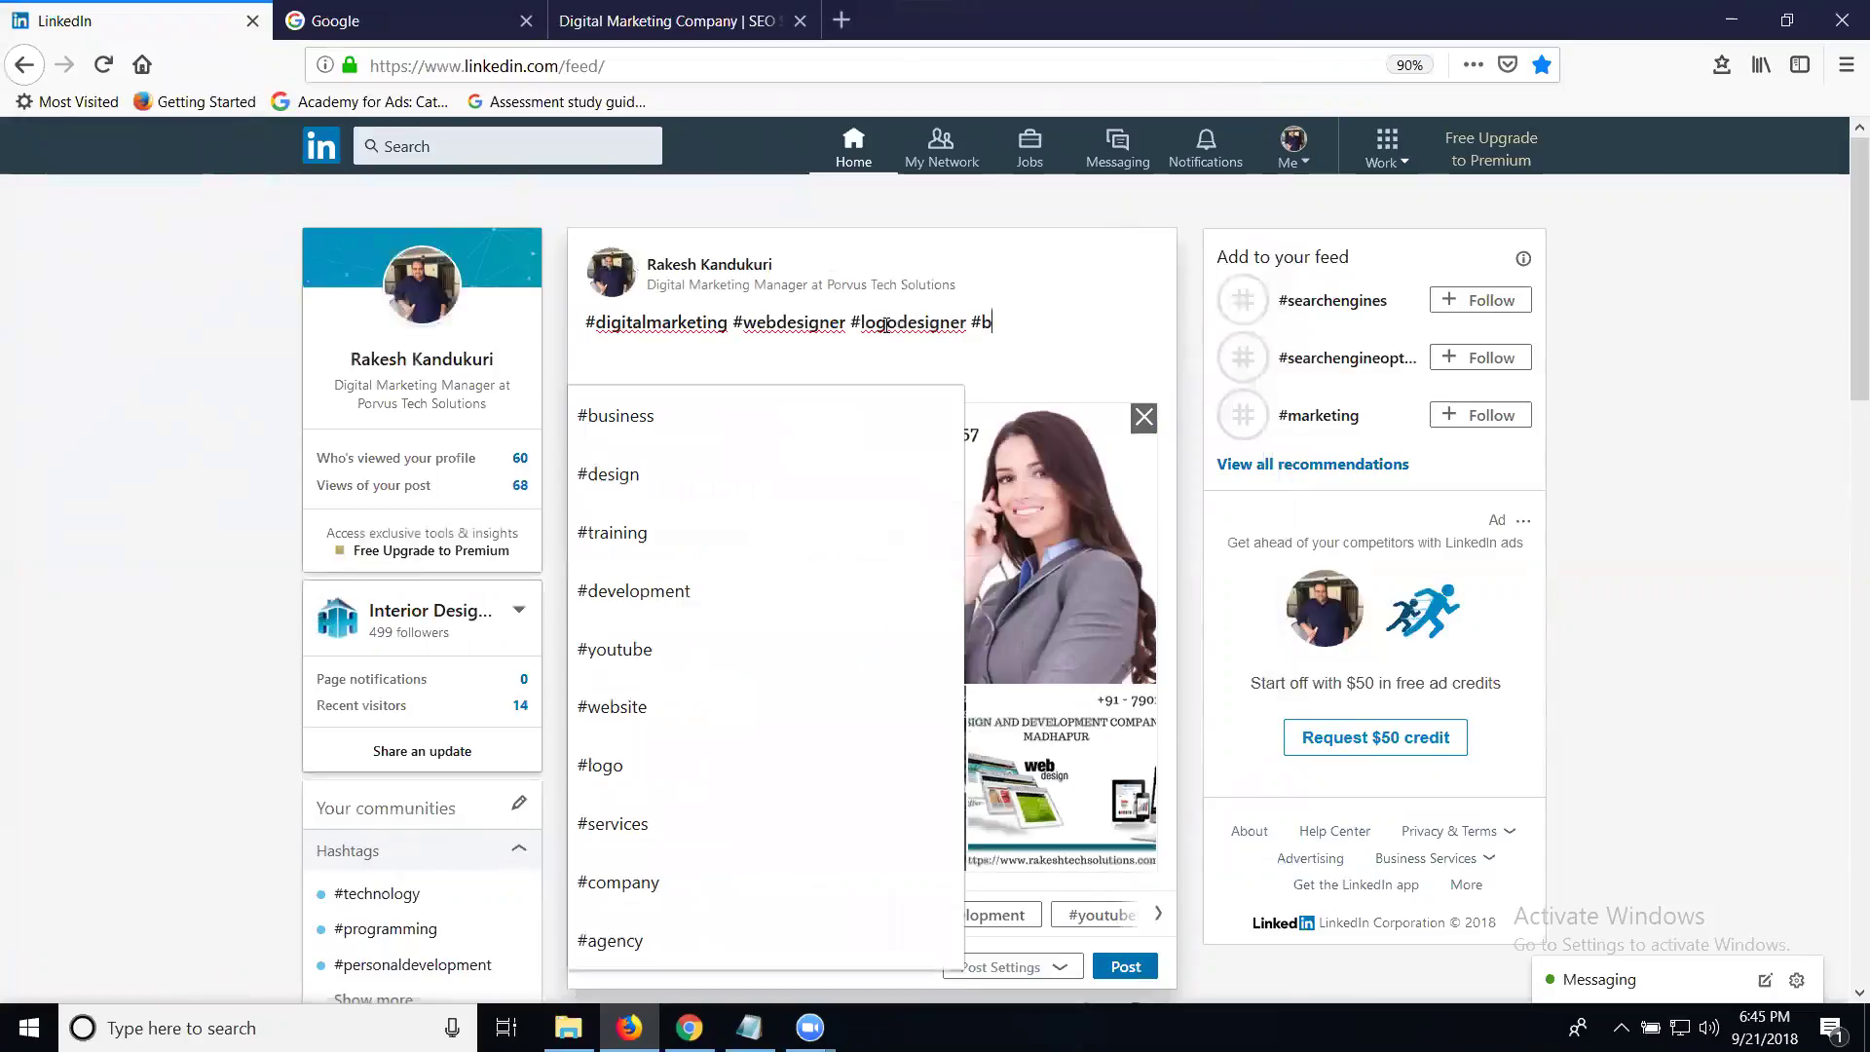
{"action": "type", "text": "roch"}
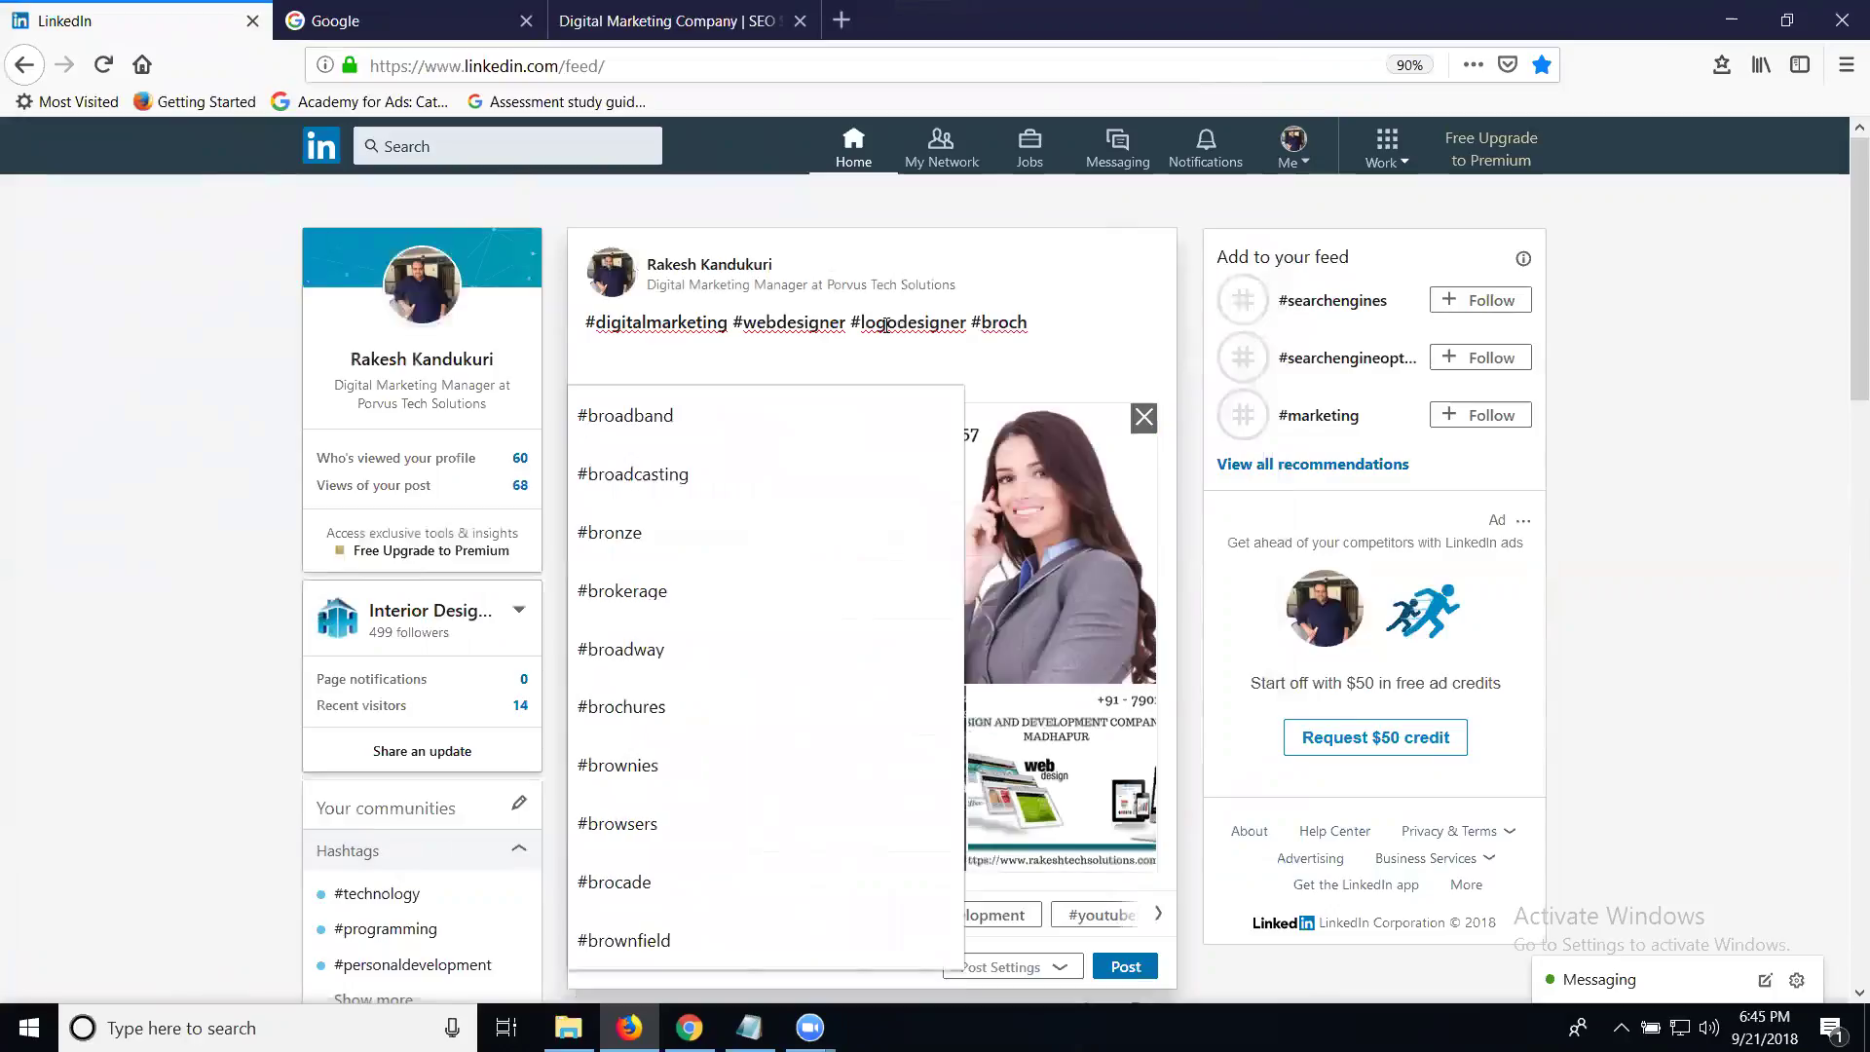
{"action": "type", "text": "uredesign  "}
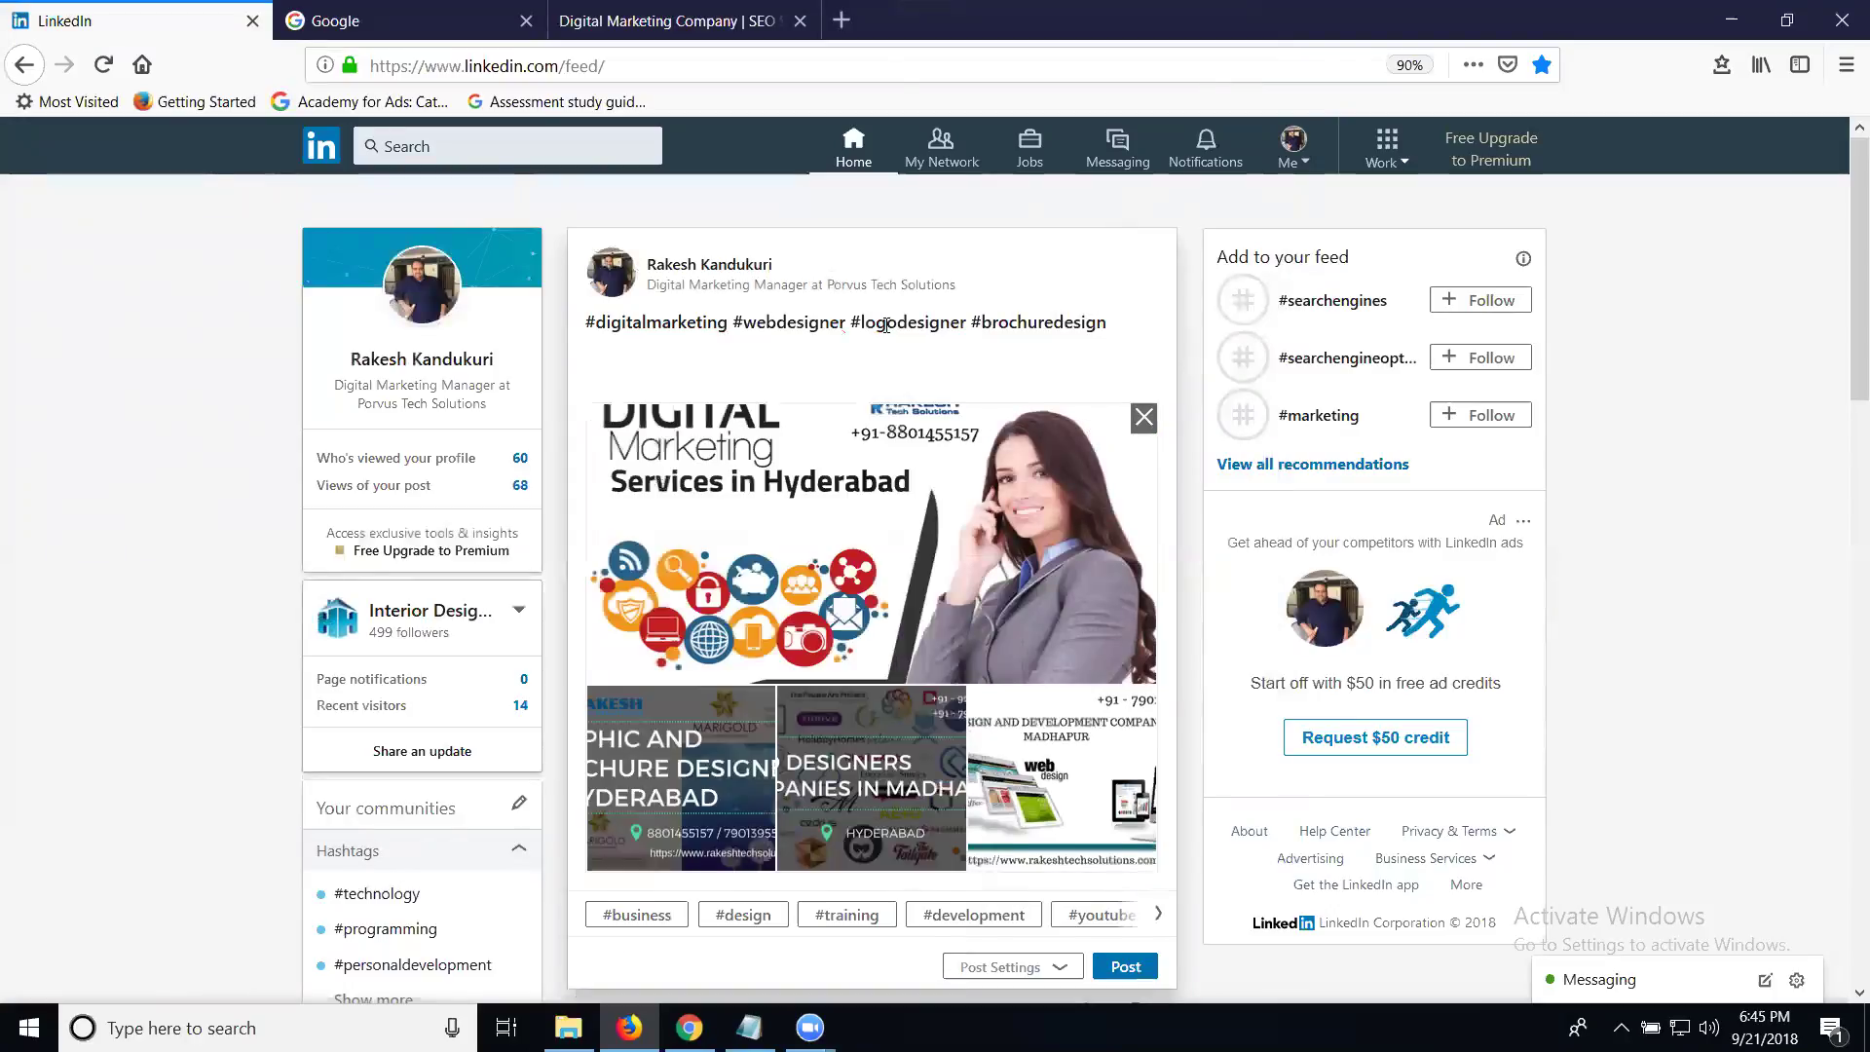
{"action": "type", "text": "For Mo"}
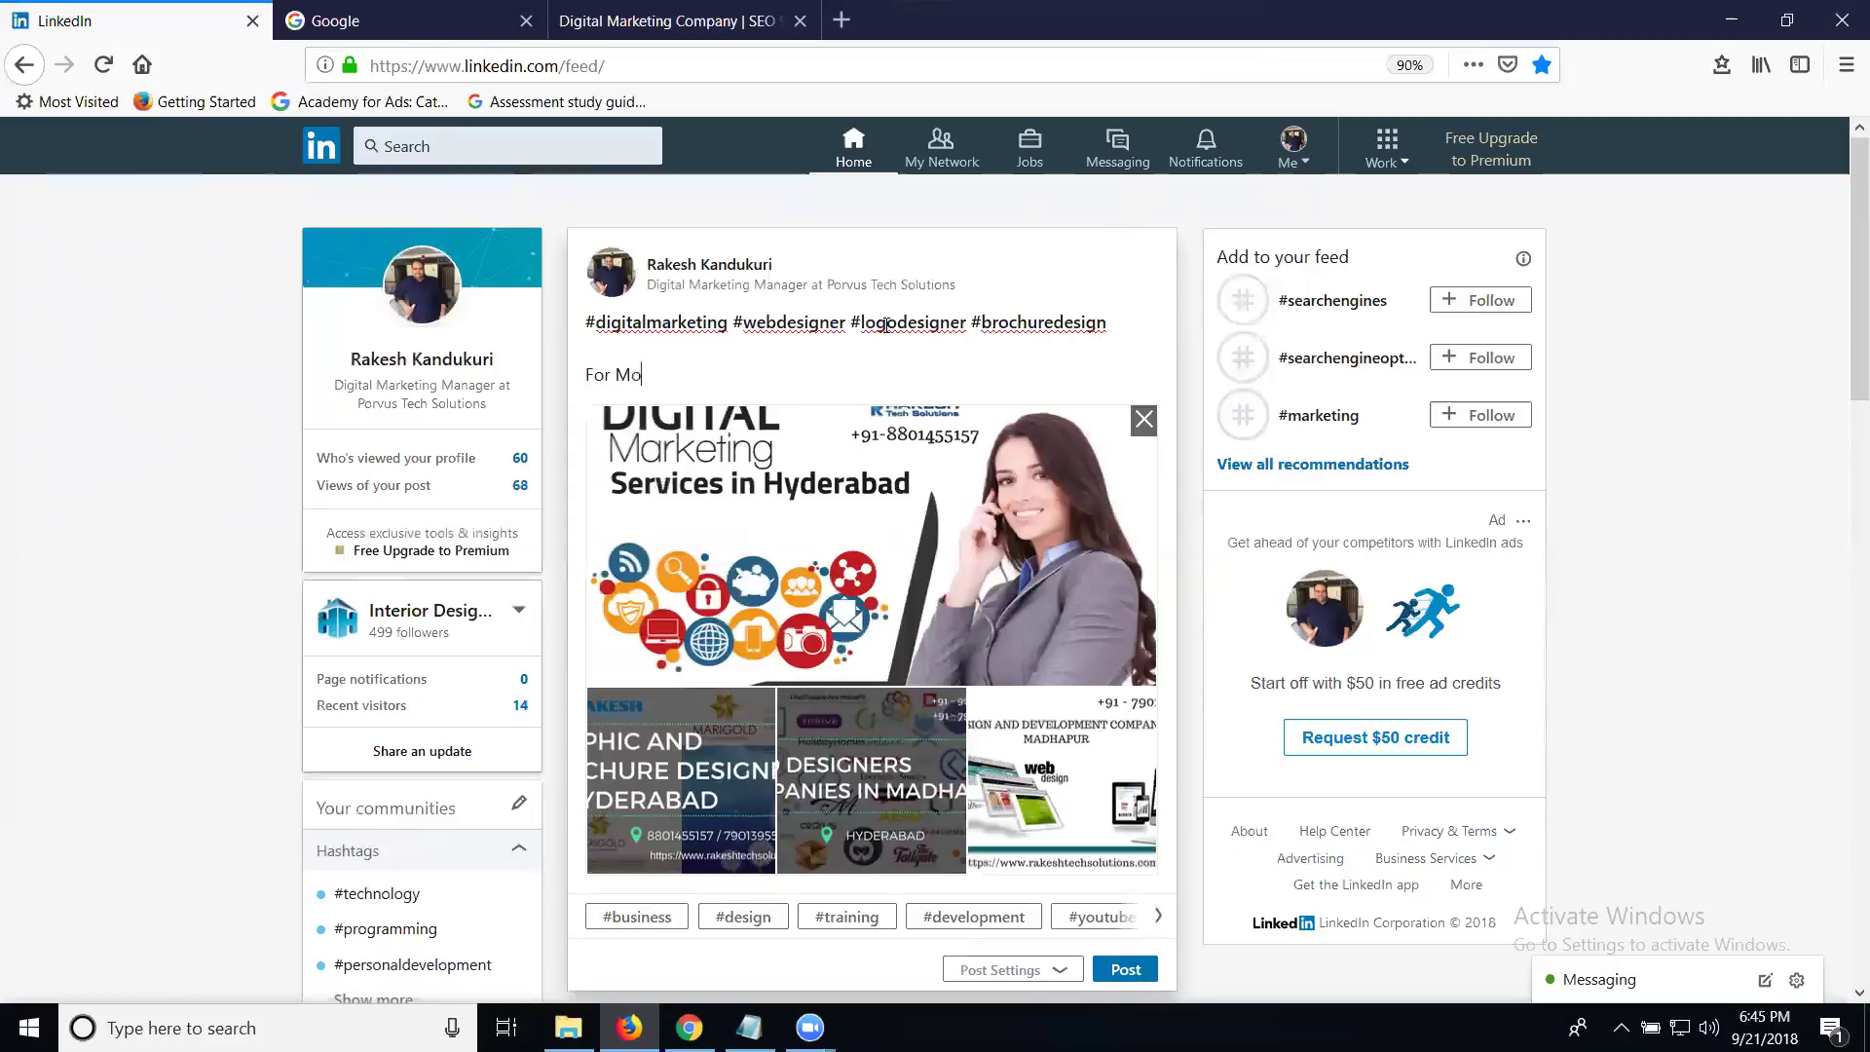
{"action": "type", "text": "re Details -"}
Paste the company website address below the 'For More Details -' line.
{"action": "key", "text": "Return"}
{"action": "key", "text": "Return"}
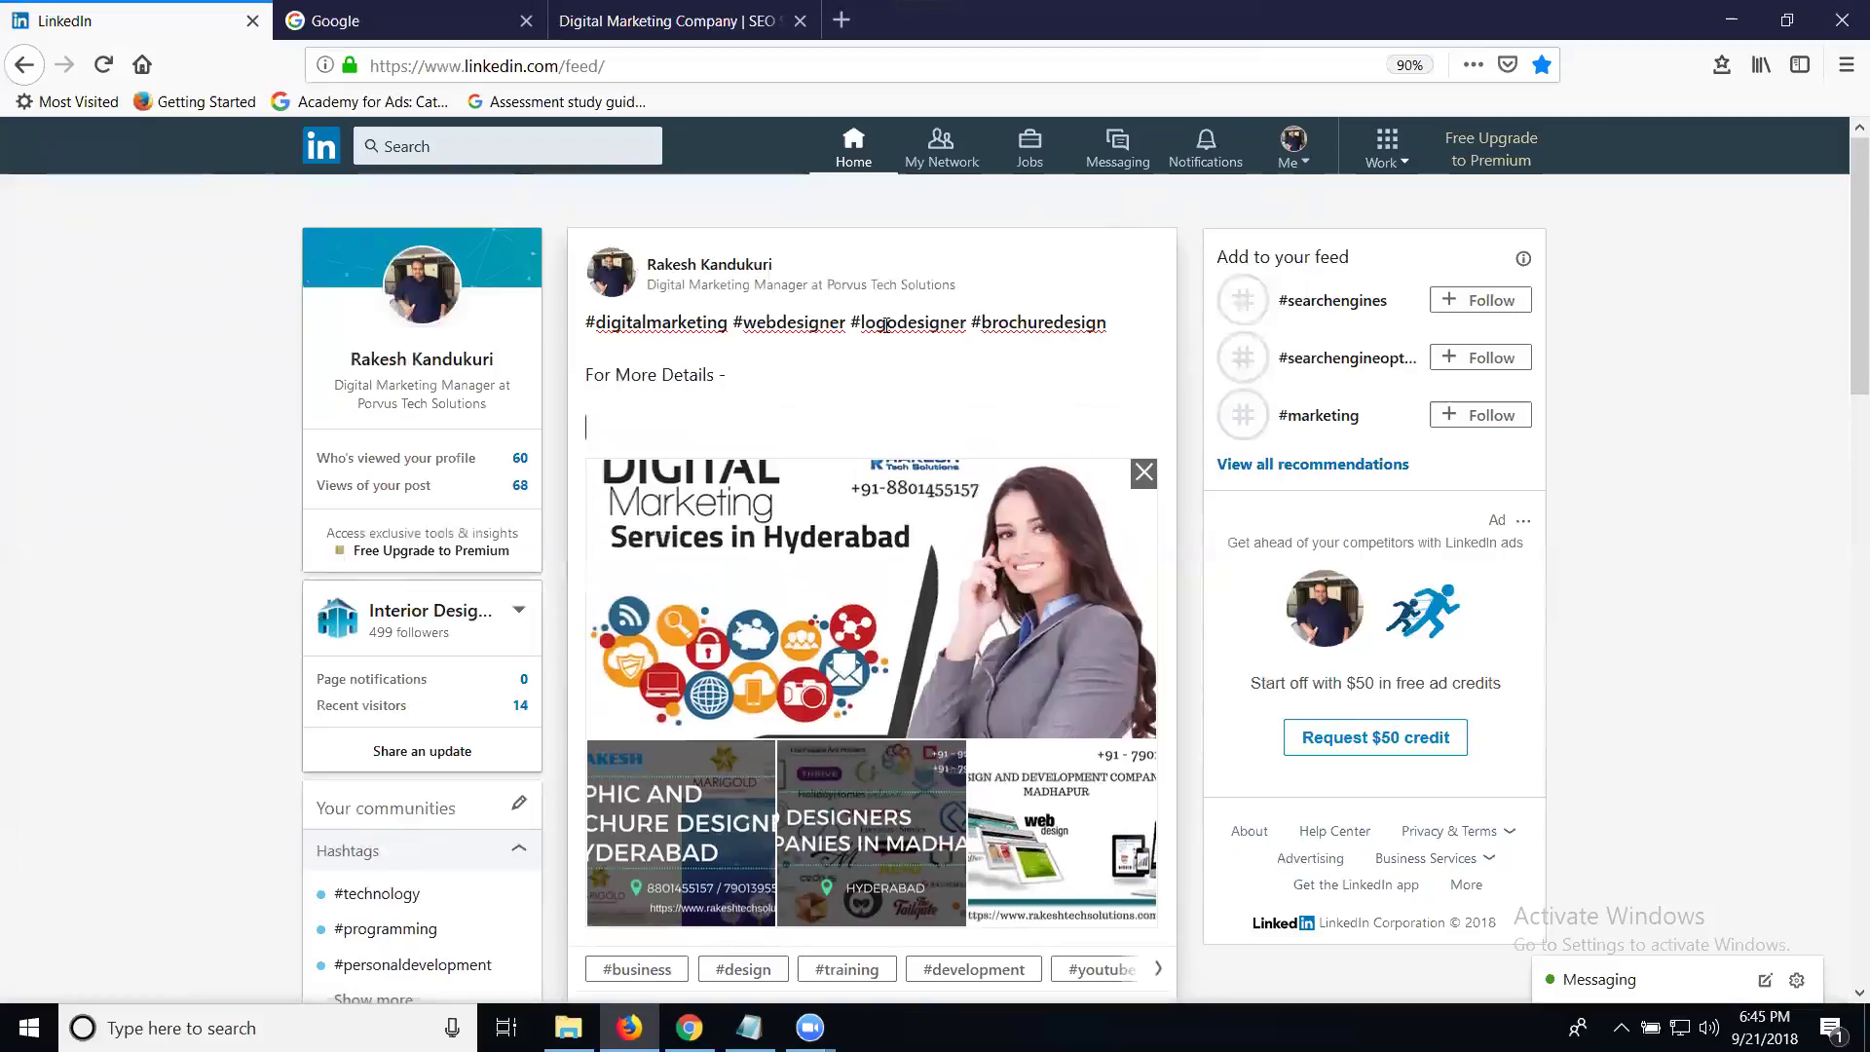
{"action": "left_click", "coordinate": [612, 32]}
{"action": "left_click", "coordinate": [592, 51]}
{"action": "key", "text": "ctrl+c"}
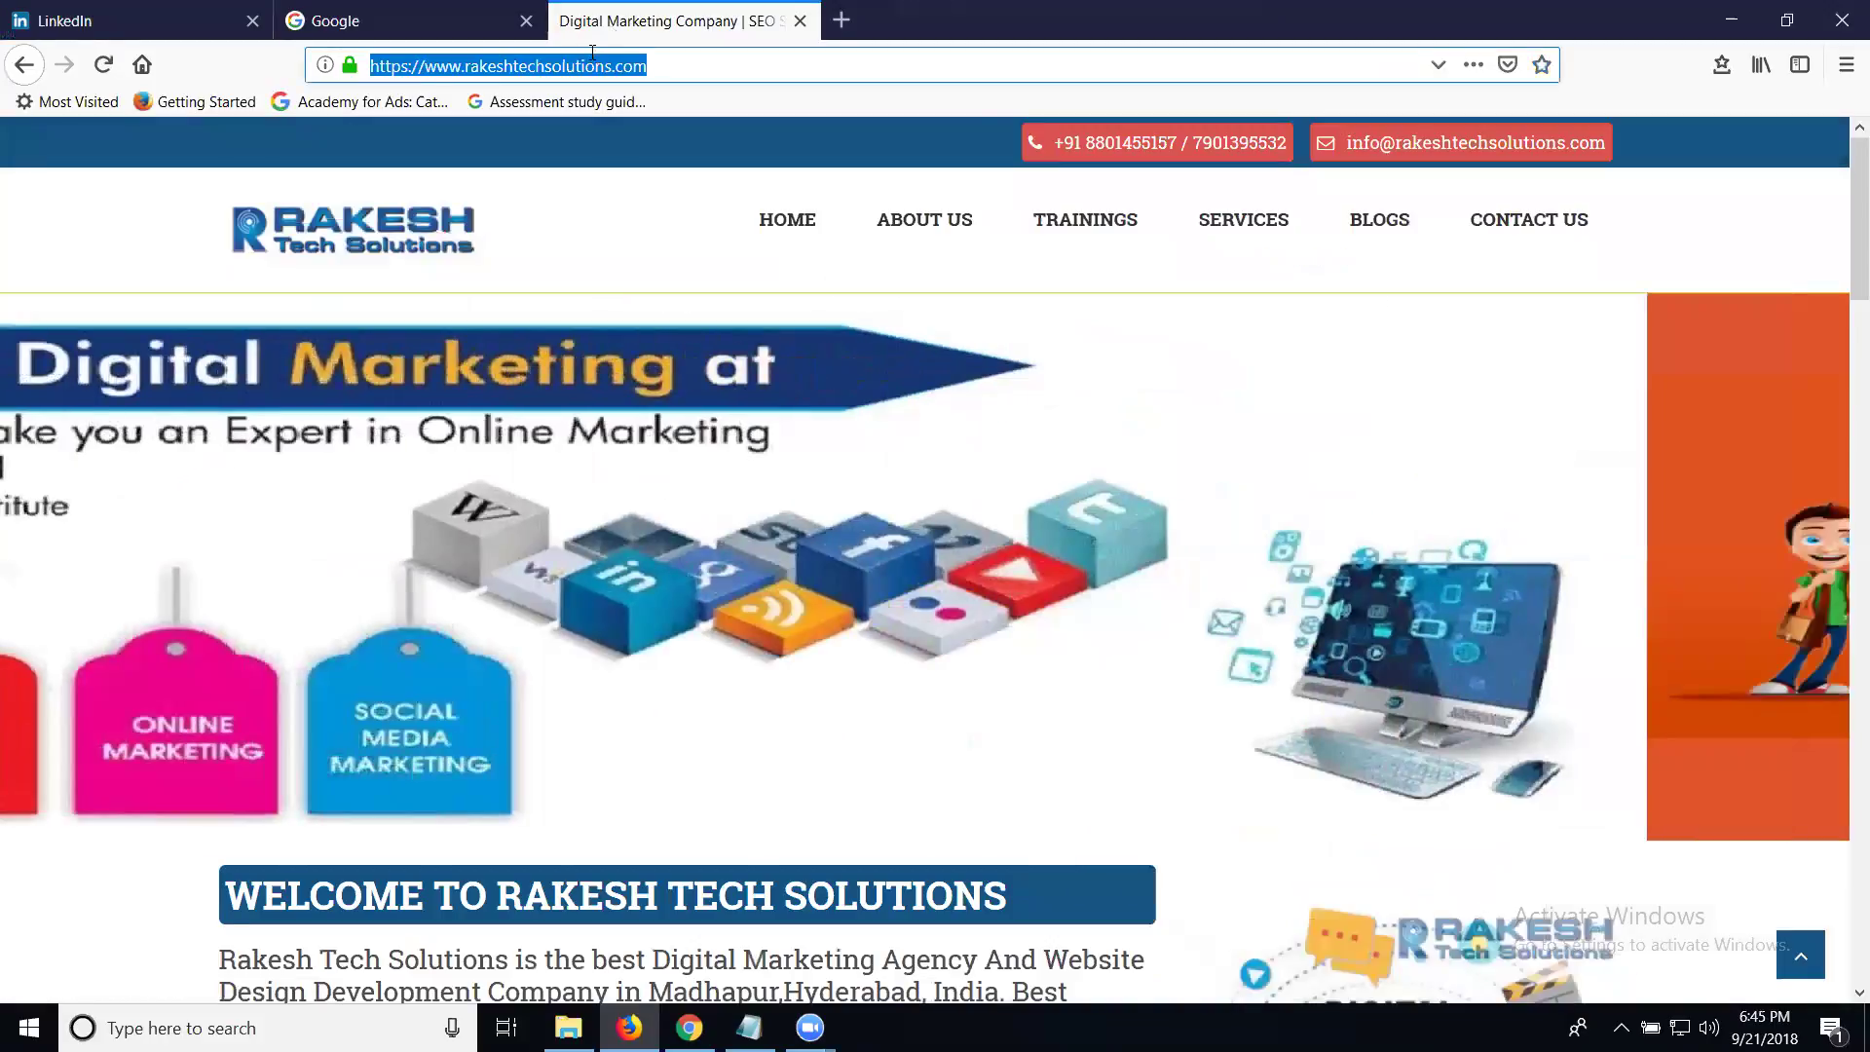
{"action": "left_click", "coordinate": [156, 21]}
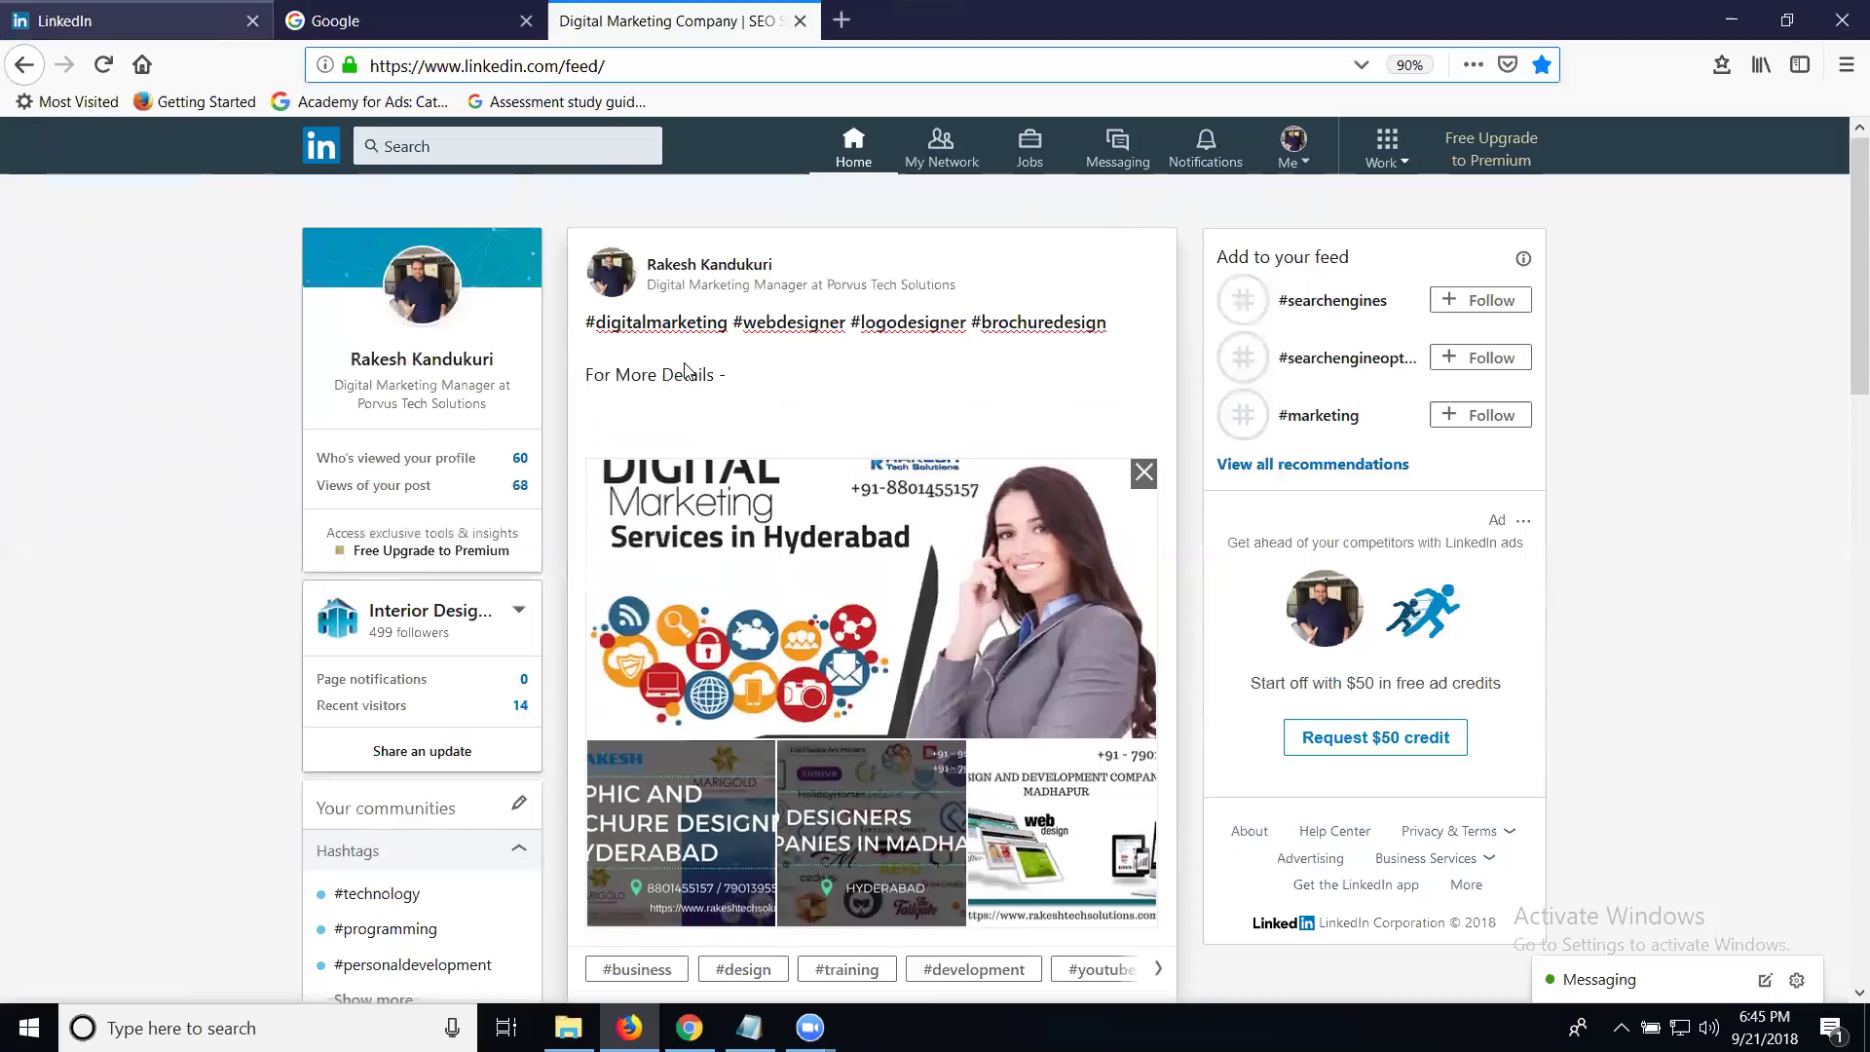
{"action": "key", "text": "ctrl+v"}
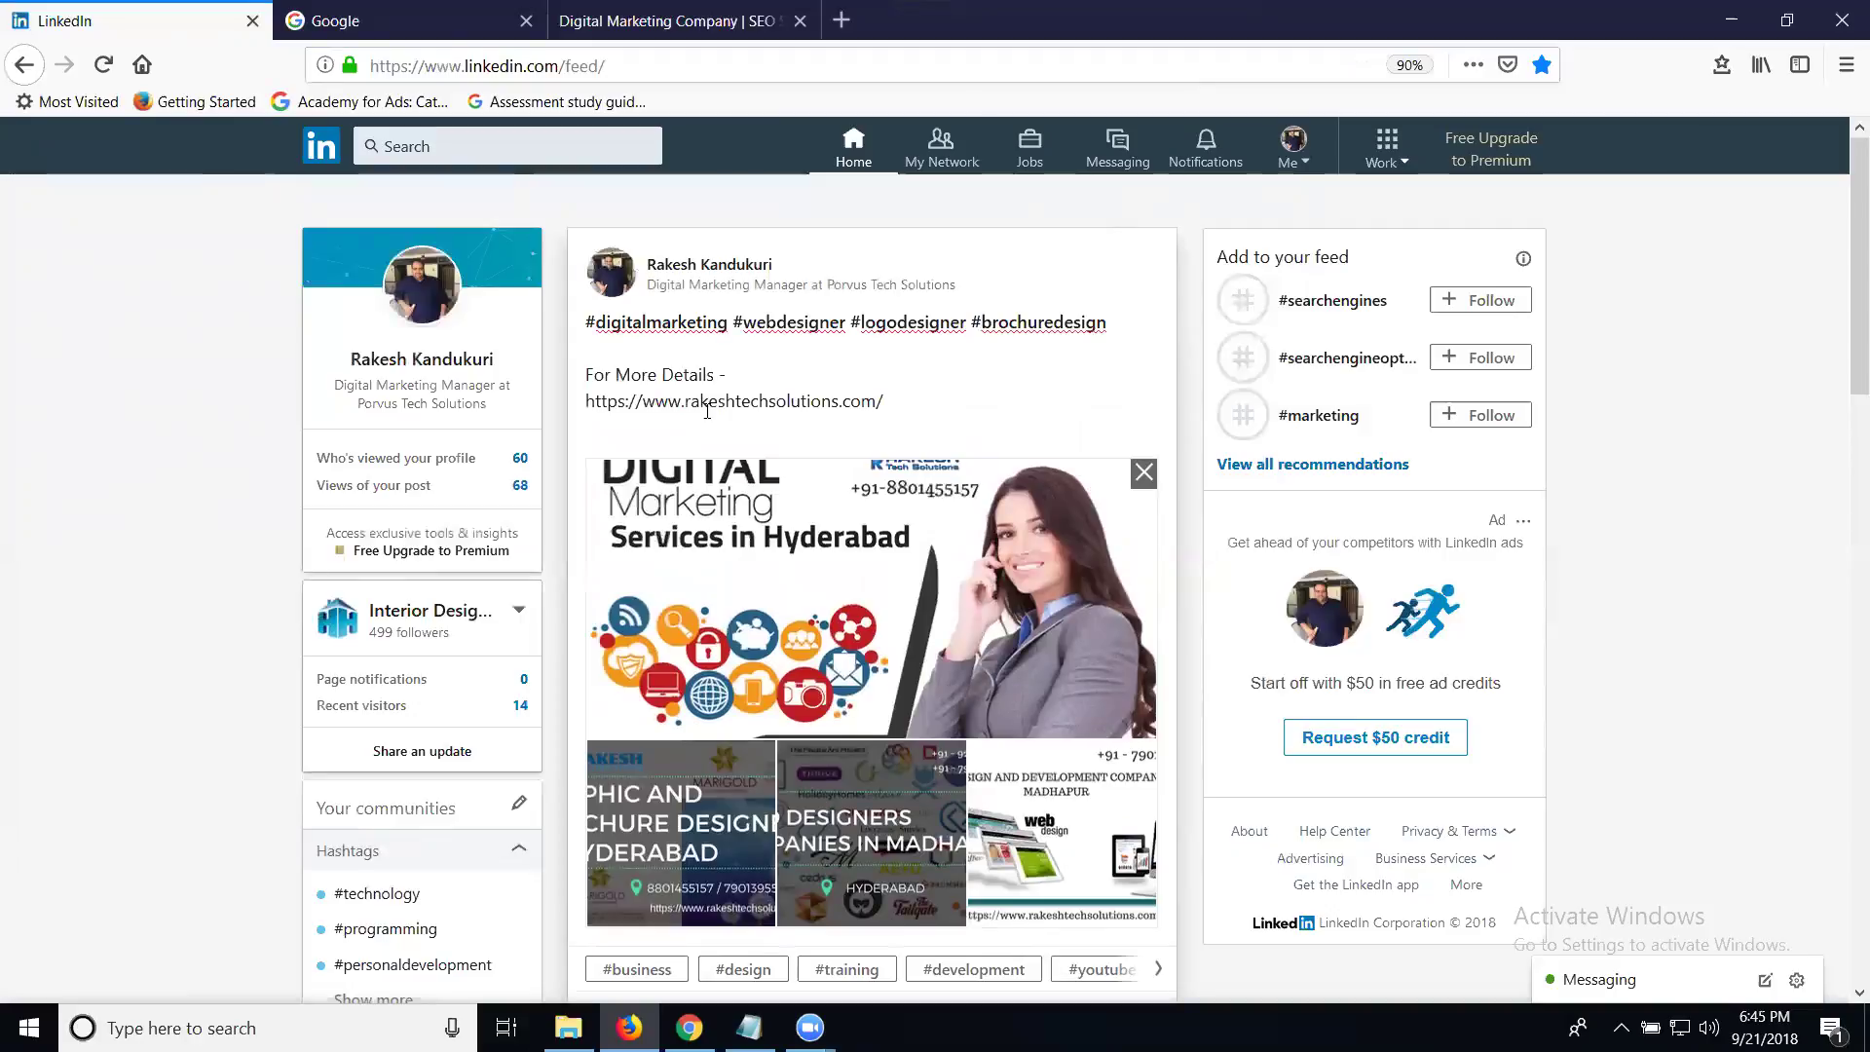
Add #services #madhapur #hyderabad #telanagana #india, then #rakeshtechsolutions on a new line.
{"action": "left_click", "coordinate": [1137, 319]}
{"action": "type", "text": "#services #mad"}
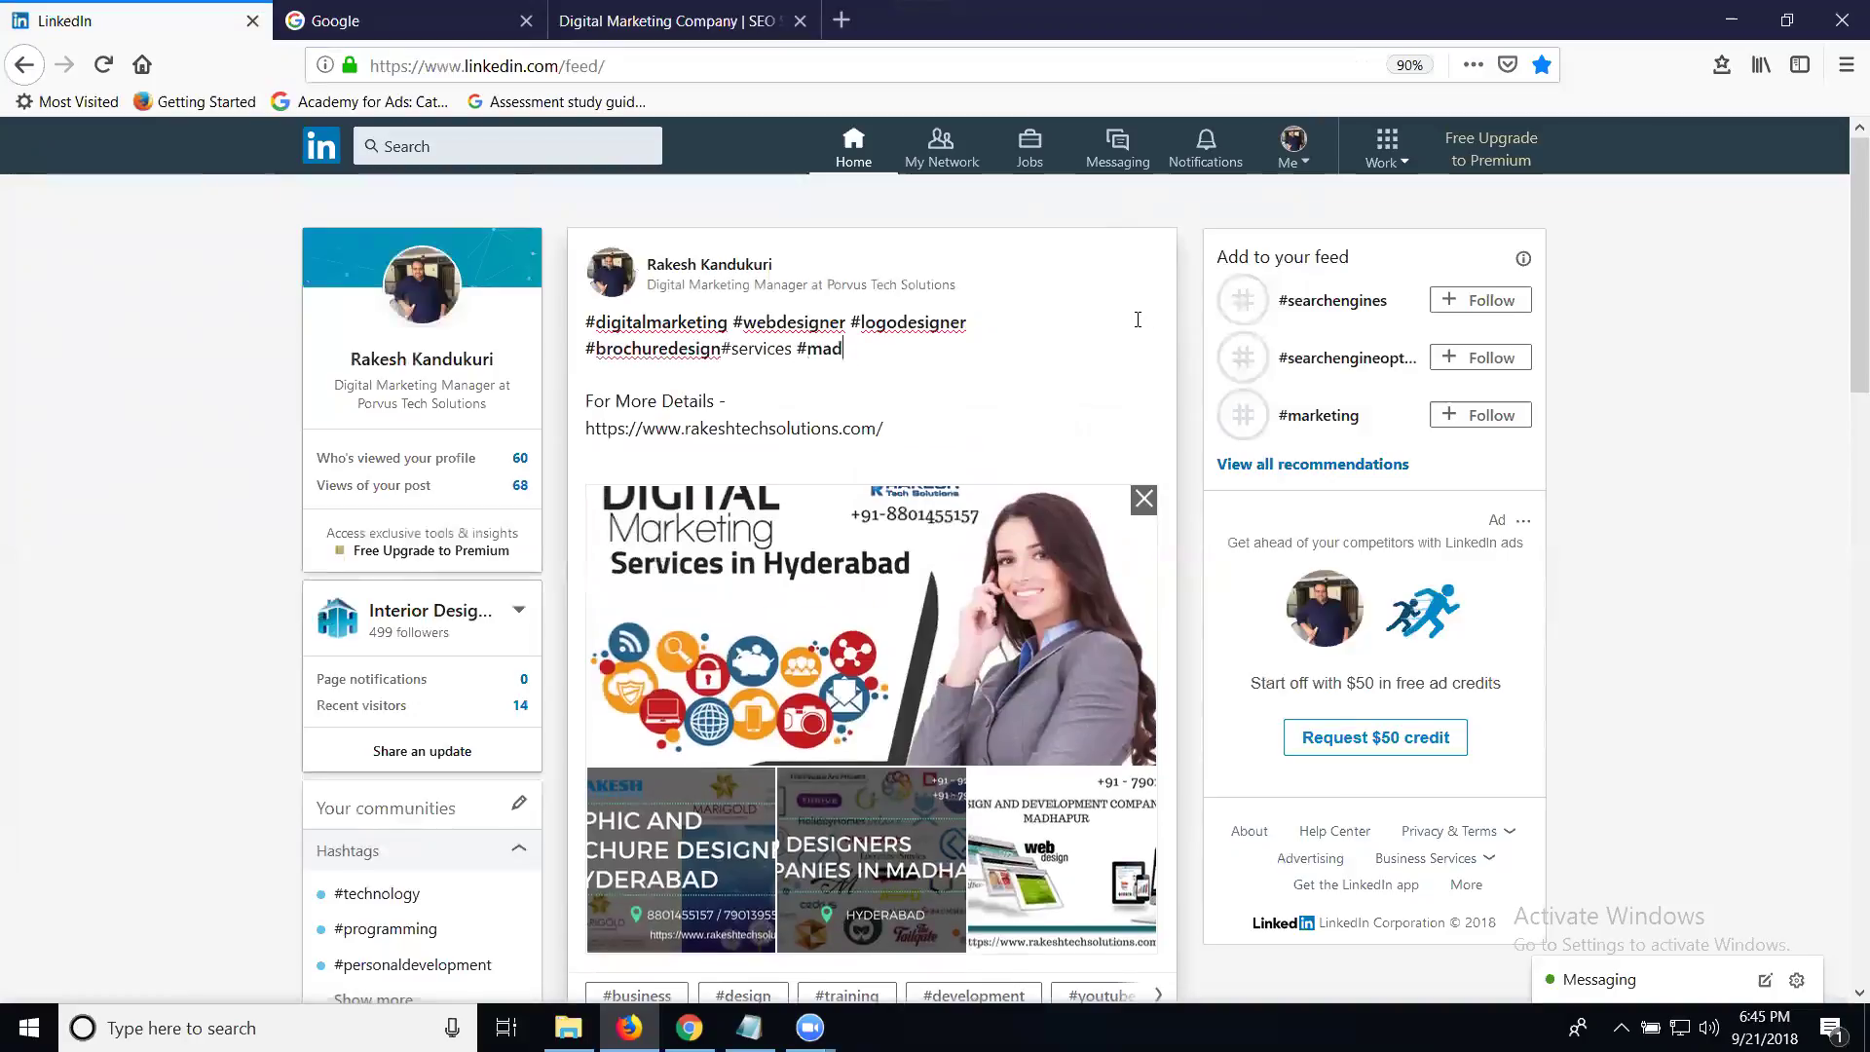
{"action": "type", "text": "hapur#hyderabad"}
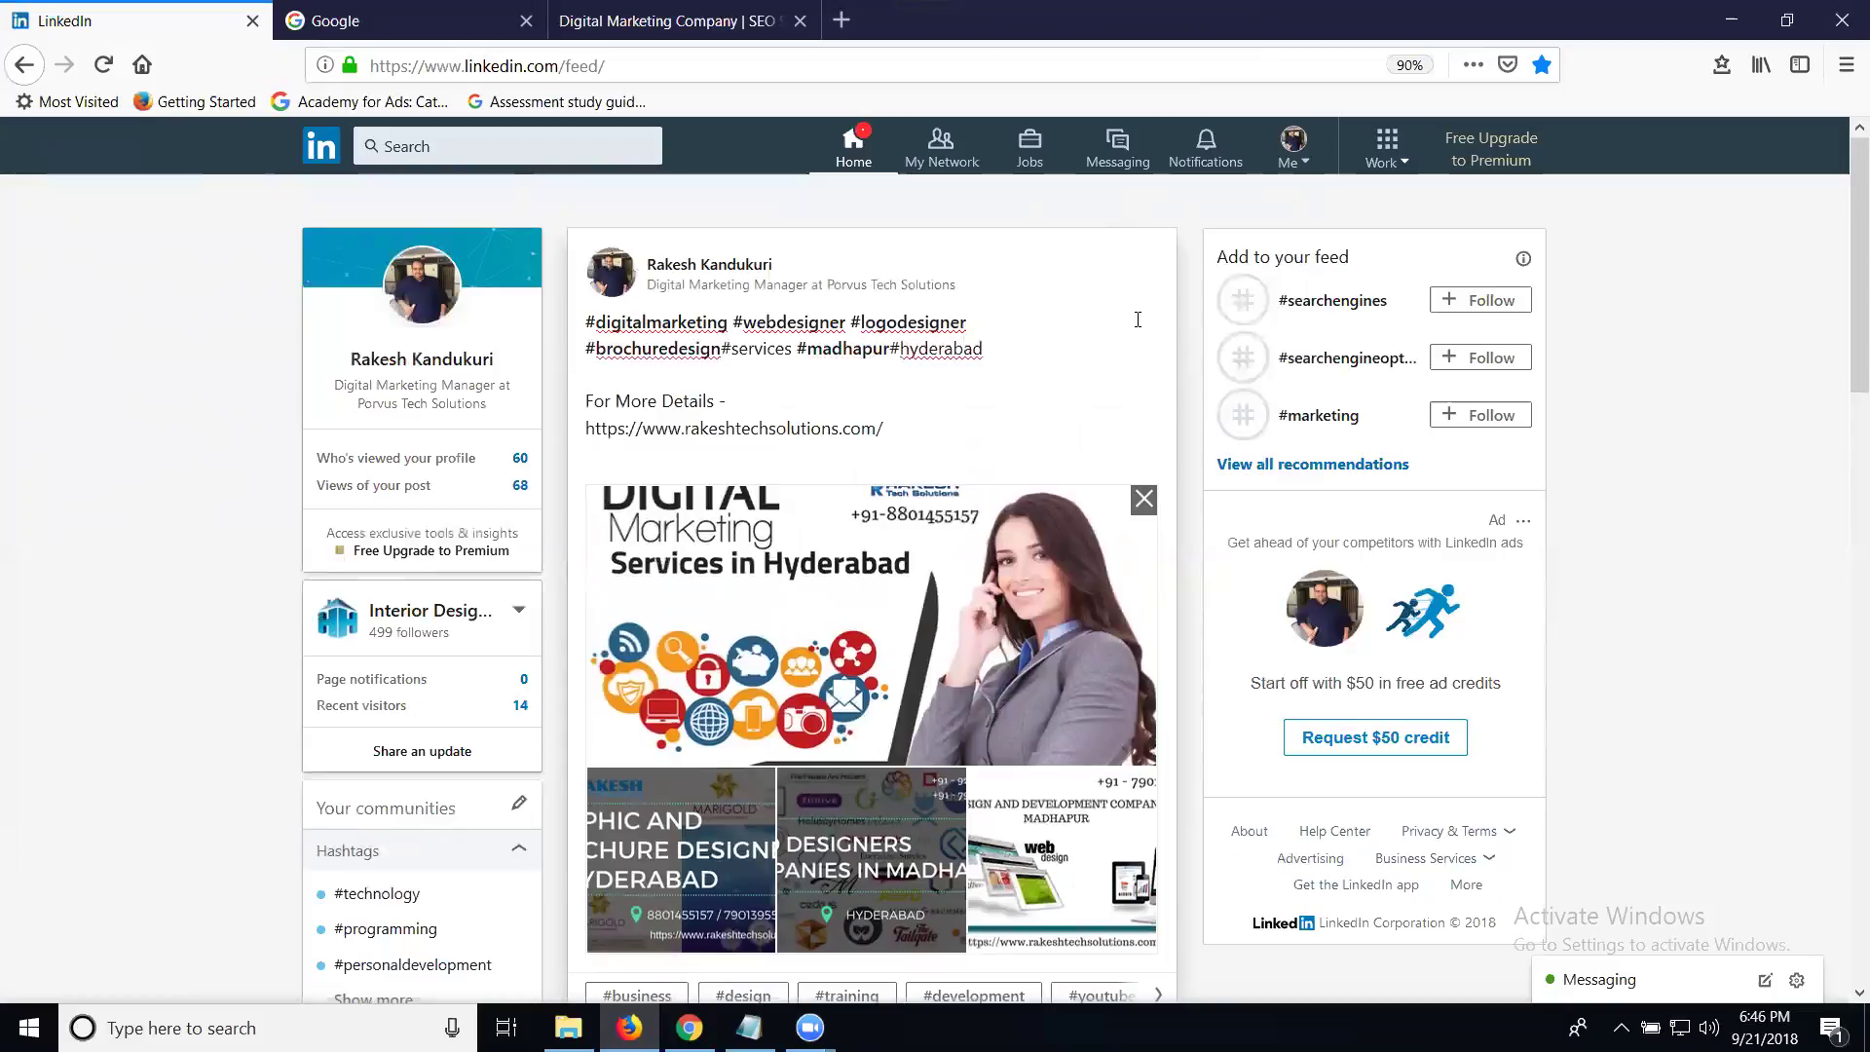
{"action": "type", "text": " #tel"}
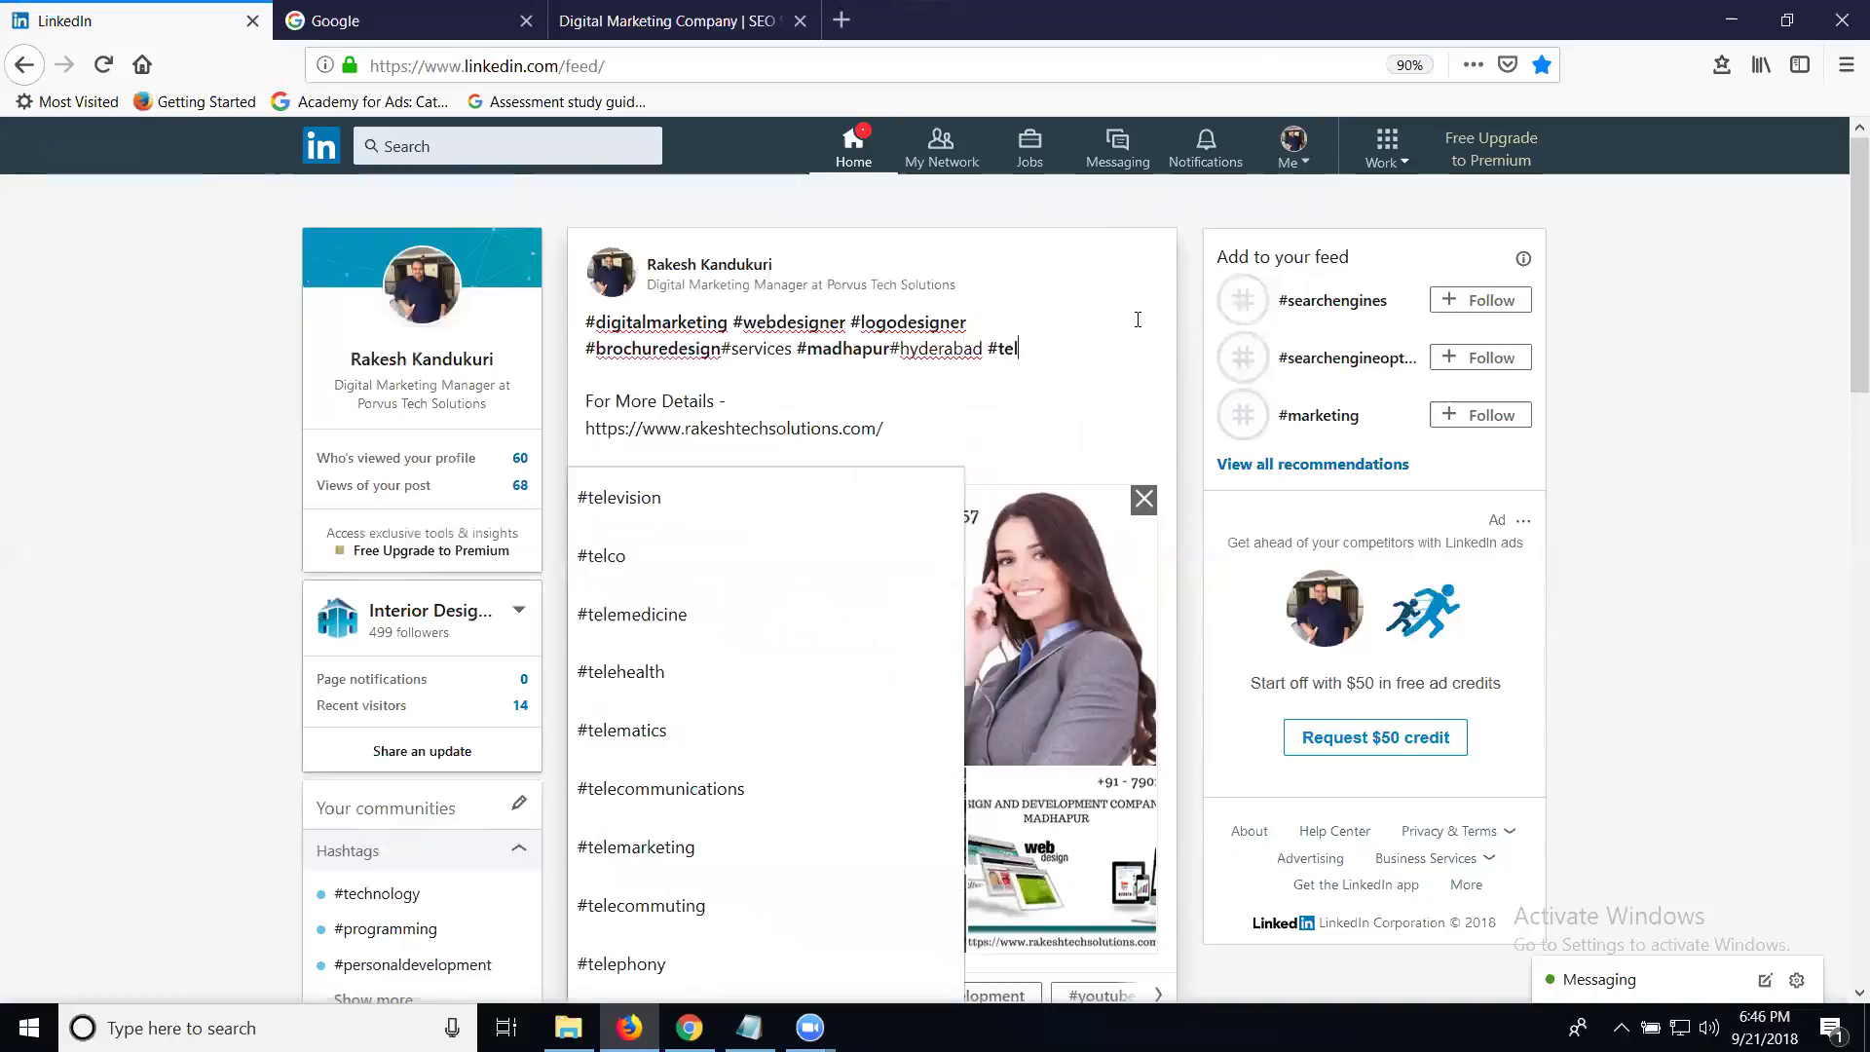
{"action": "type", "text": "anagan"}
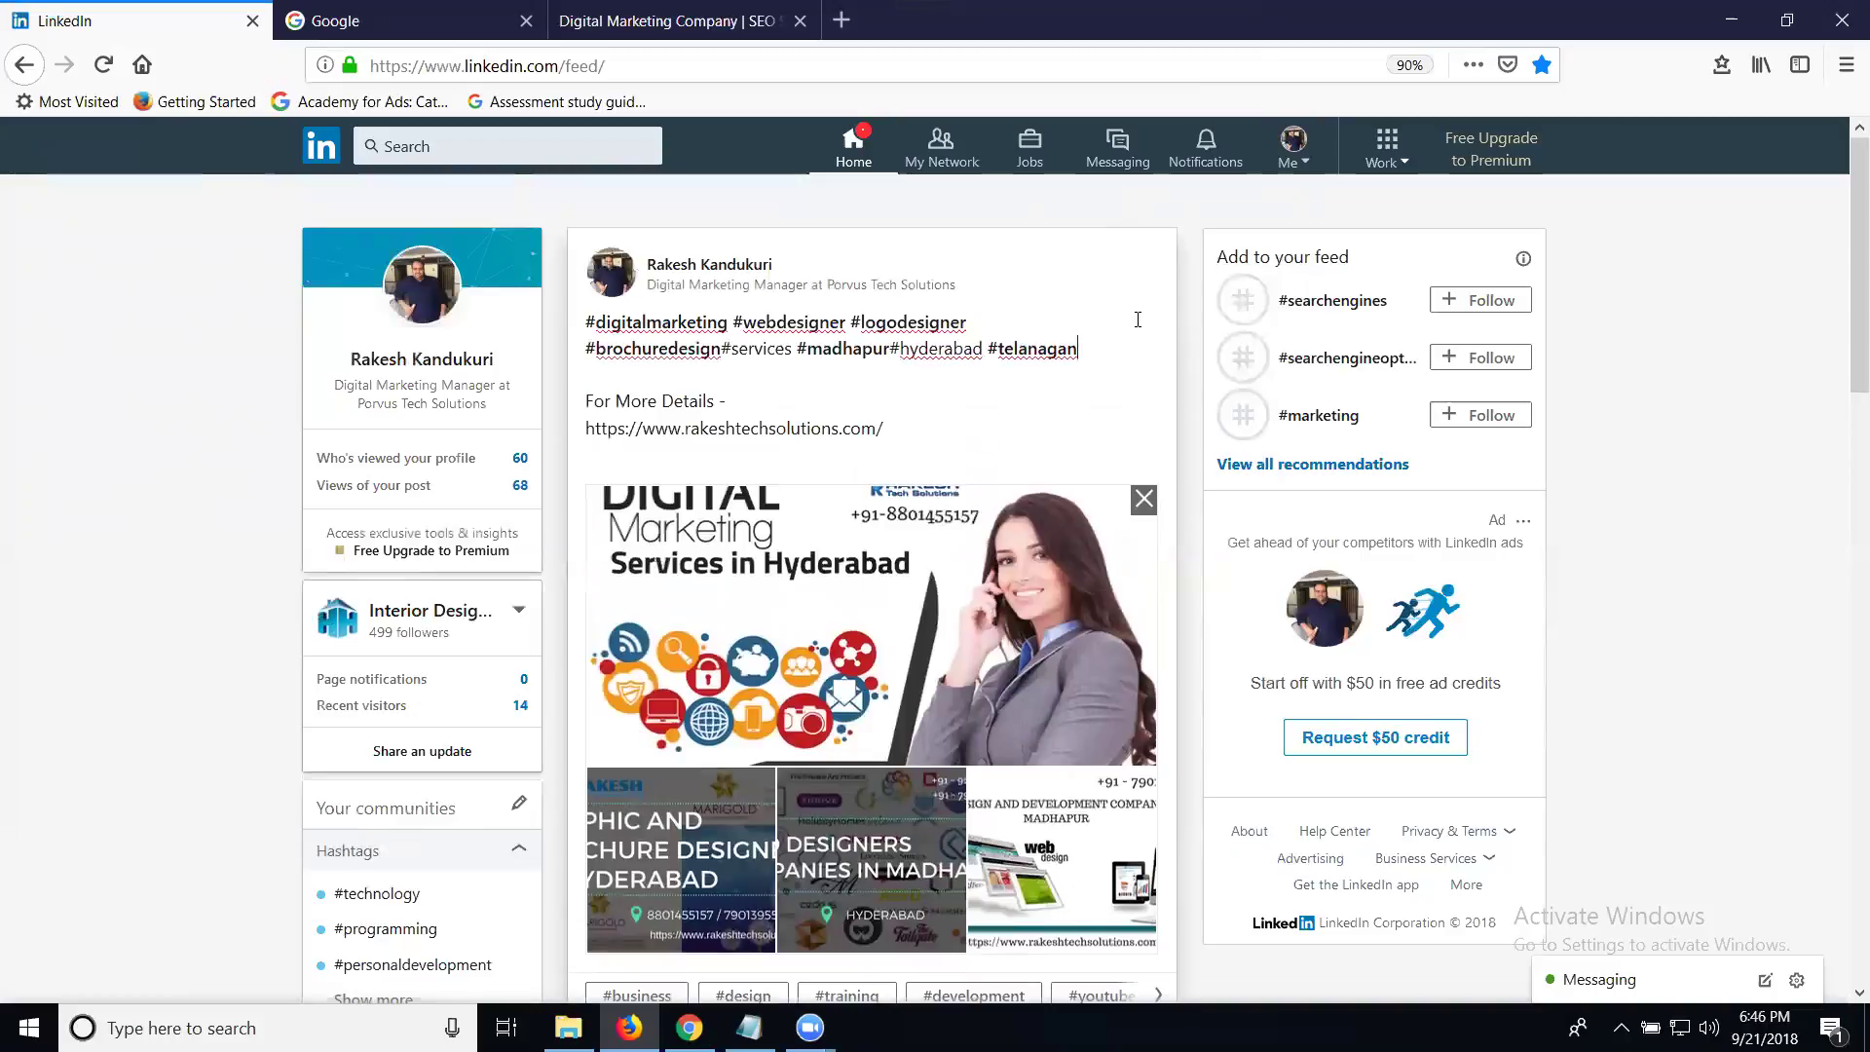
{"action": "type", "text": "a#india"}
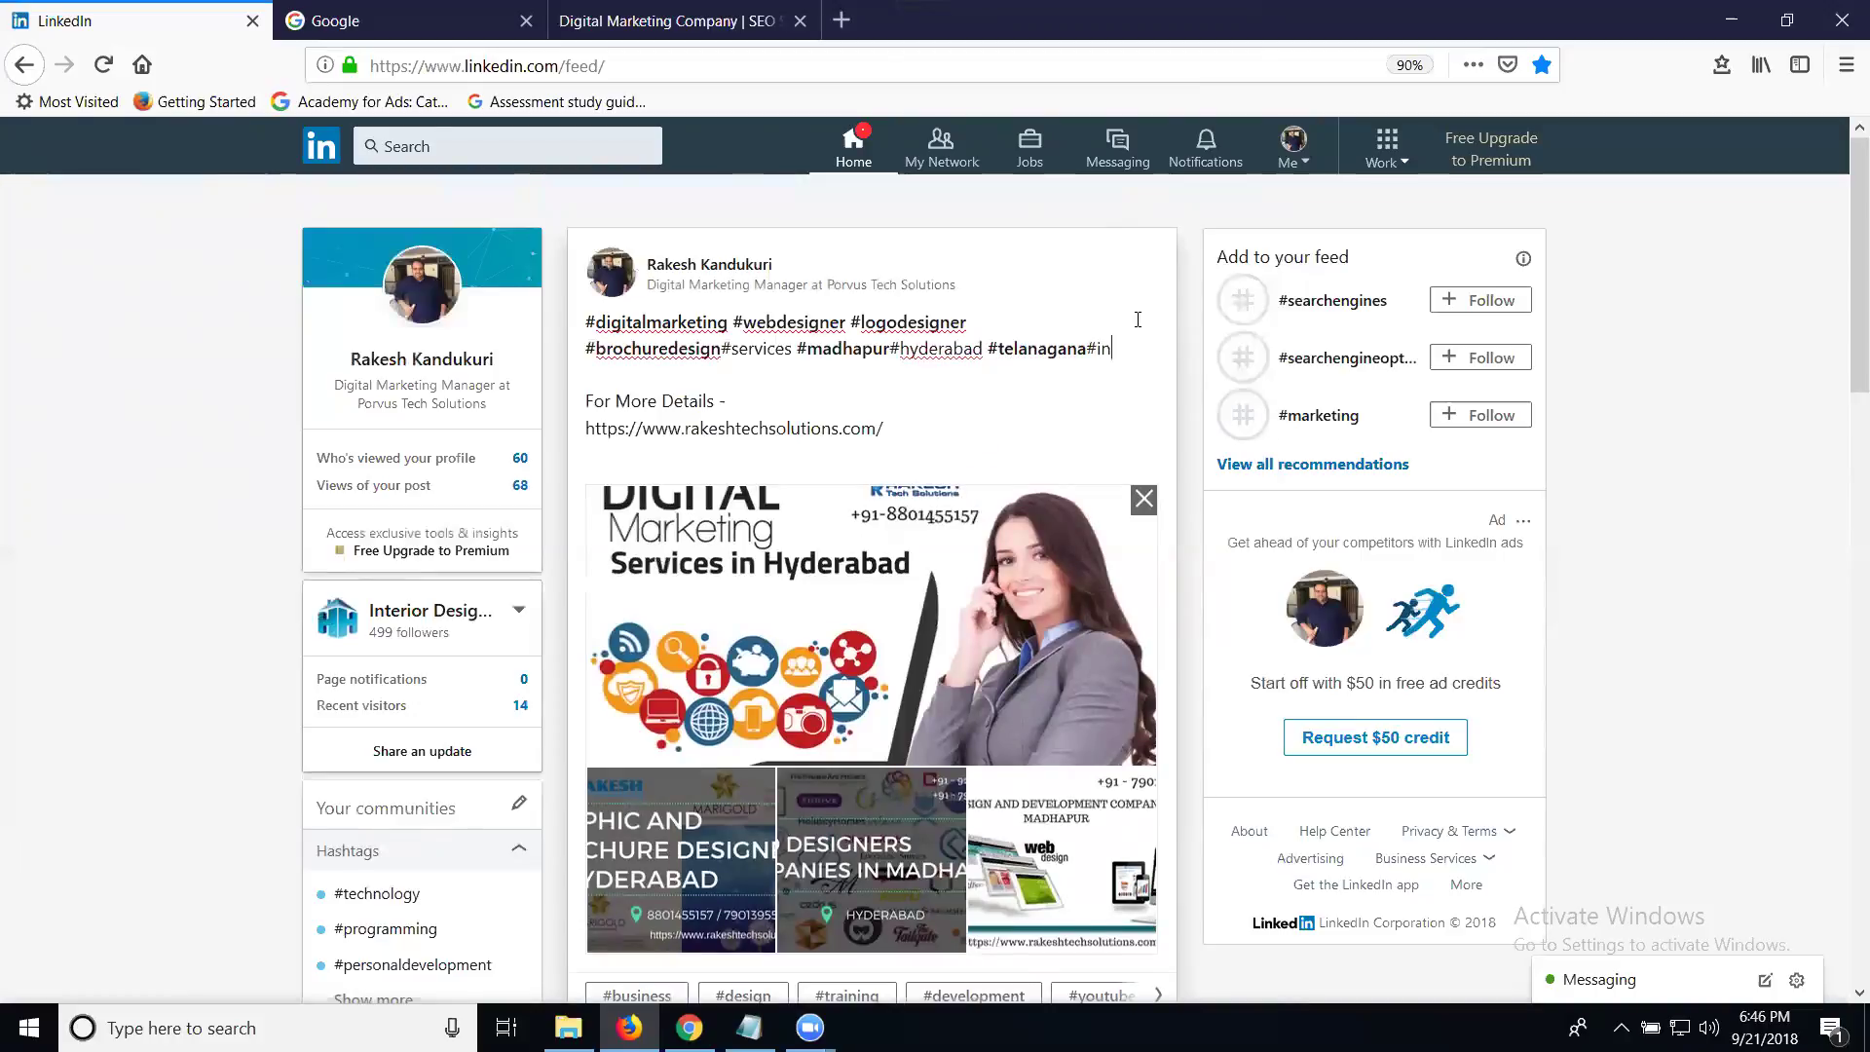
{"action": "left_click", "coordinate": [886, 348]}
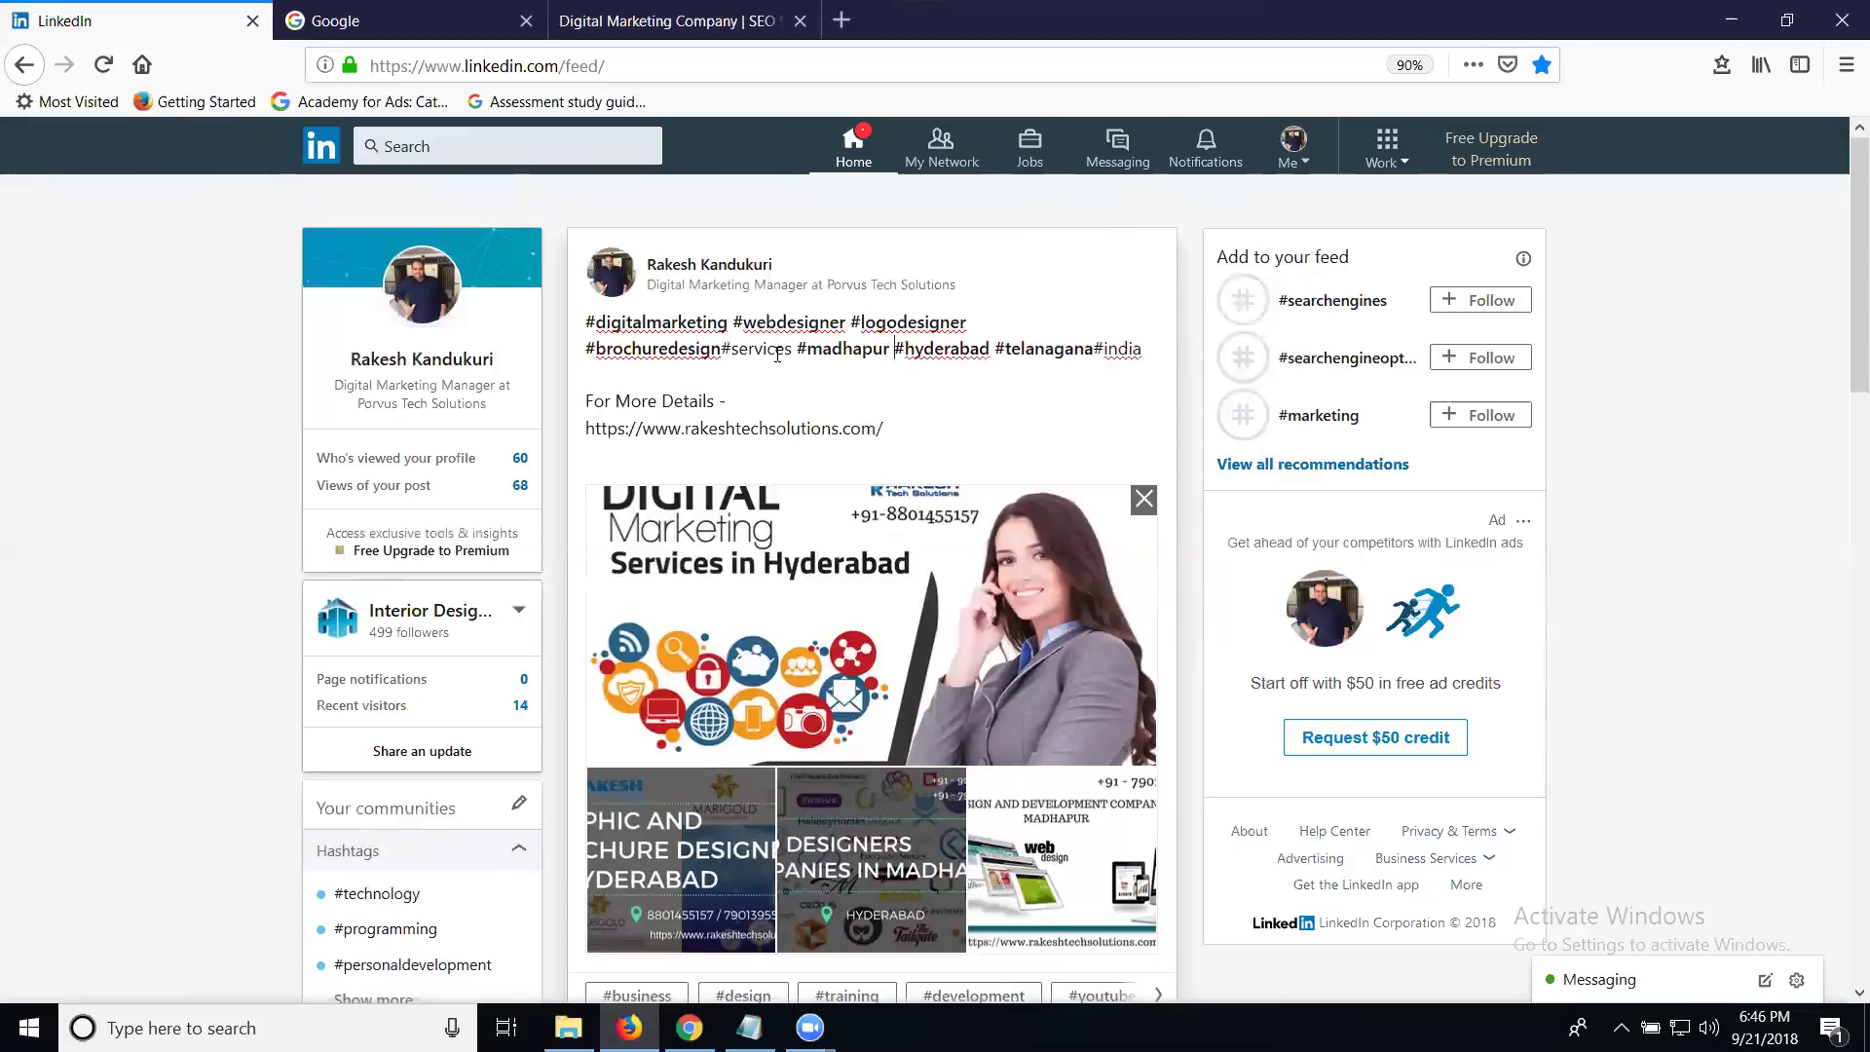
{"action": "left_click", "coordinate": [1094, 349]}
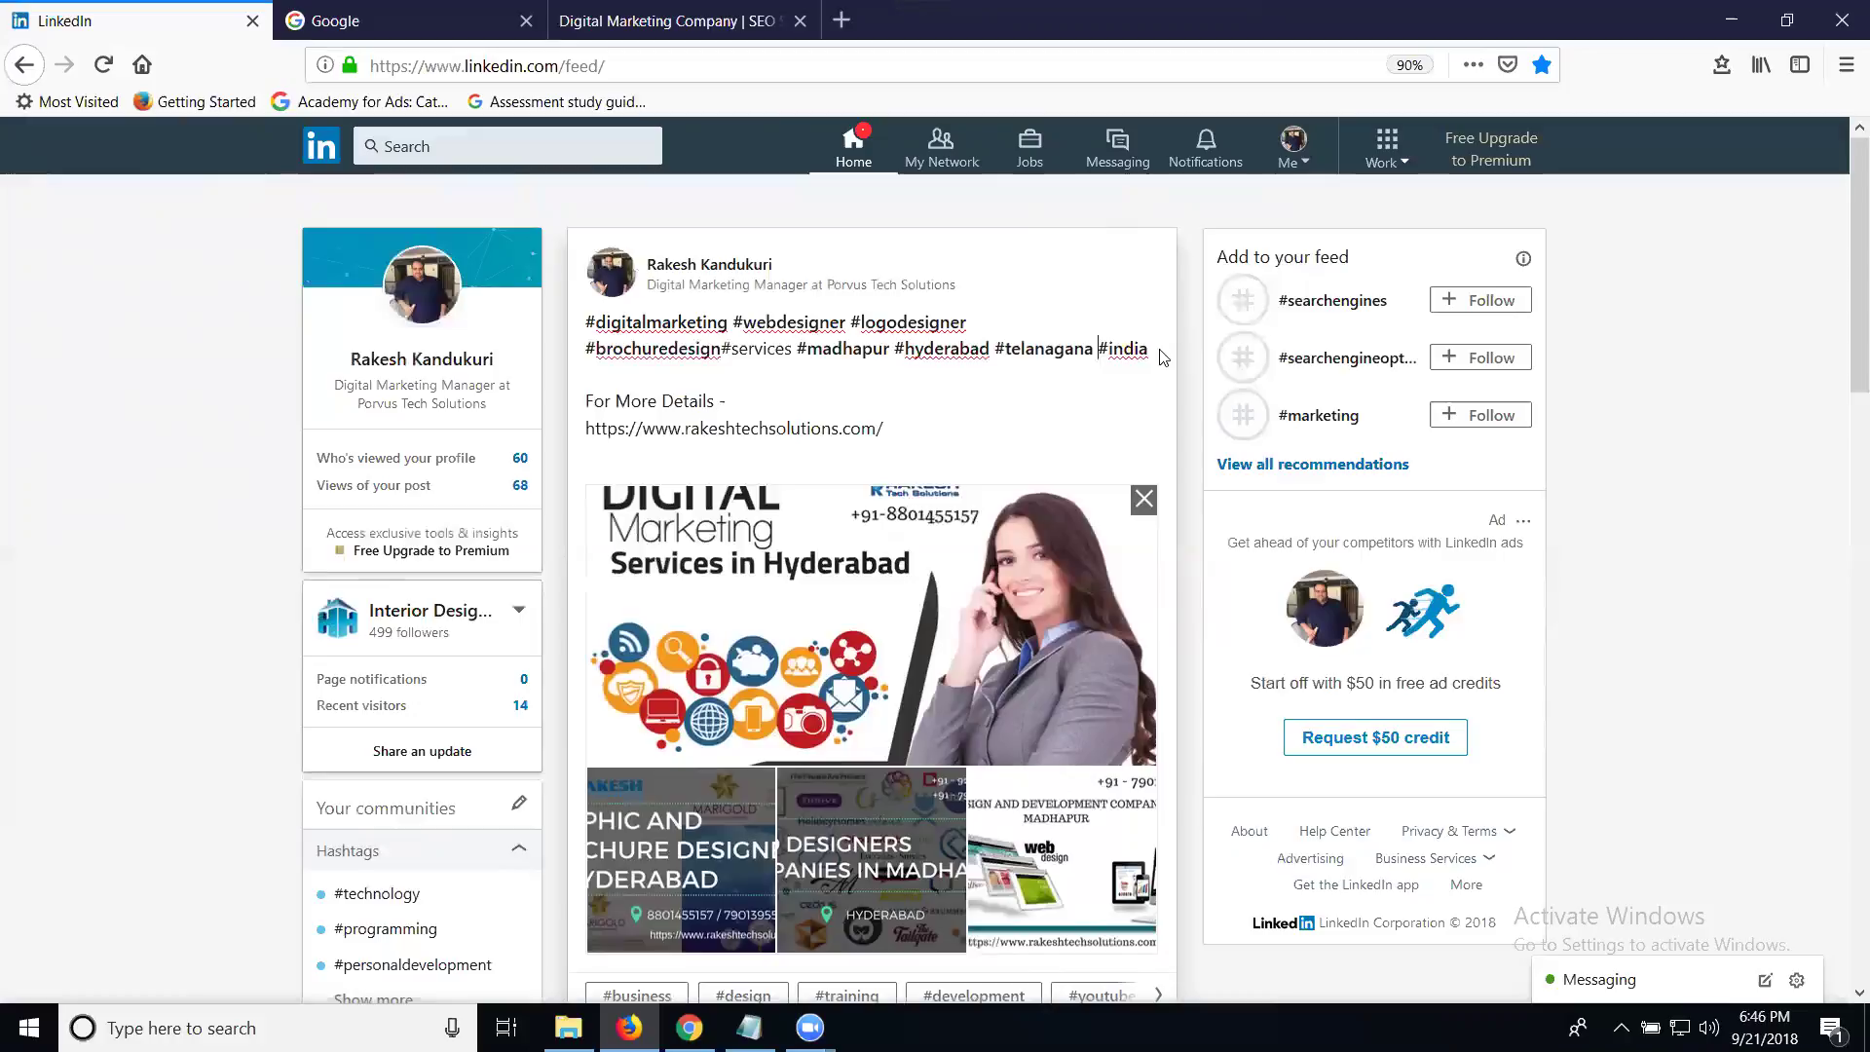
{"action": "left_click", "coordinate": [1148, 349]}
{"action": "key", "text": "Return"}
{"action": "key", "text": "Return"}
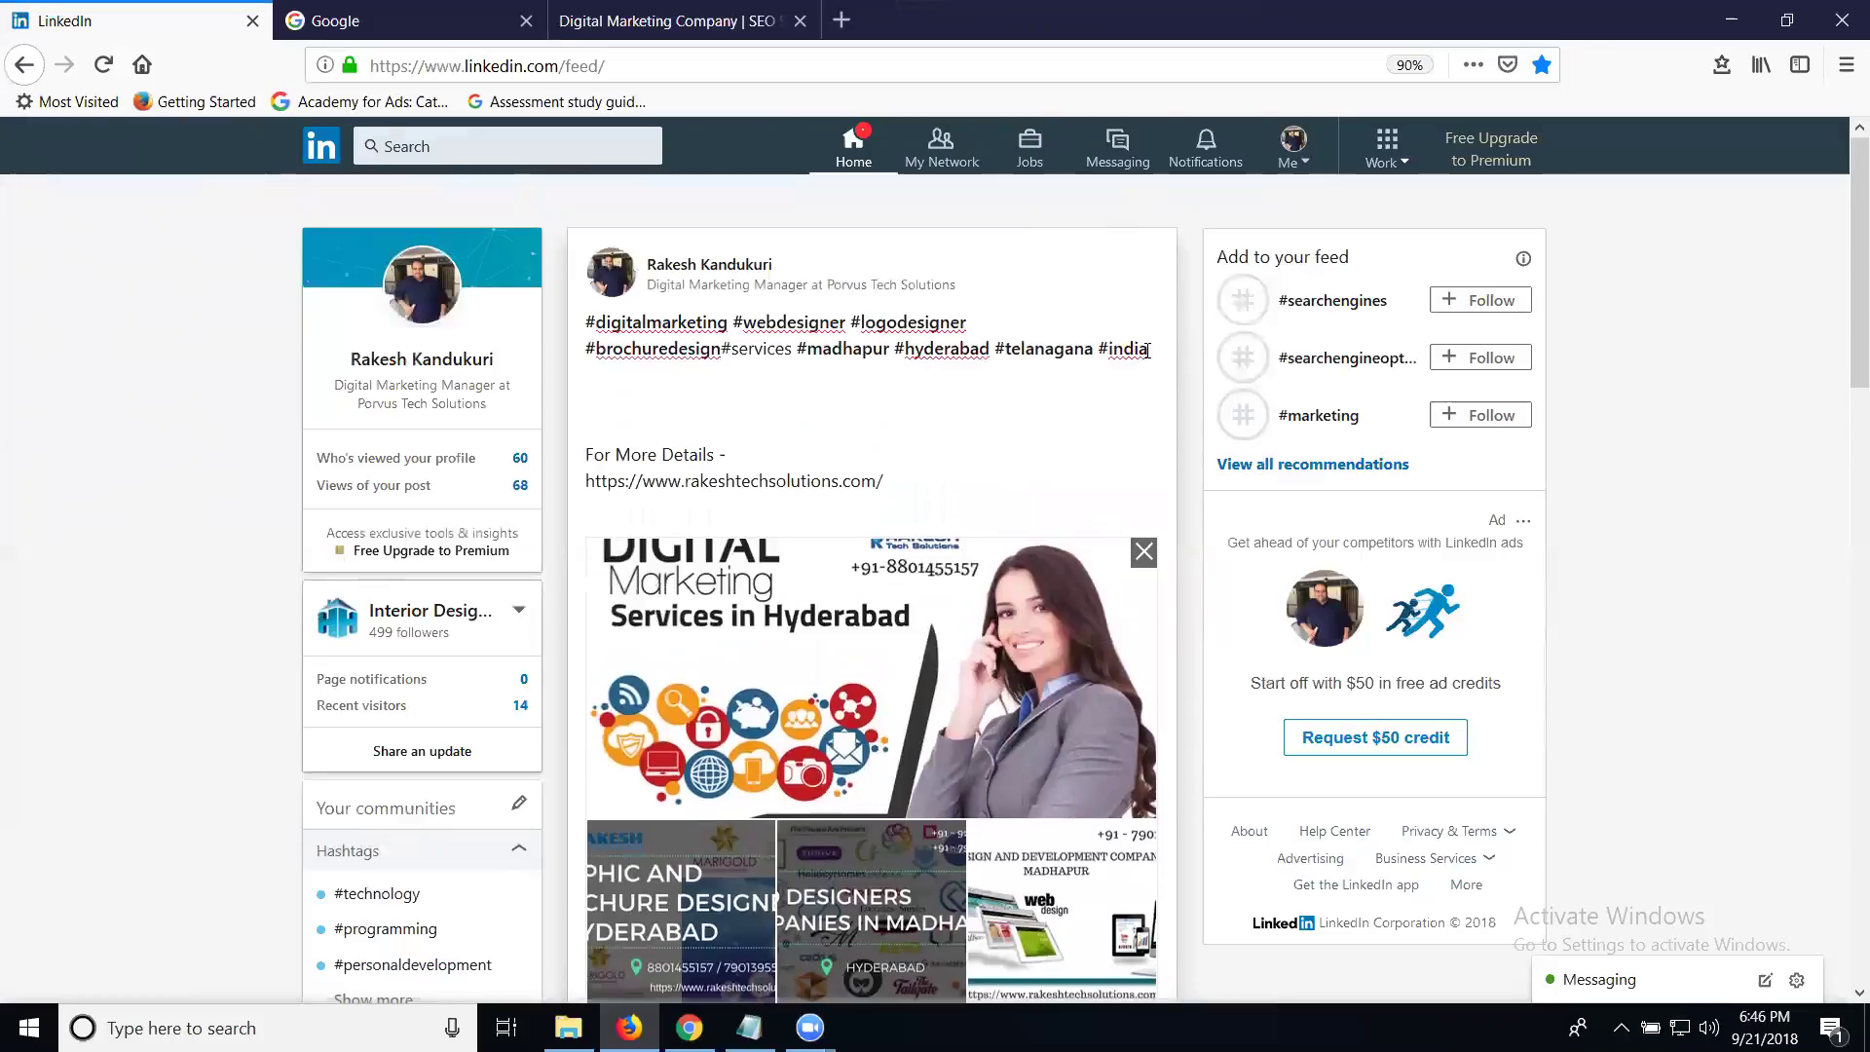
{"action": "type", "text": "#rakeshtechsolutions"}
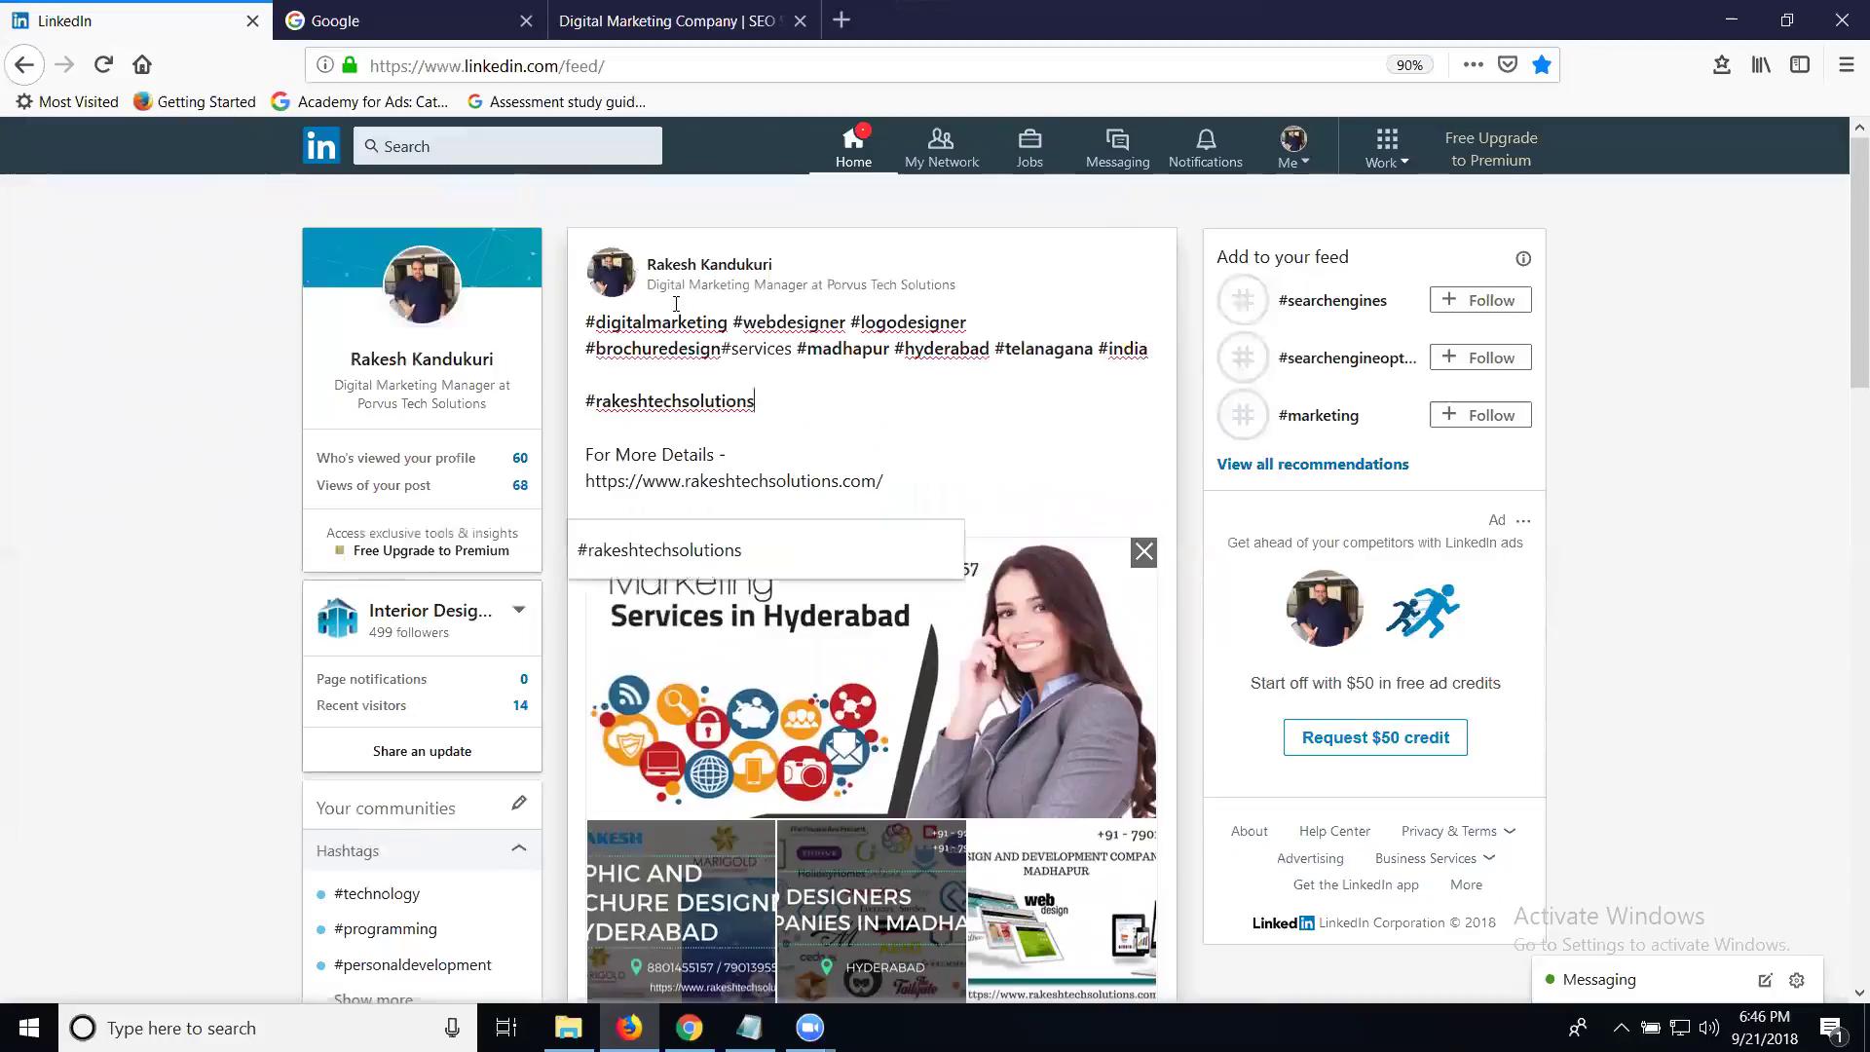
Set the post visibility to Public + Twitter and publish it.
{"action": "left_click", "coordinate": [91, 300]}
{"action": "scroll", "coordinate": [154, 321], "scroll_direction": "down", "scroll_amount": 6}
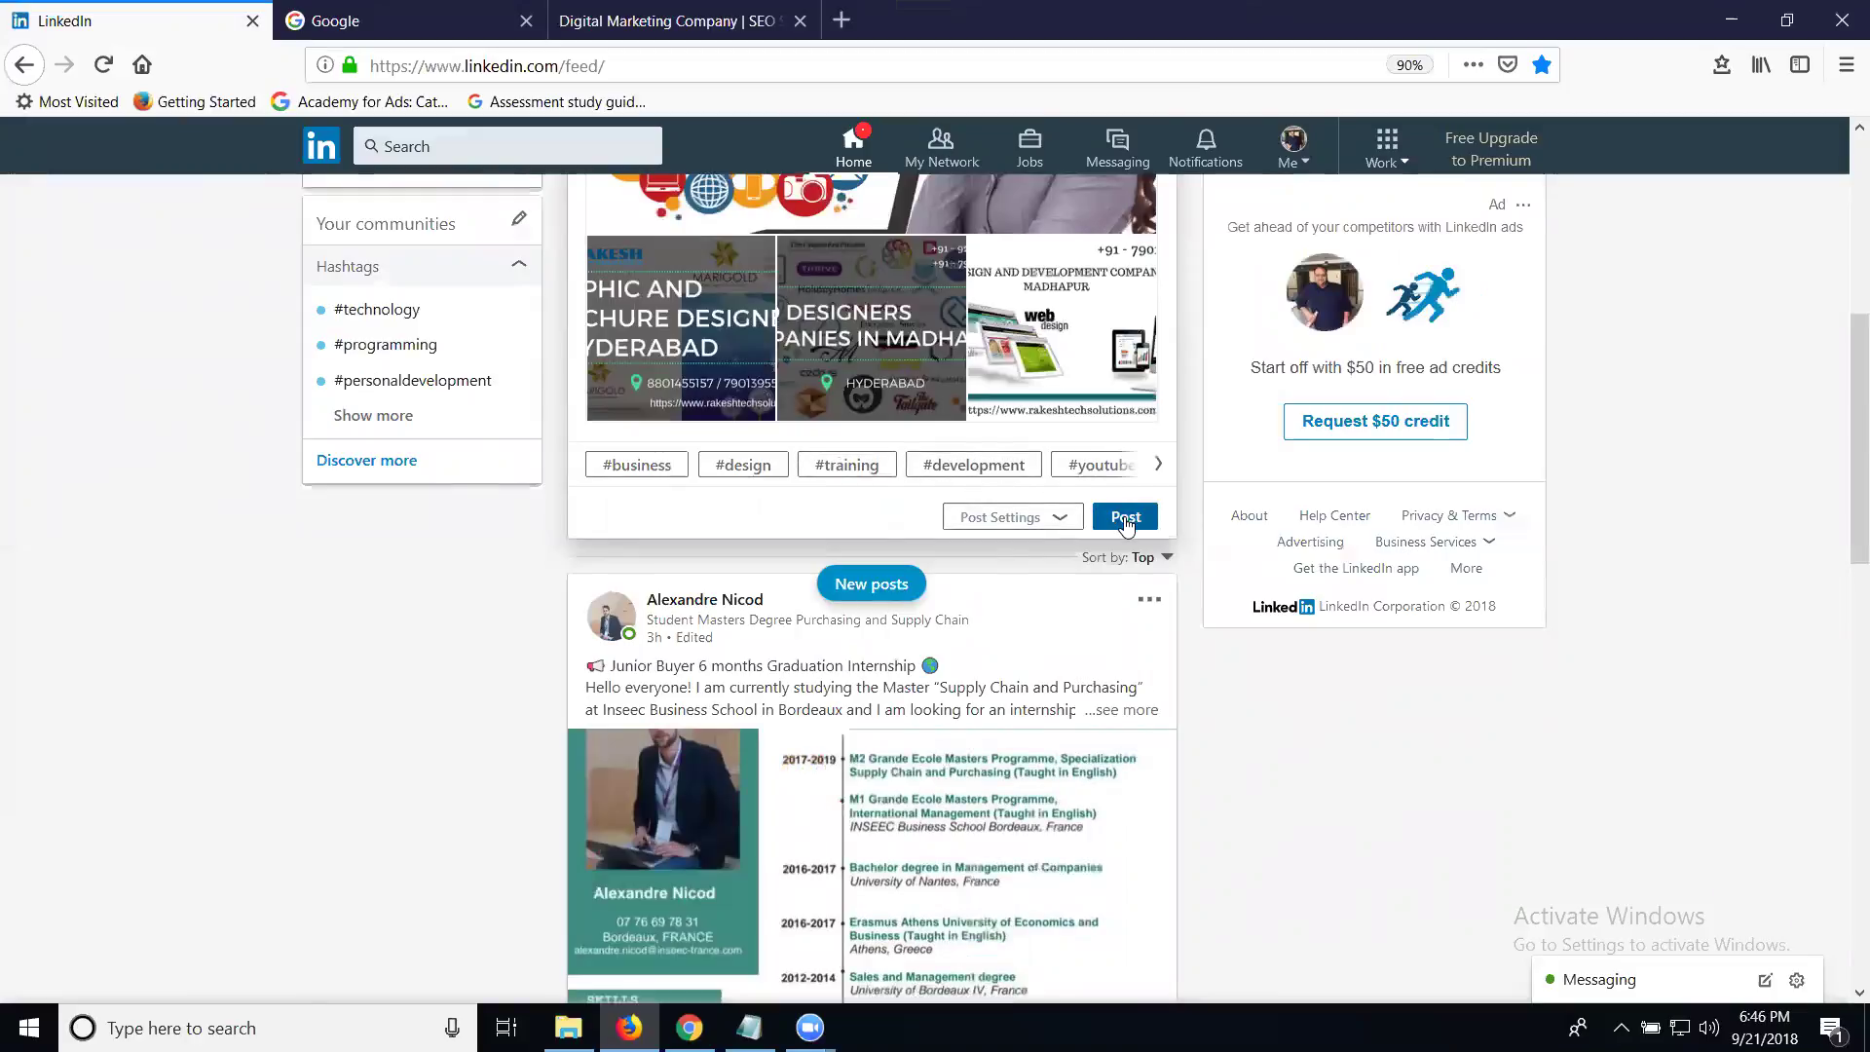
{"action": "left_click", "coordinate": [1057, 517]}
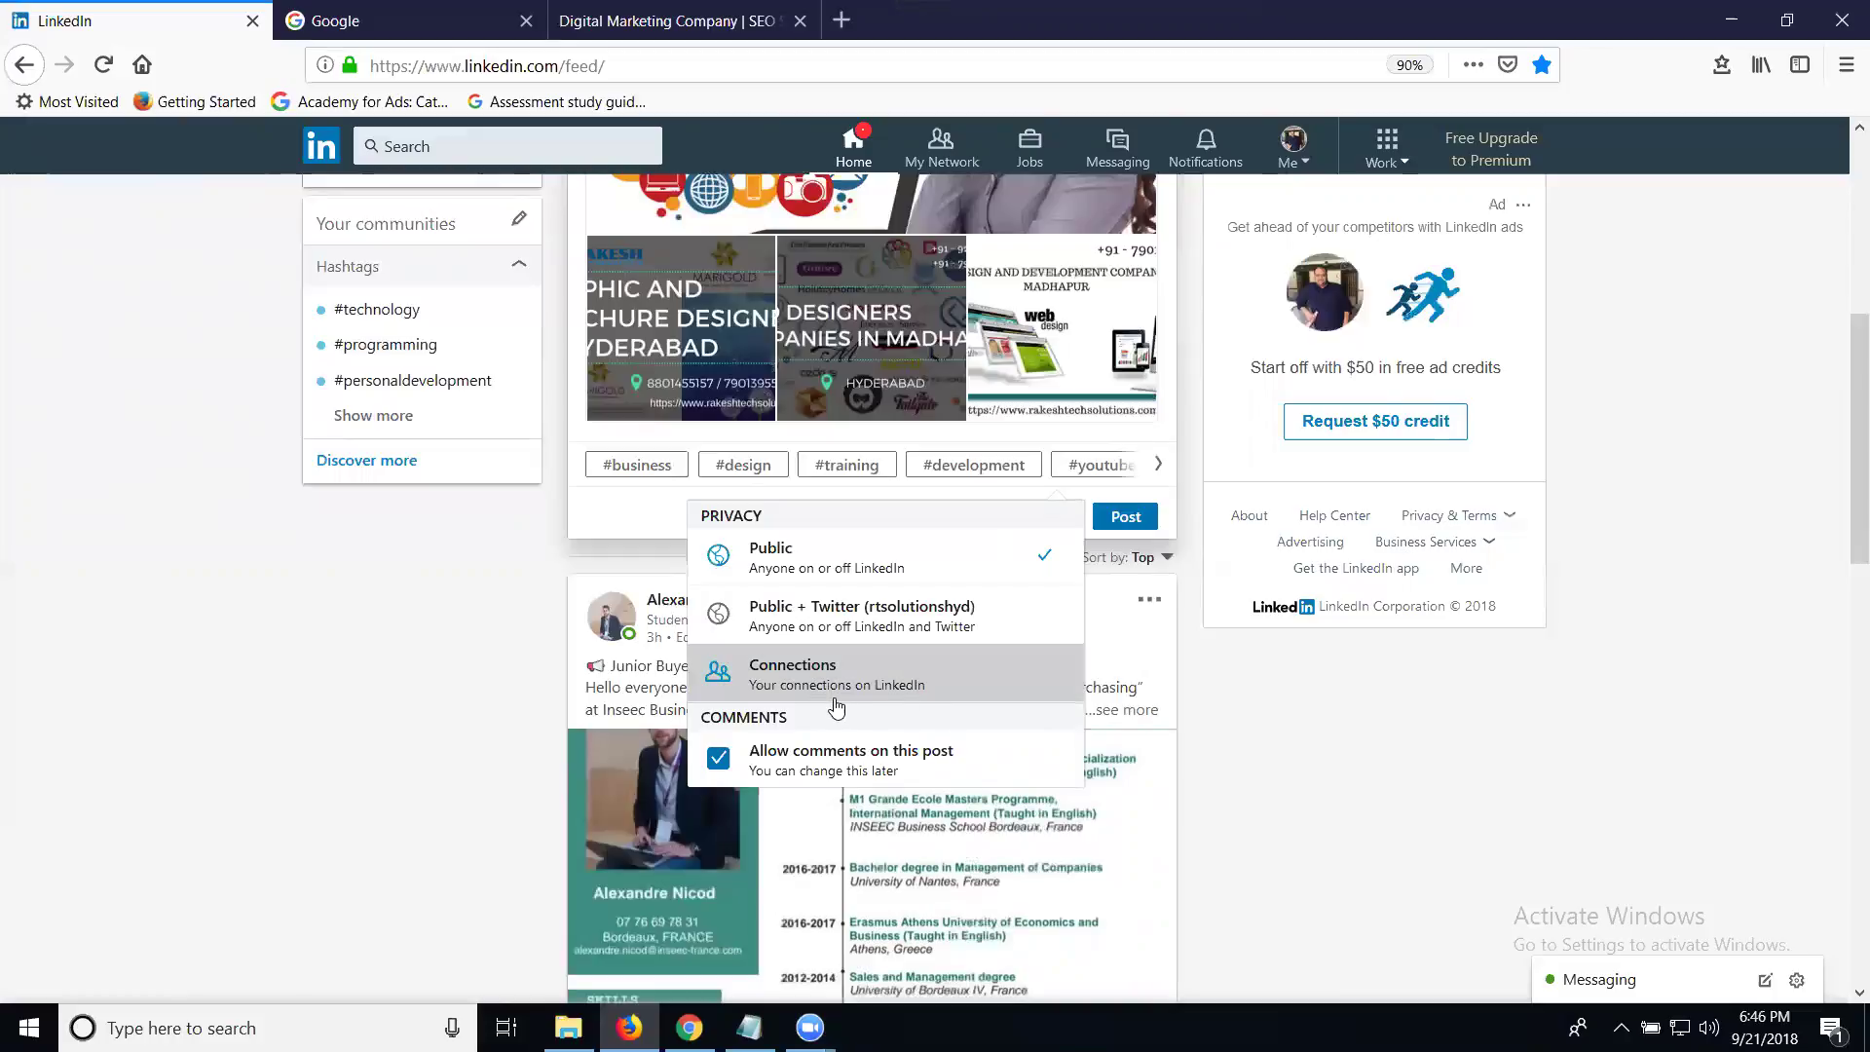
{"action": "left_click", "coordinate": [828, 553]}
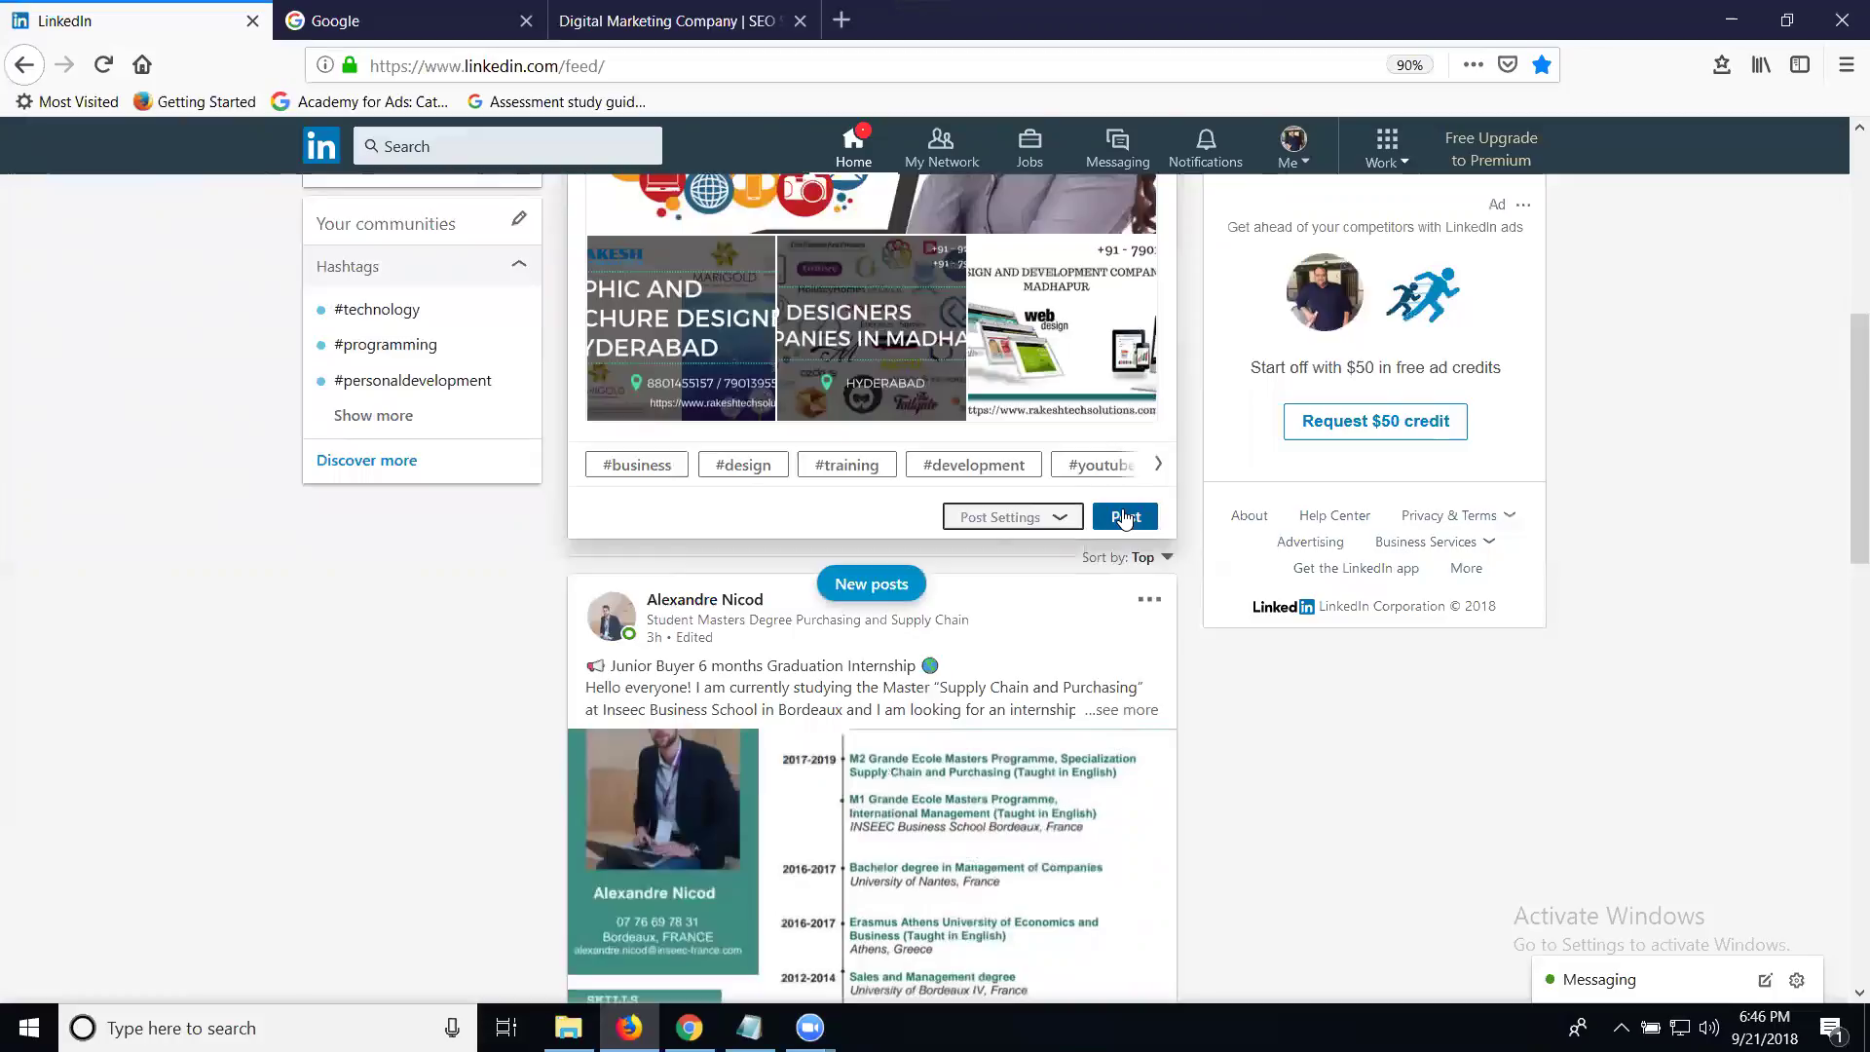
{"action": "left_click", "coordinate": [1001, 521]}
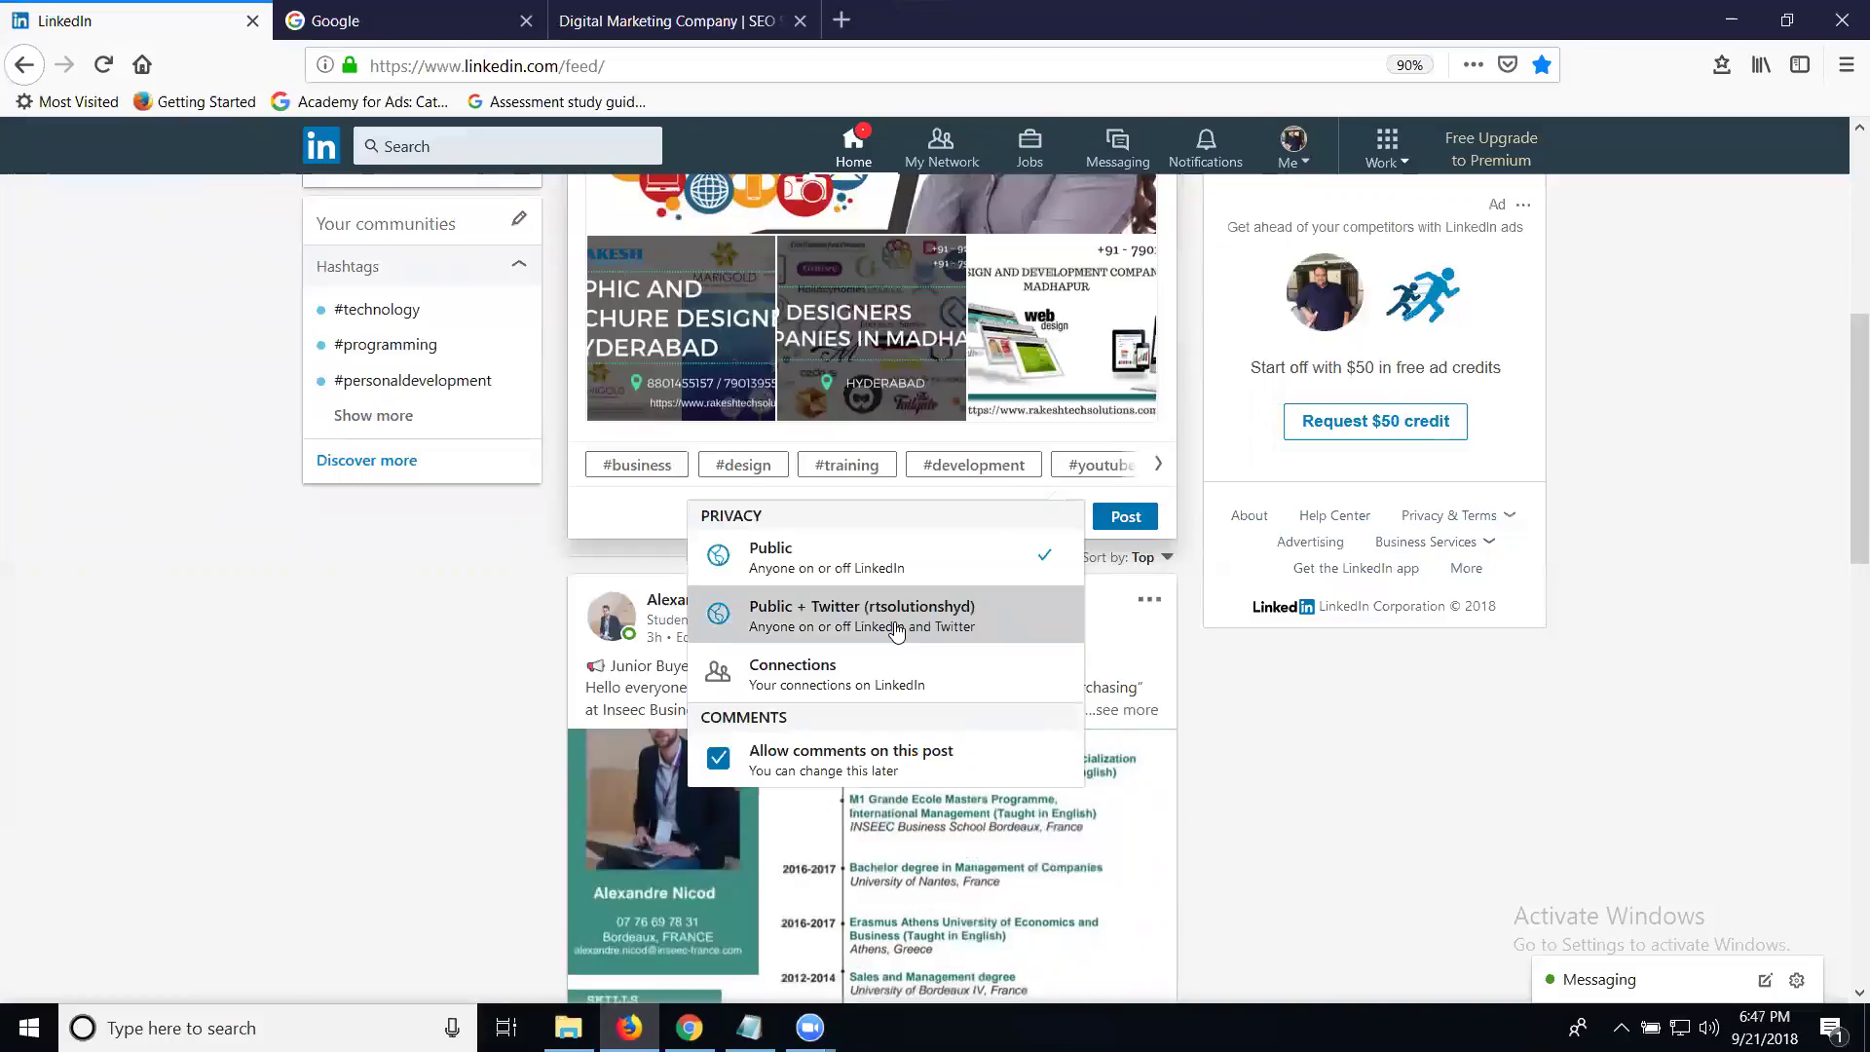
{"action": "left_click", "coordinate": [865, 631]}
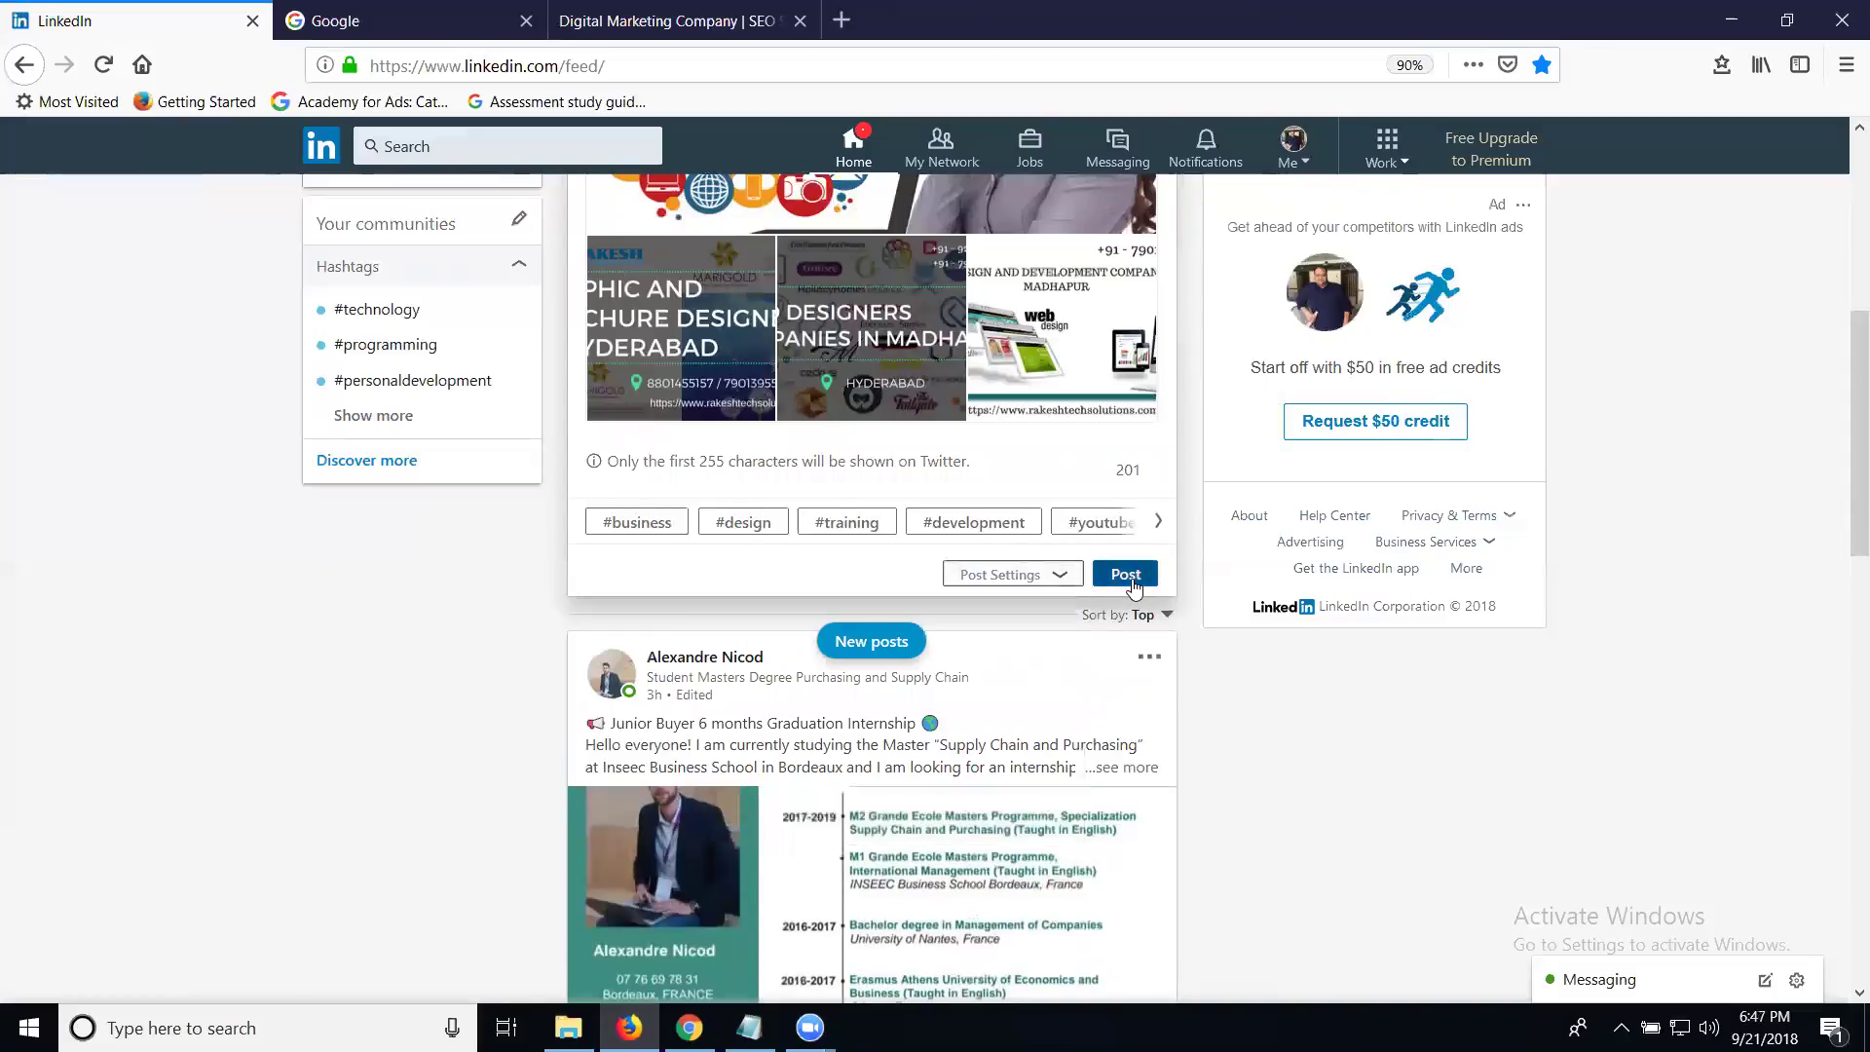
{"action": "left_click", "coordinate": [1129, 576]}
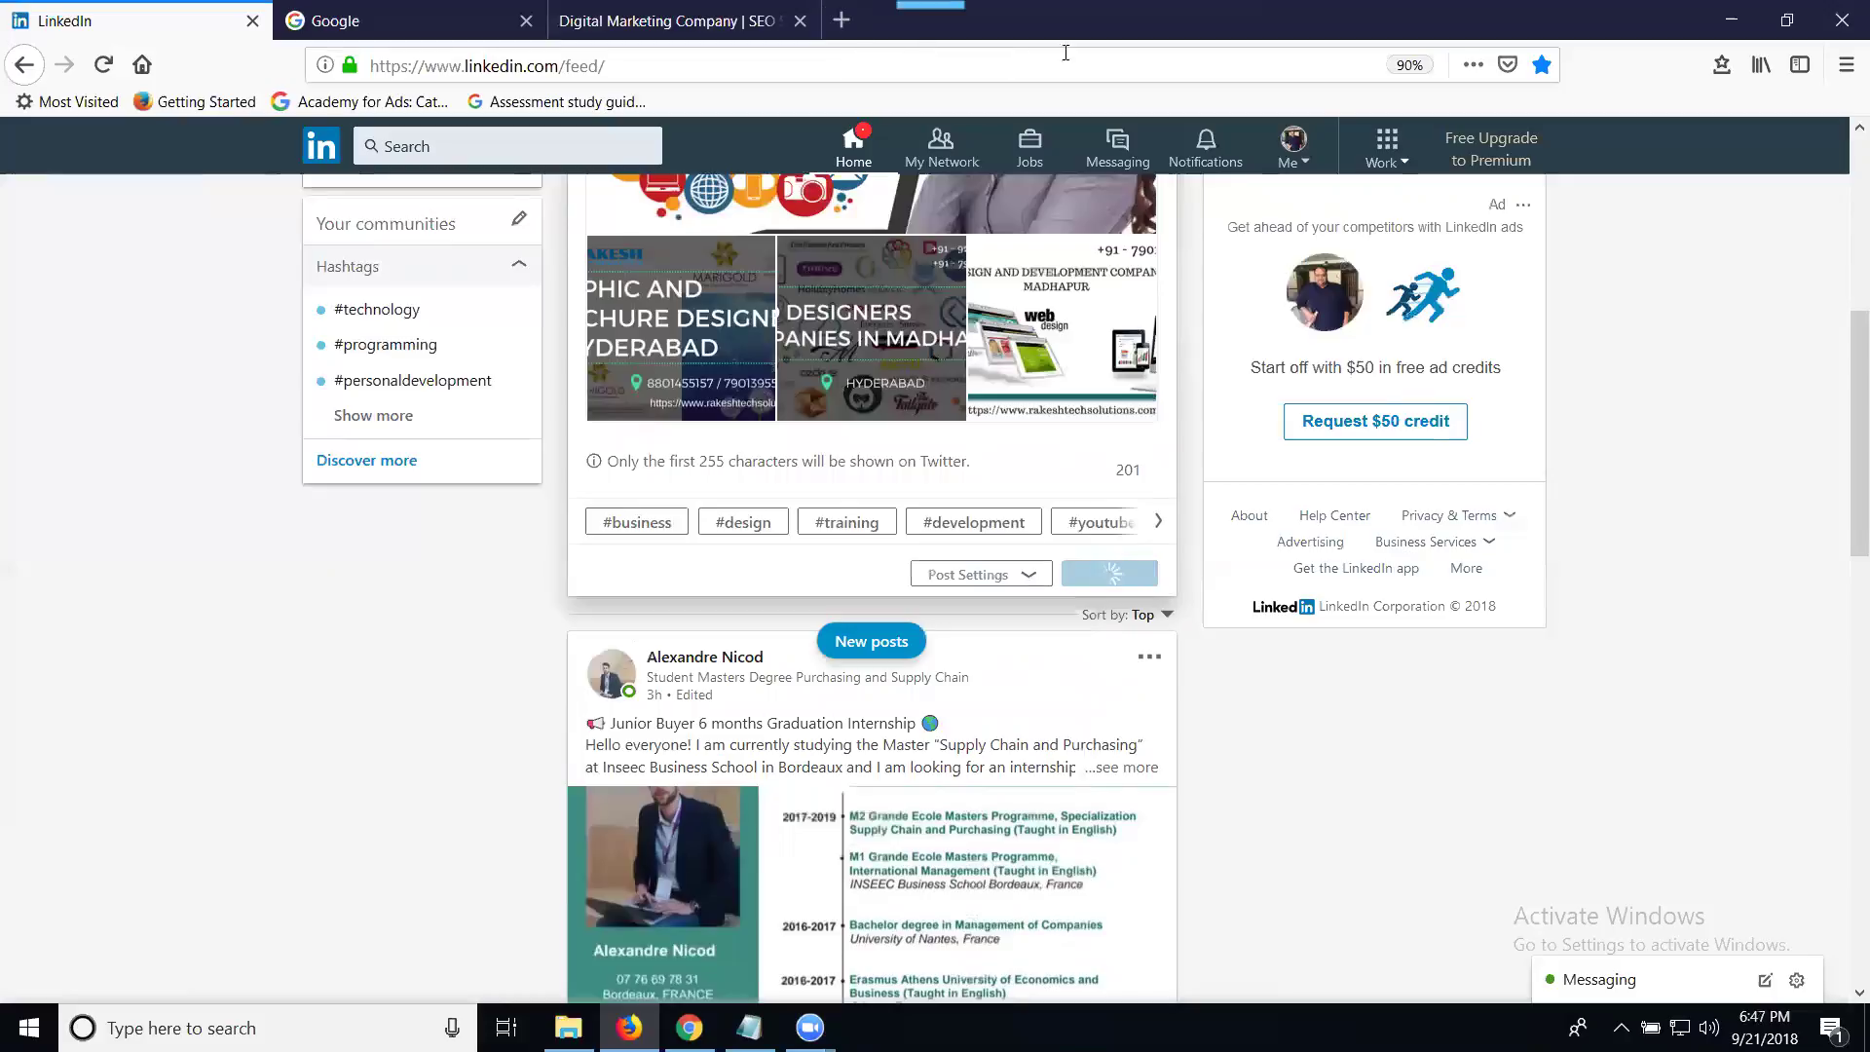
In a new browser tab, go to twitter.com.
{"action": "left_click", "coordinate": [842, 20]}
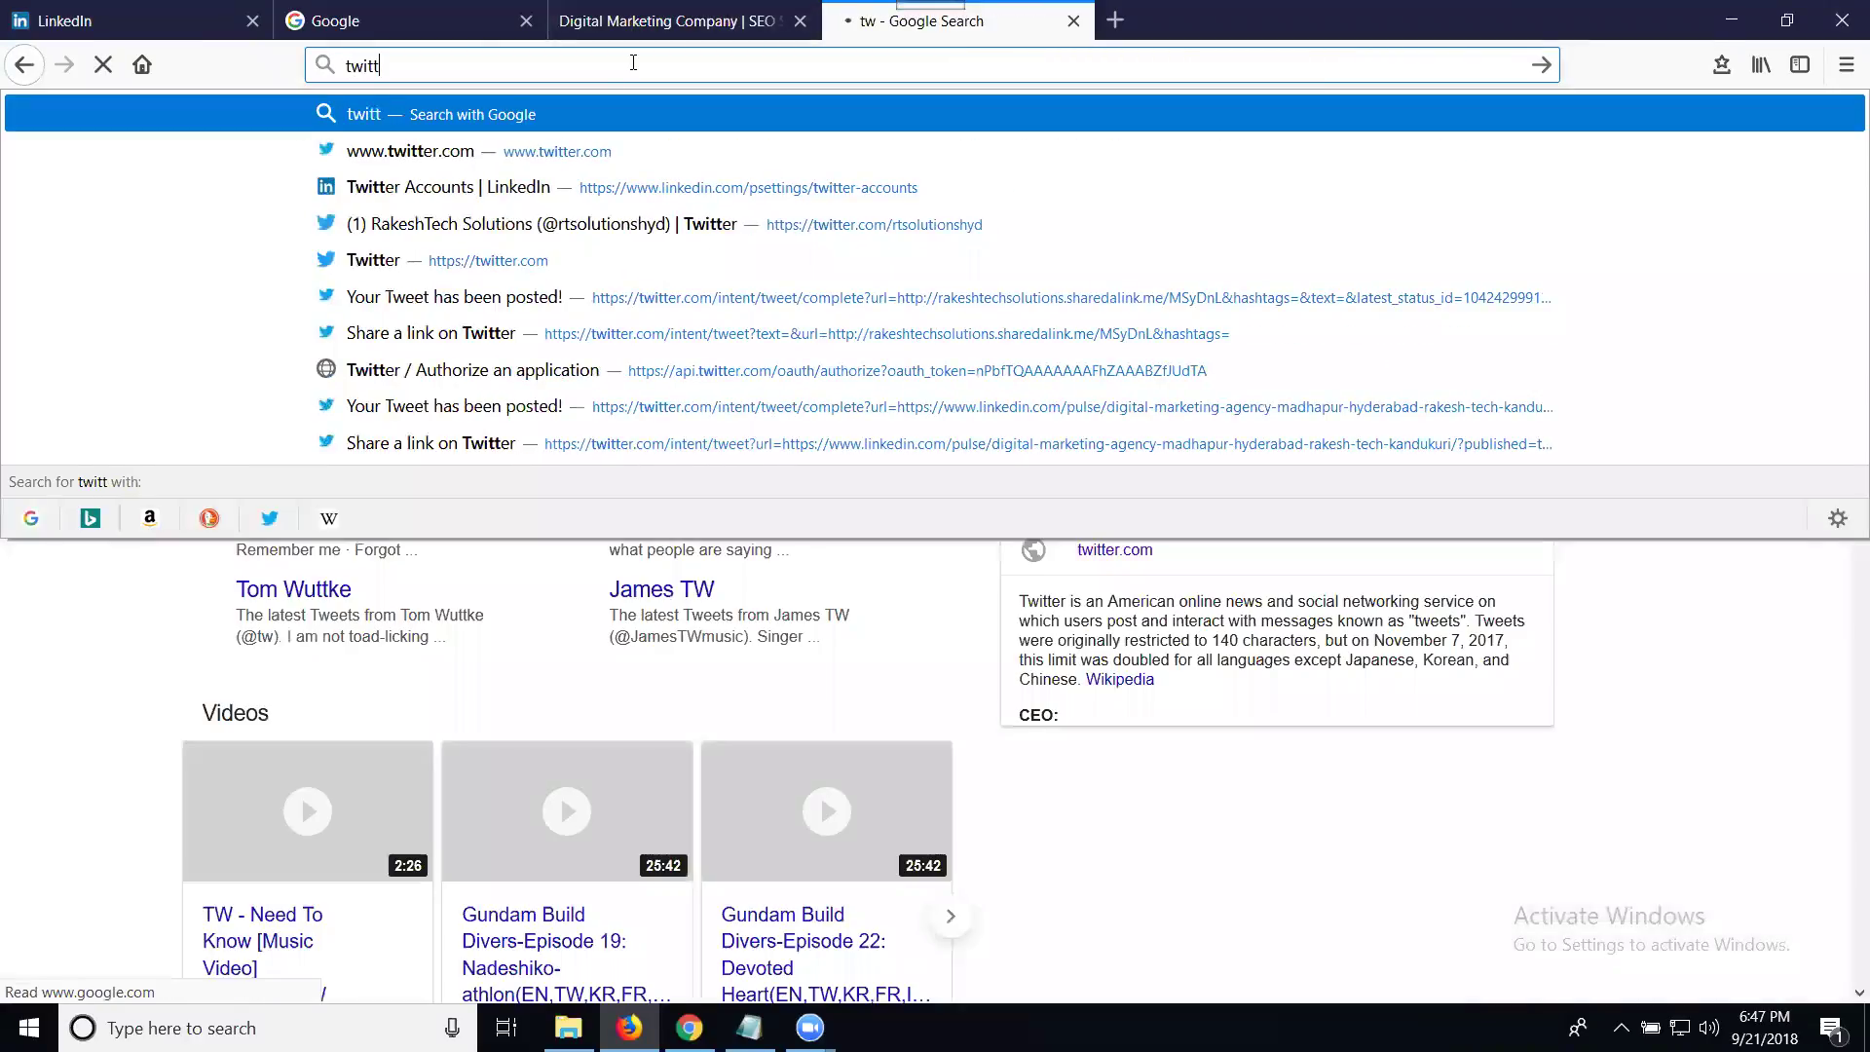
{"action": "type", "text": "r"}
{"action": "key", "text": "alt"}
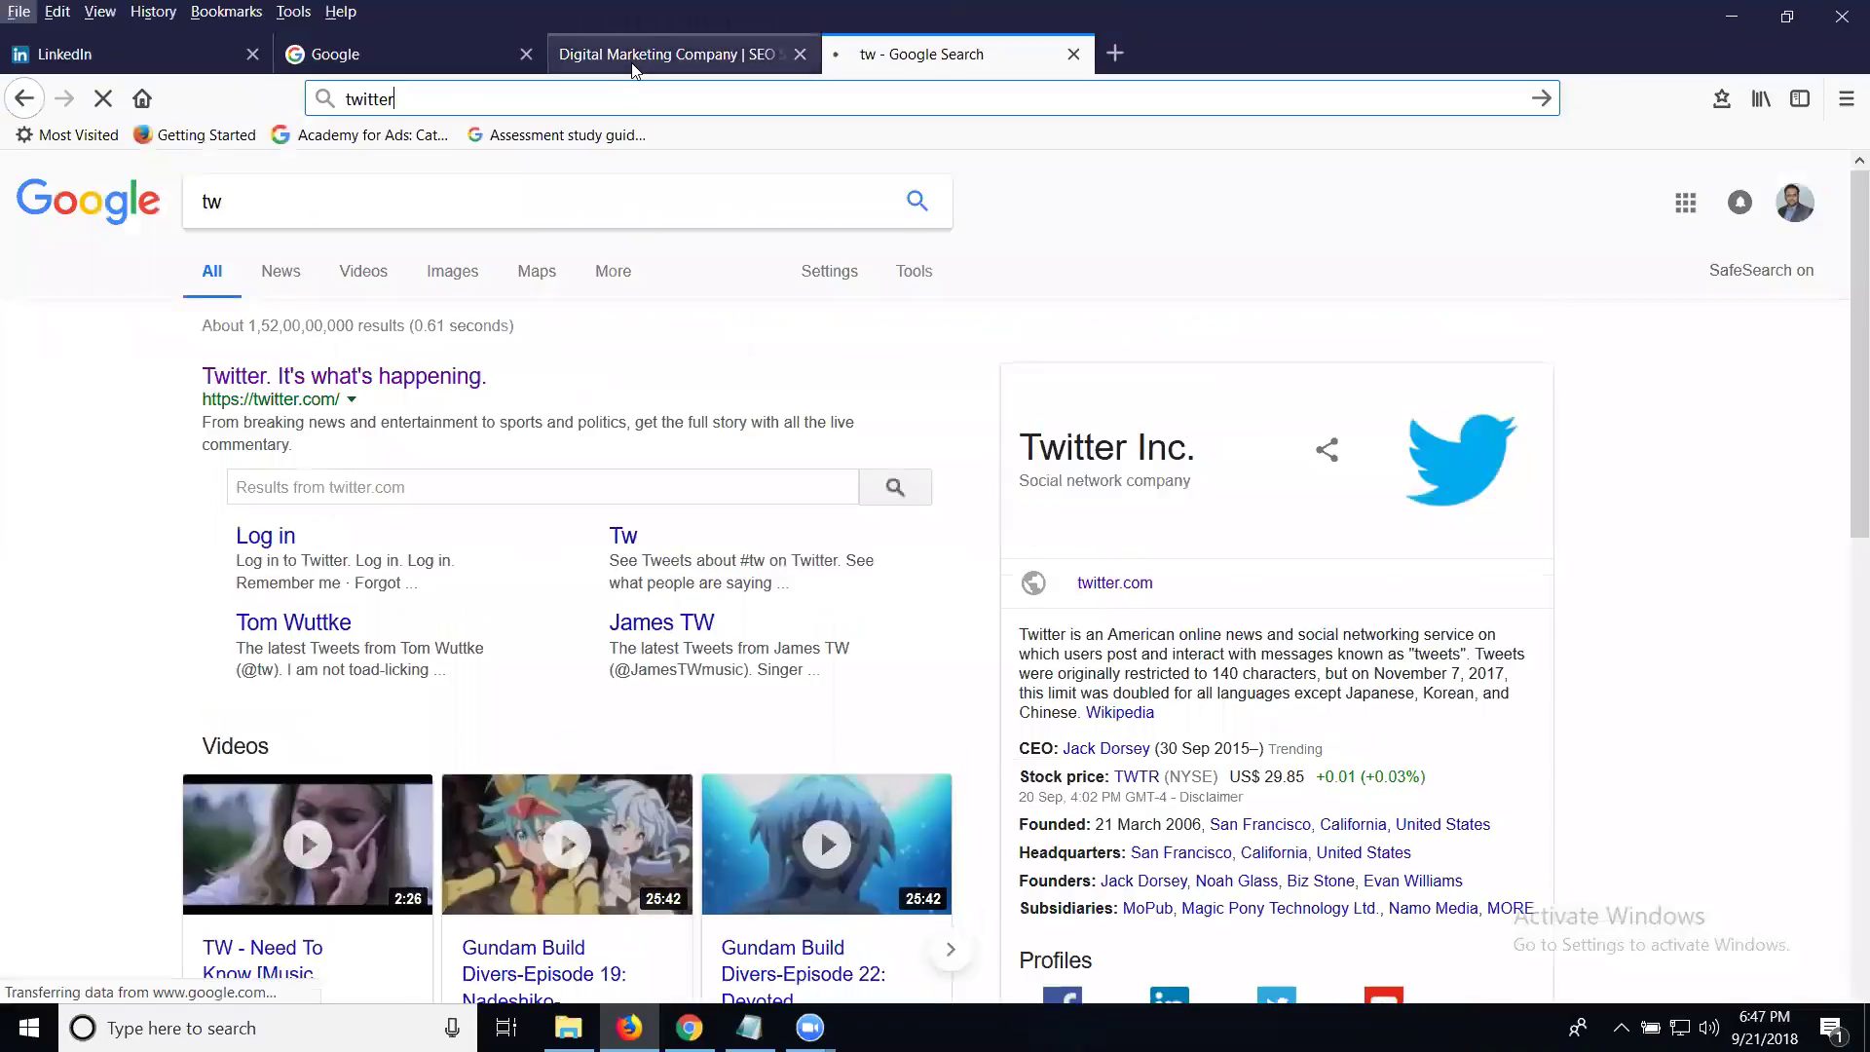
{"action": "key", "text": "Down"}
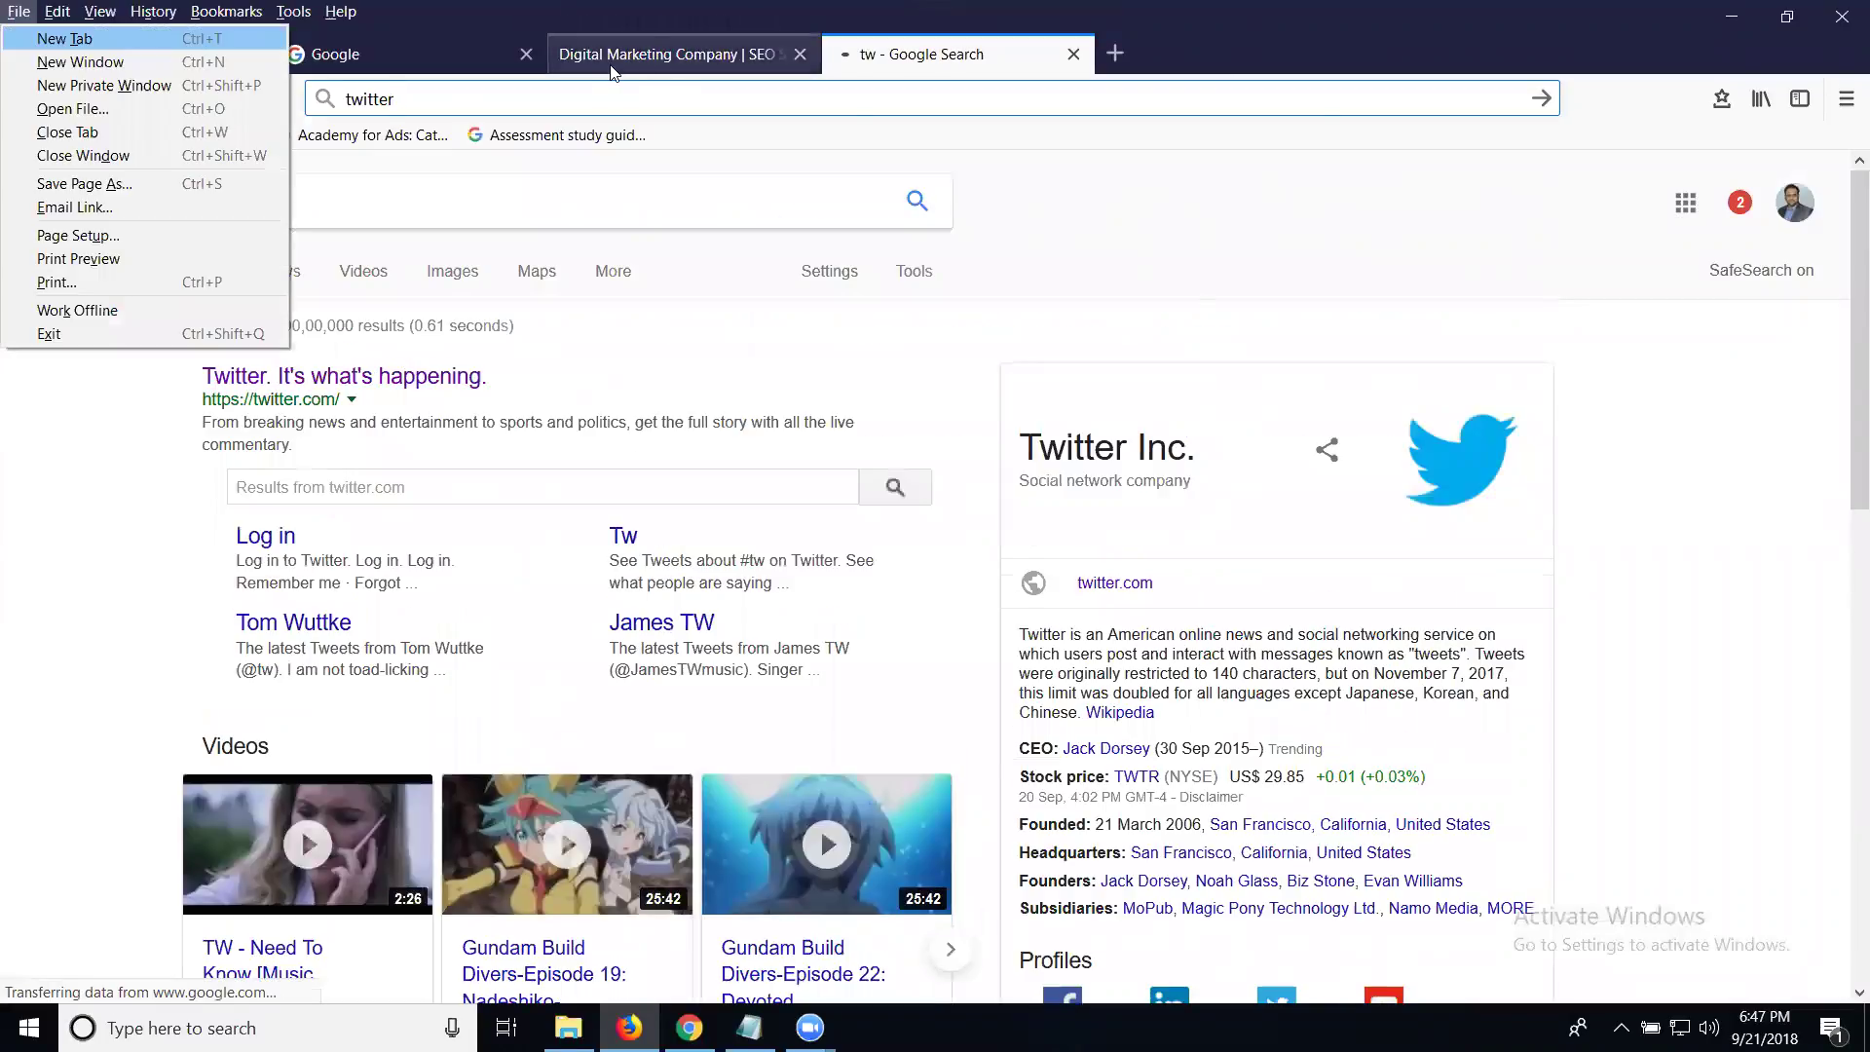
{"action": "key", "text": "Escape"}
{"action": "key", "text": "Return"}
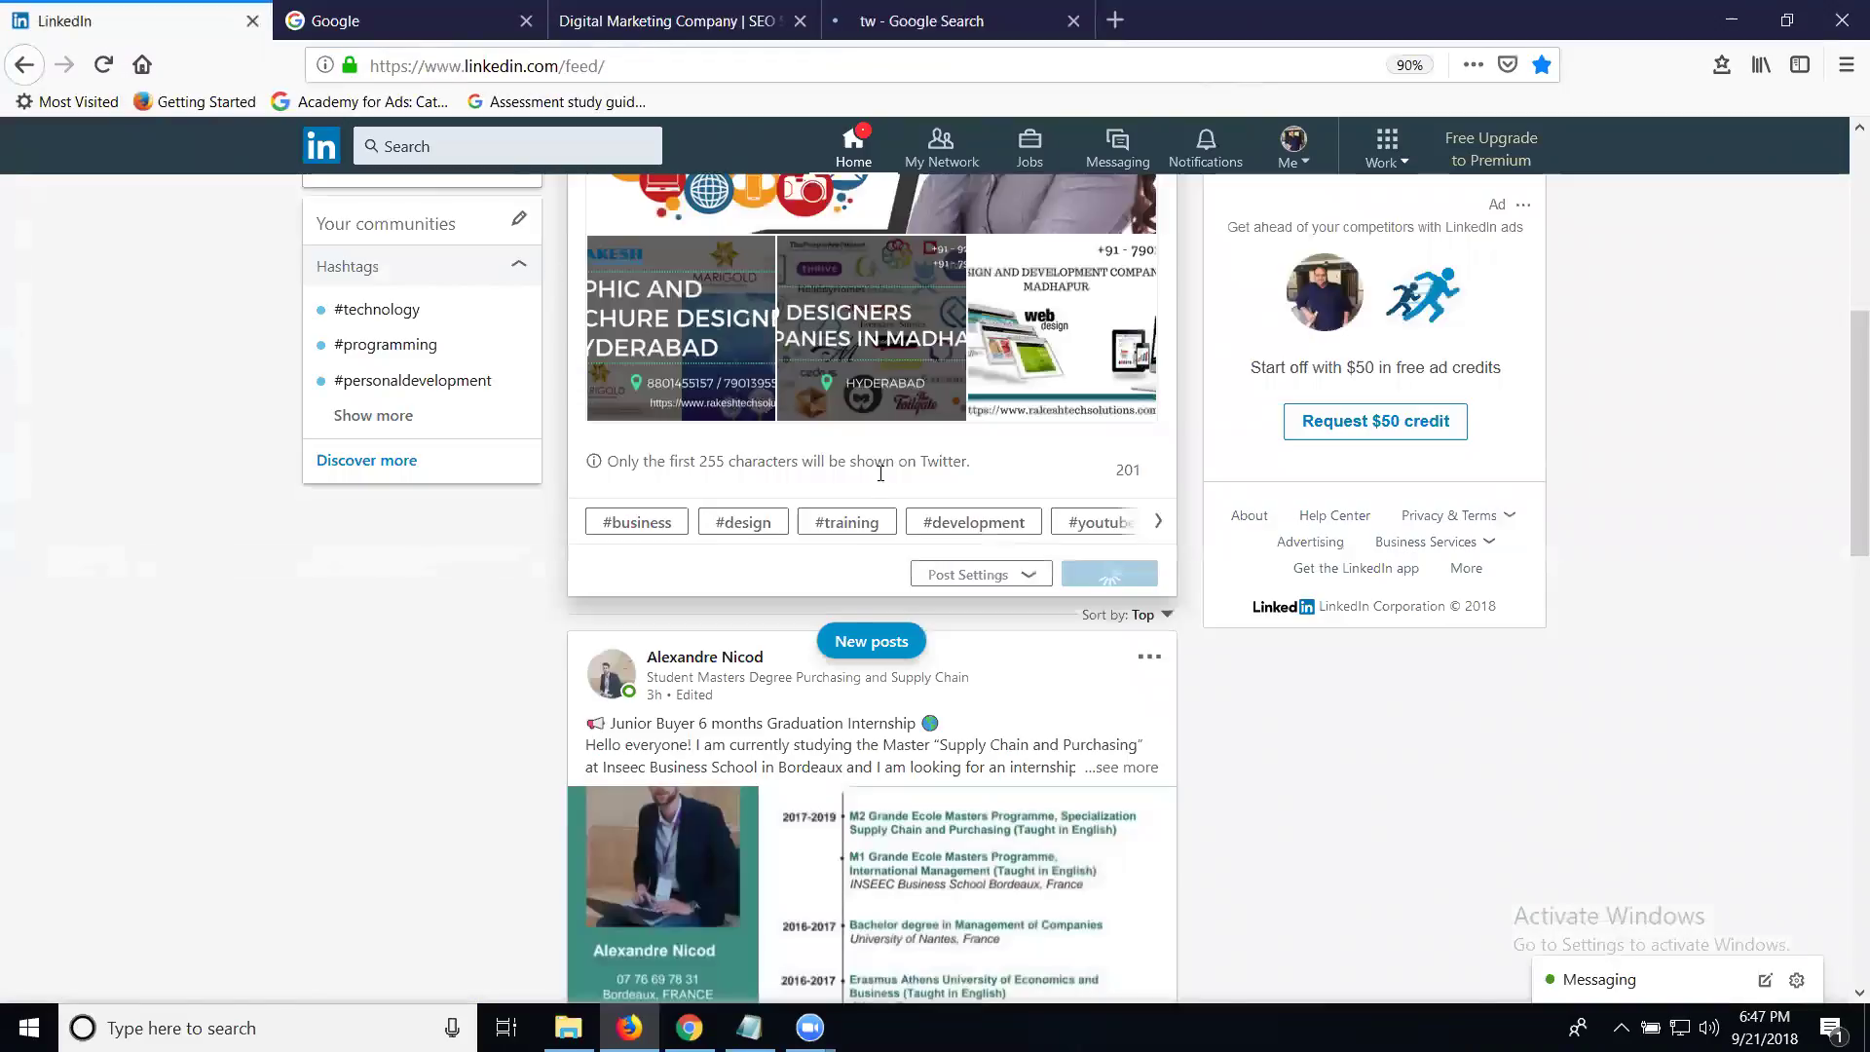
Scroll up the LinkedIn feed to the published image post.
{"action": "scroll", "coordinate": [878, 471], "scroll_direction": "up", "scroll_amount": 1}
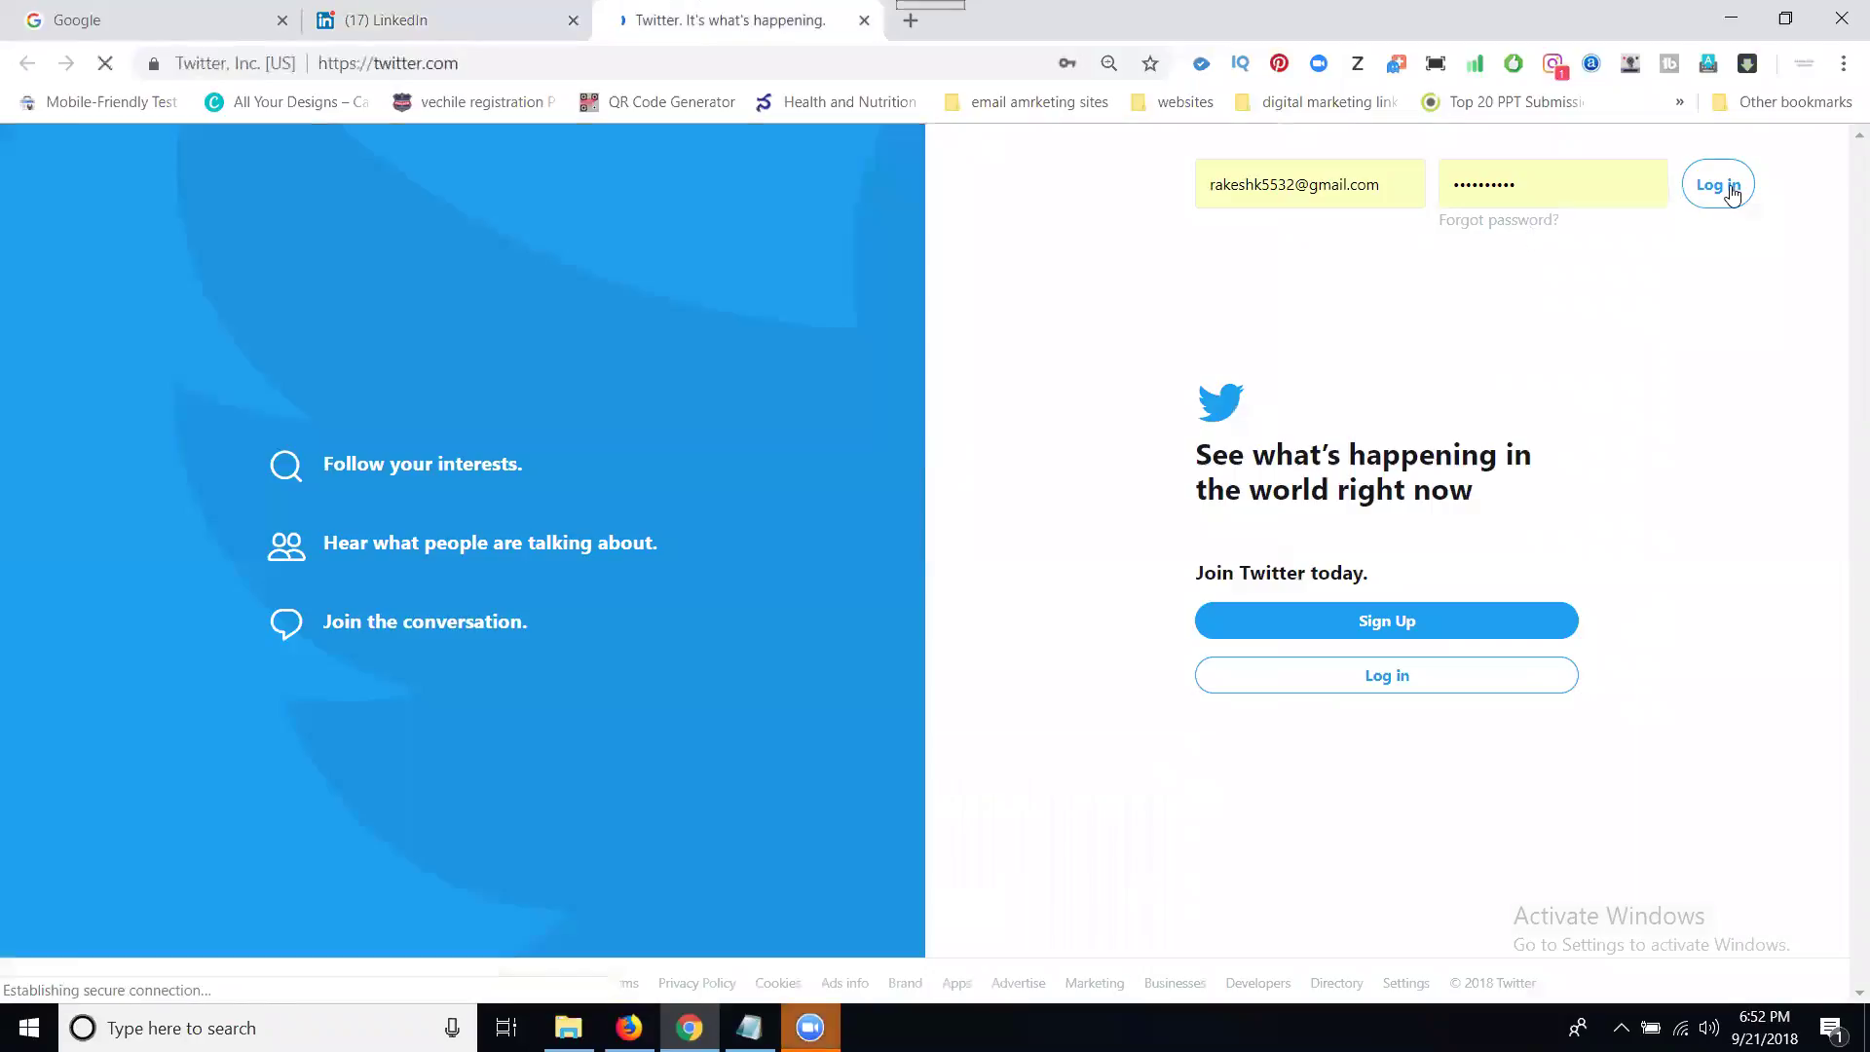
Log in to Twitter and scroll the profile's tweets to the cross-posted LinkedIn post.
{"action": "left_click", "coordinate": [1718, 185]}
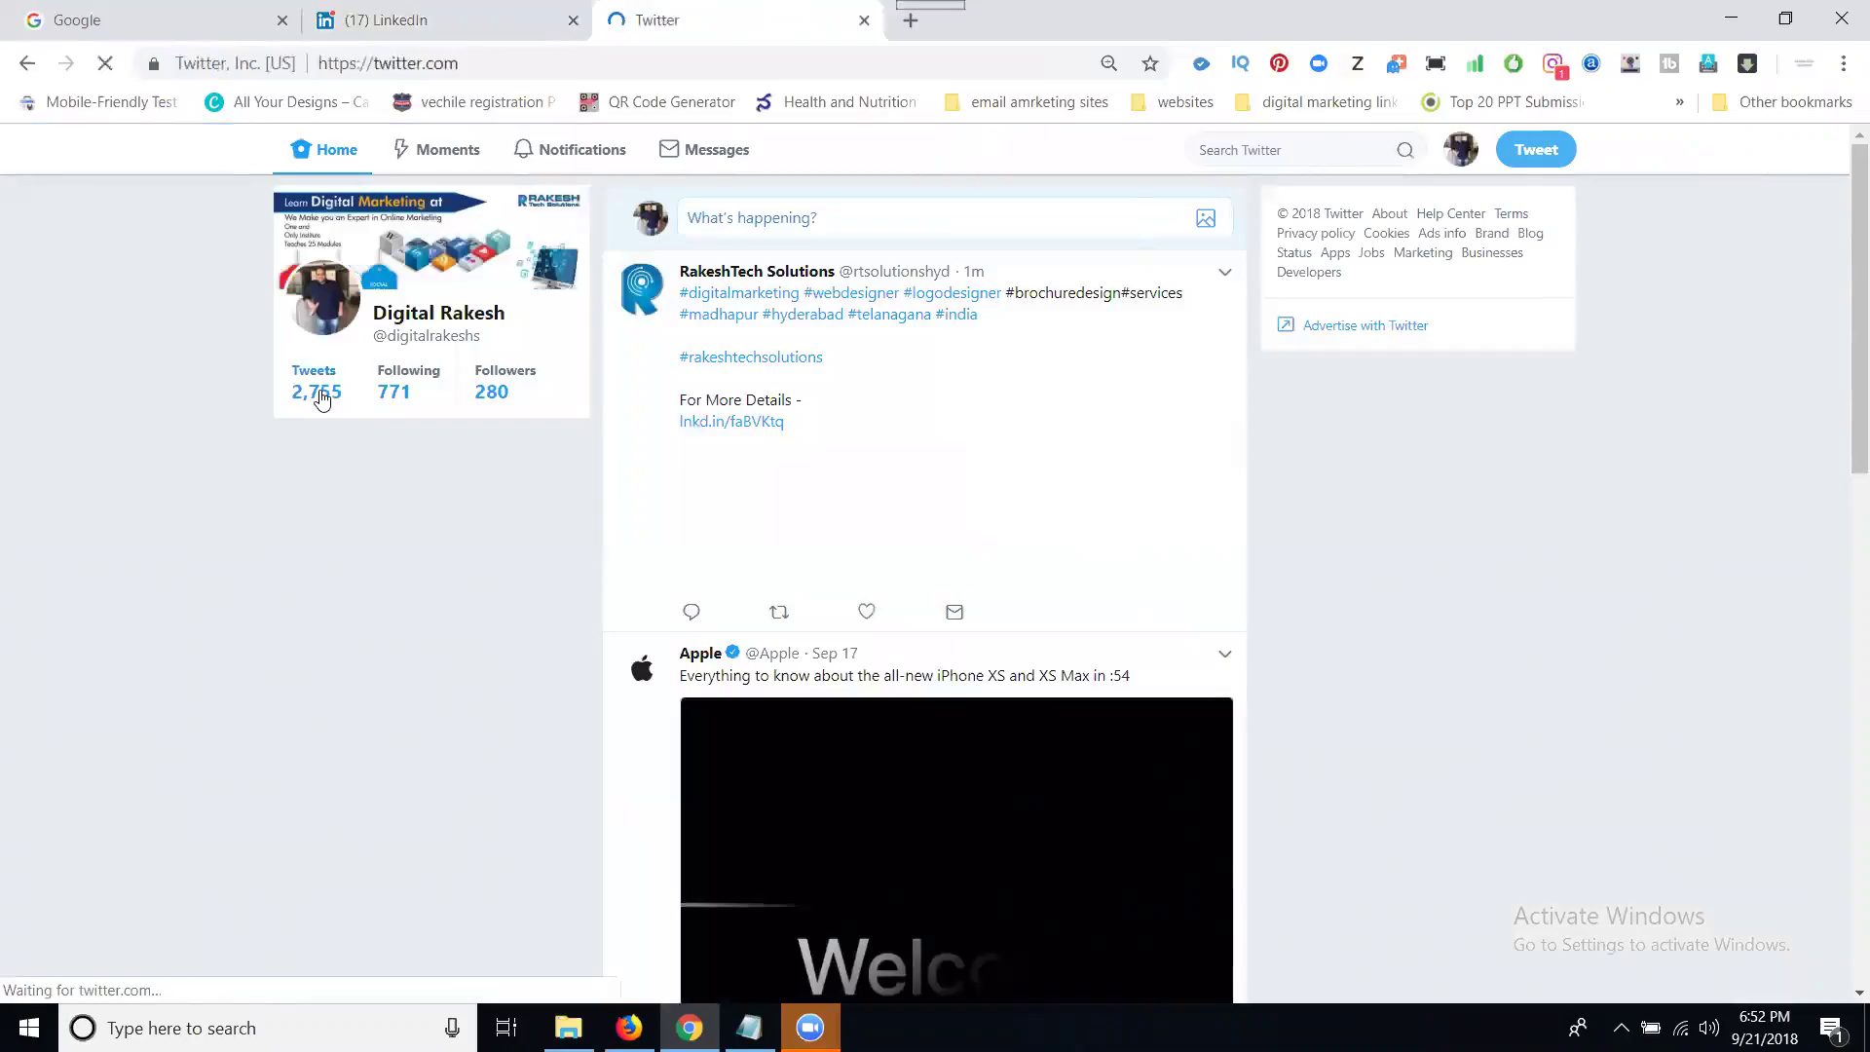
{"action": "left_click", "coordinate": [321, 399]}
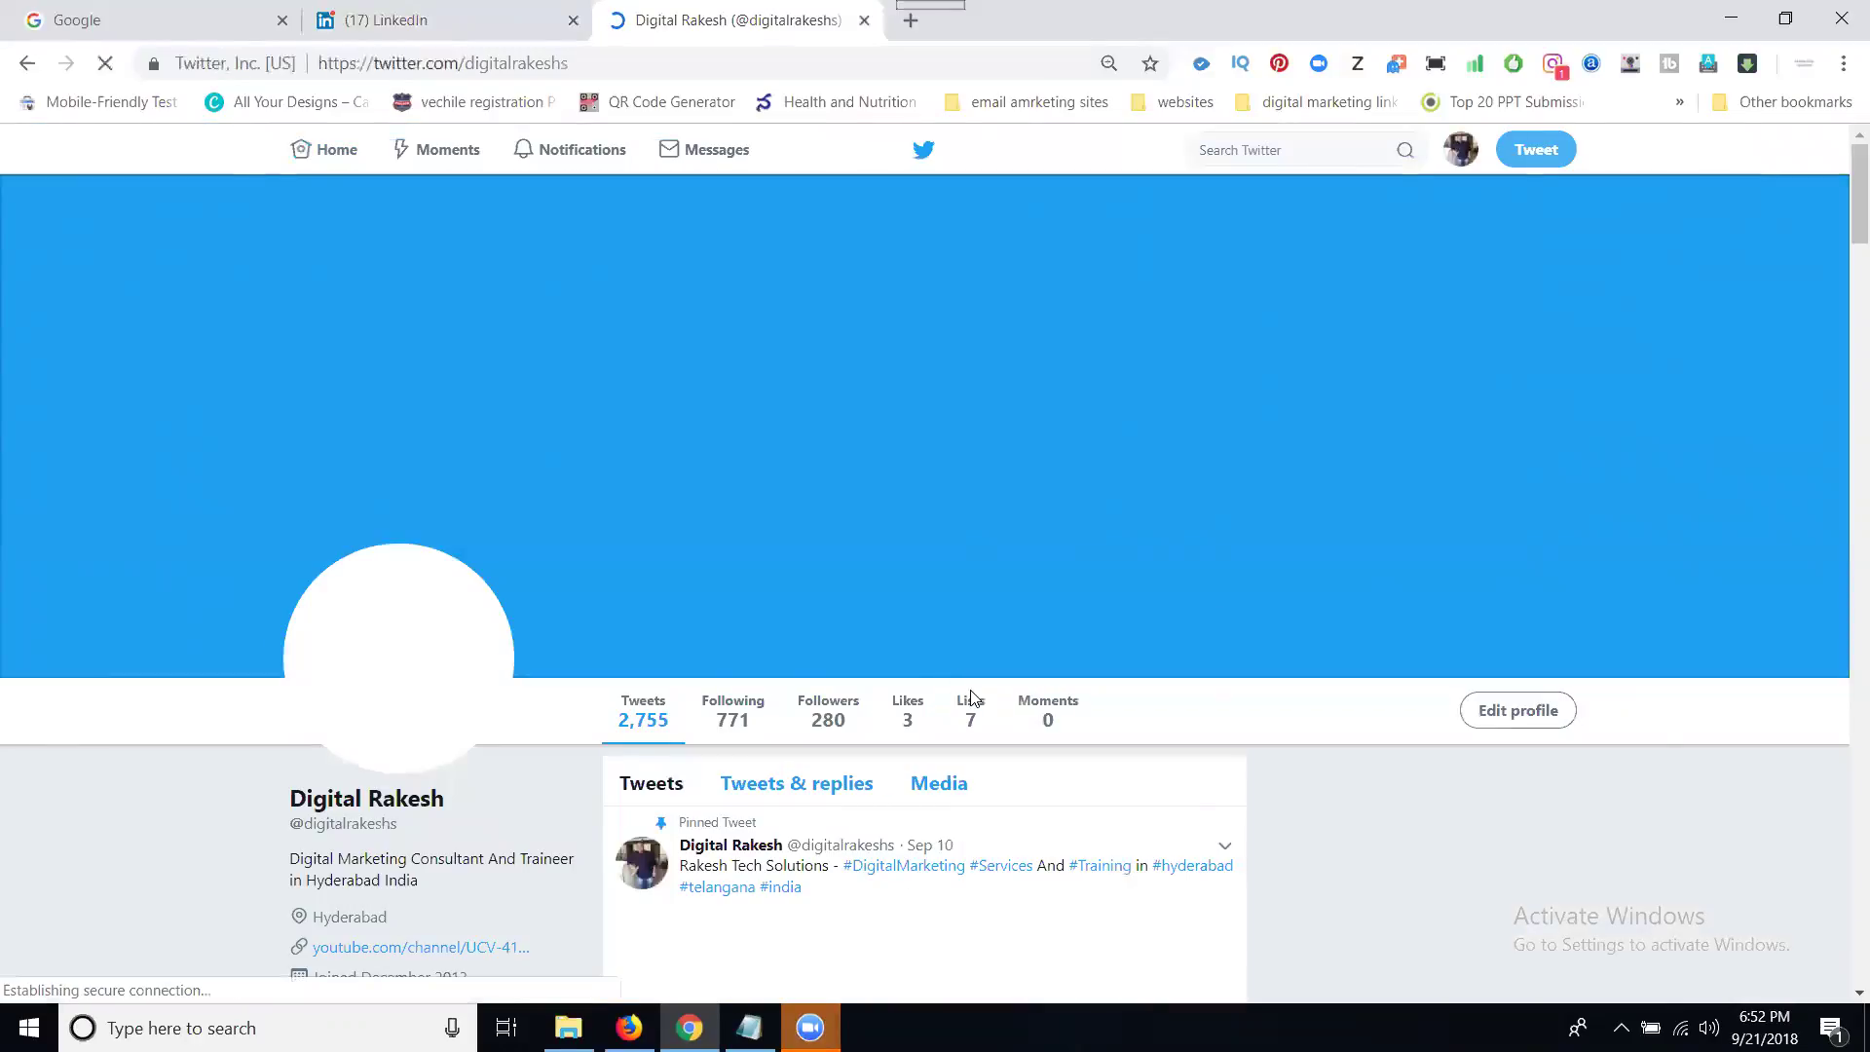
{"action": "scroll", "coordinate": [971, 698], "scroll_direction": "down", "scroll_amount": 10}
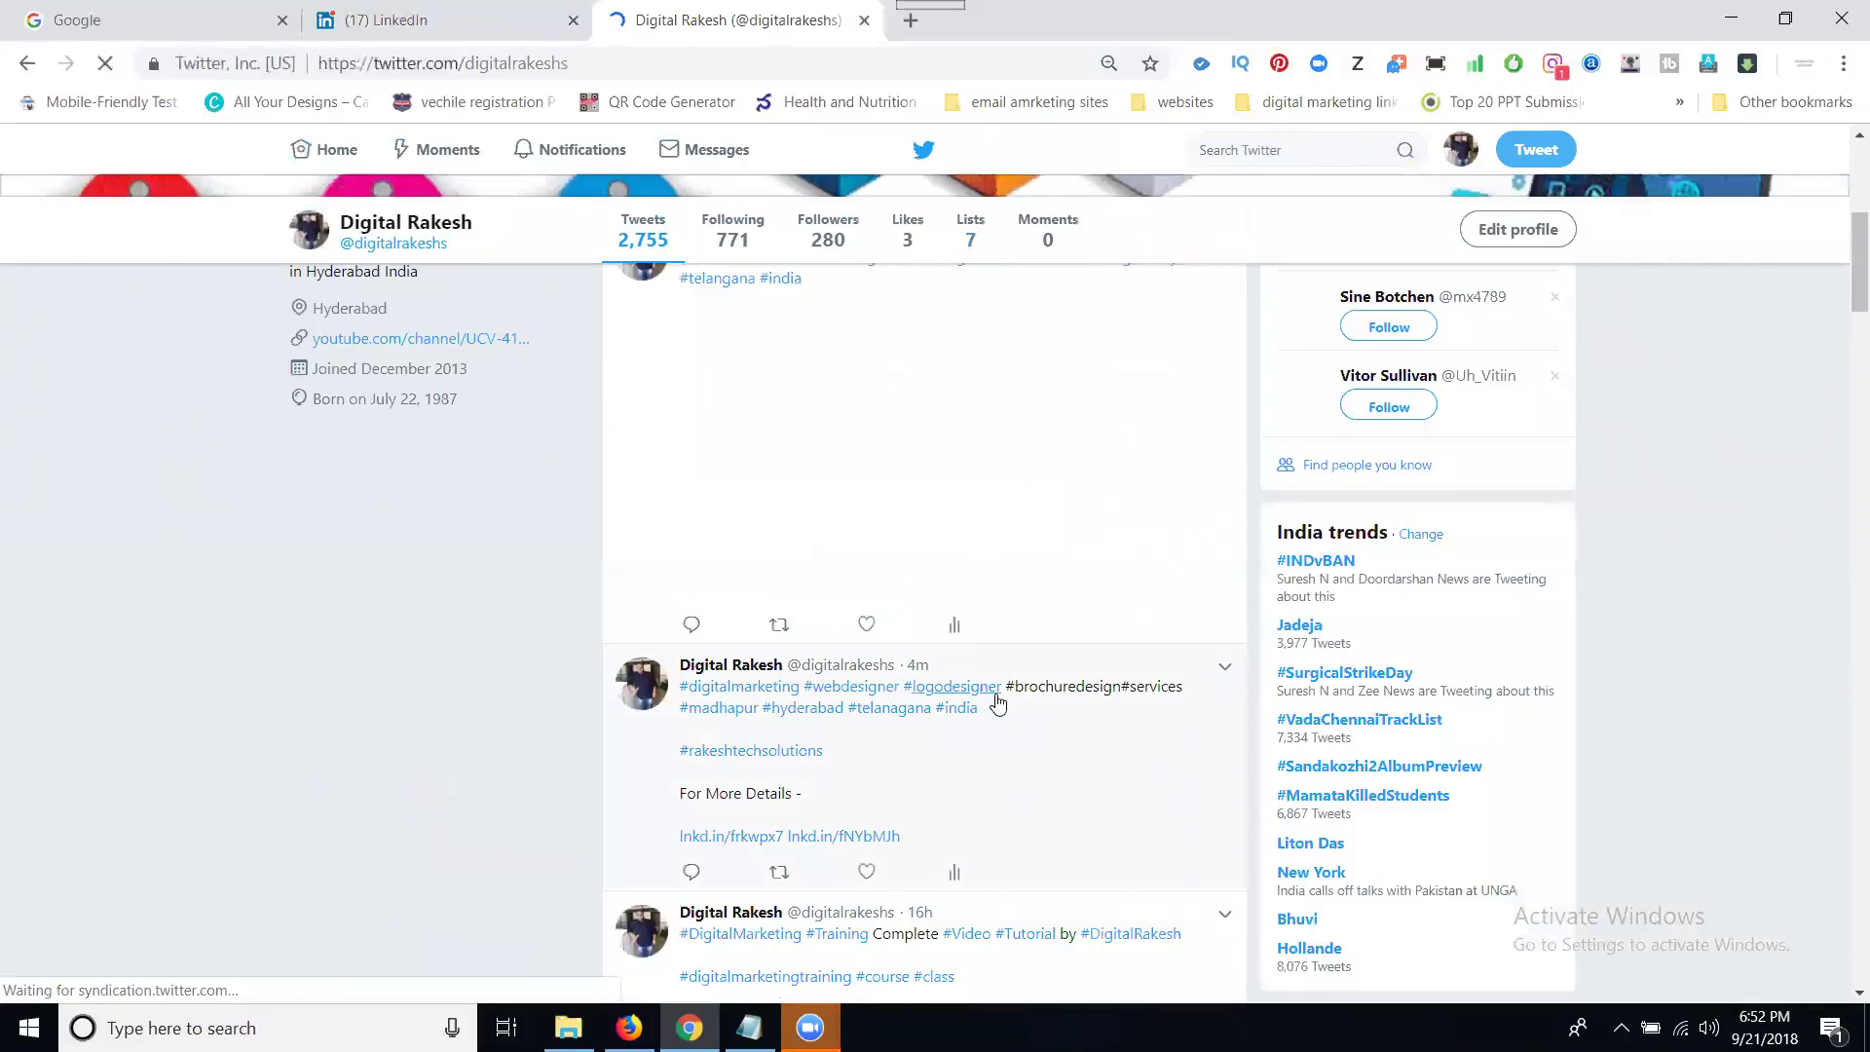
{"action": "scroll", "coordinate": [1649, 131], "scroll_direction": "down", "scroll_amount": 2}
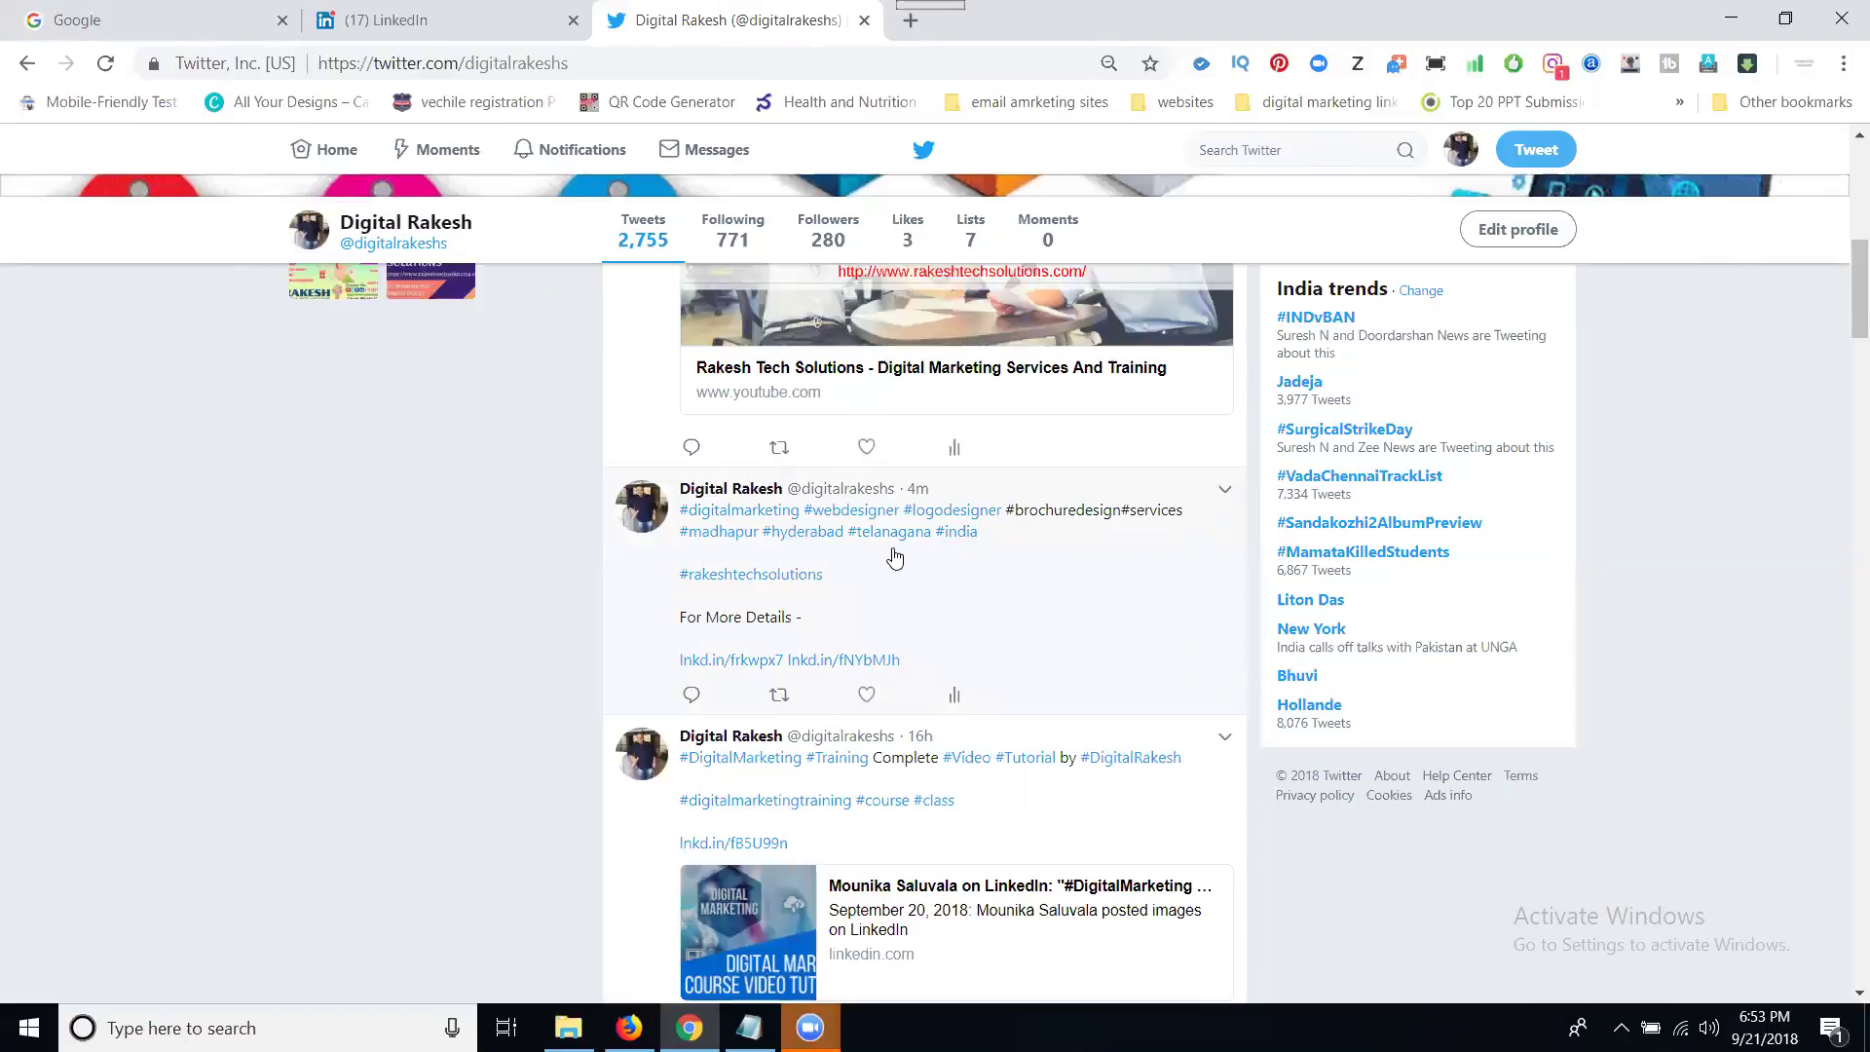
Switch to the LinkedIn tab and scroll to the top of the new hashtag image post.
{"action": "left_click", "coordinate": [414, 21]}
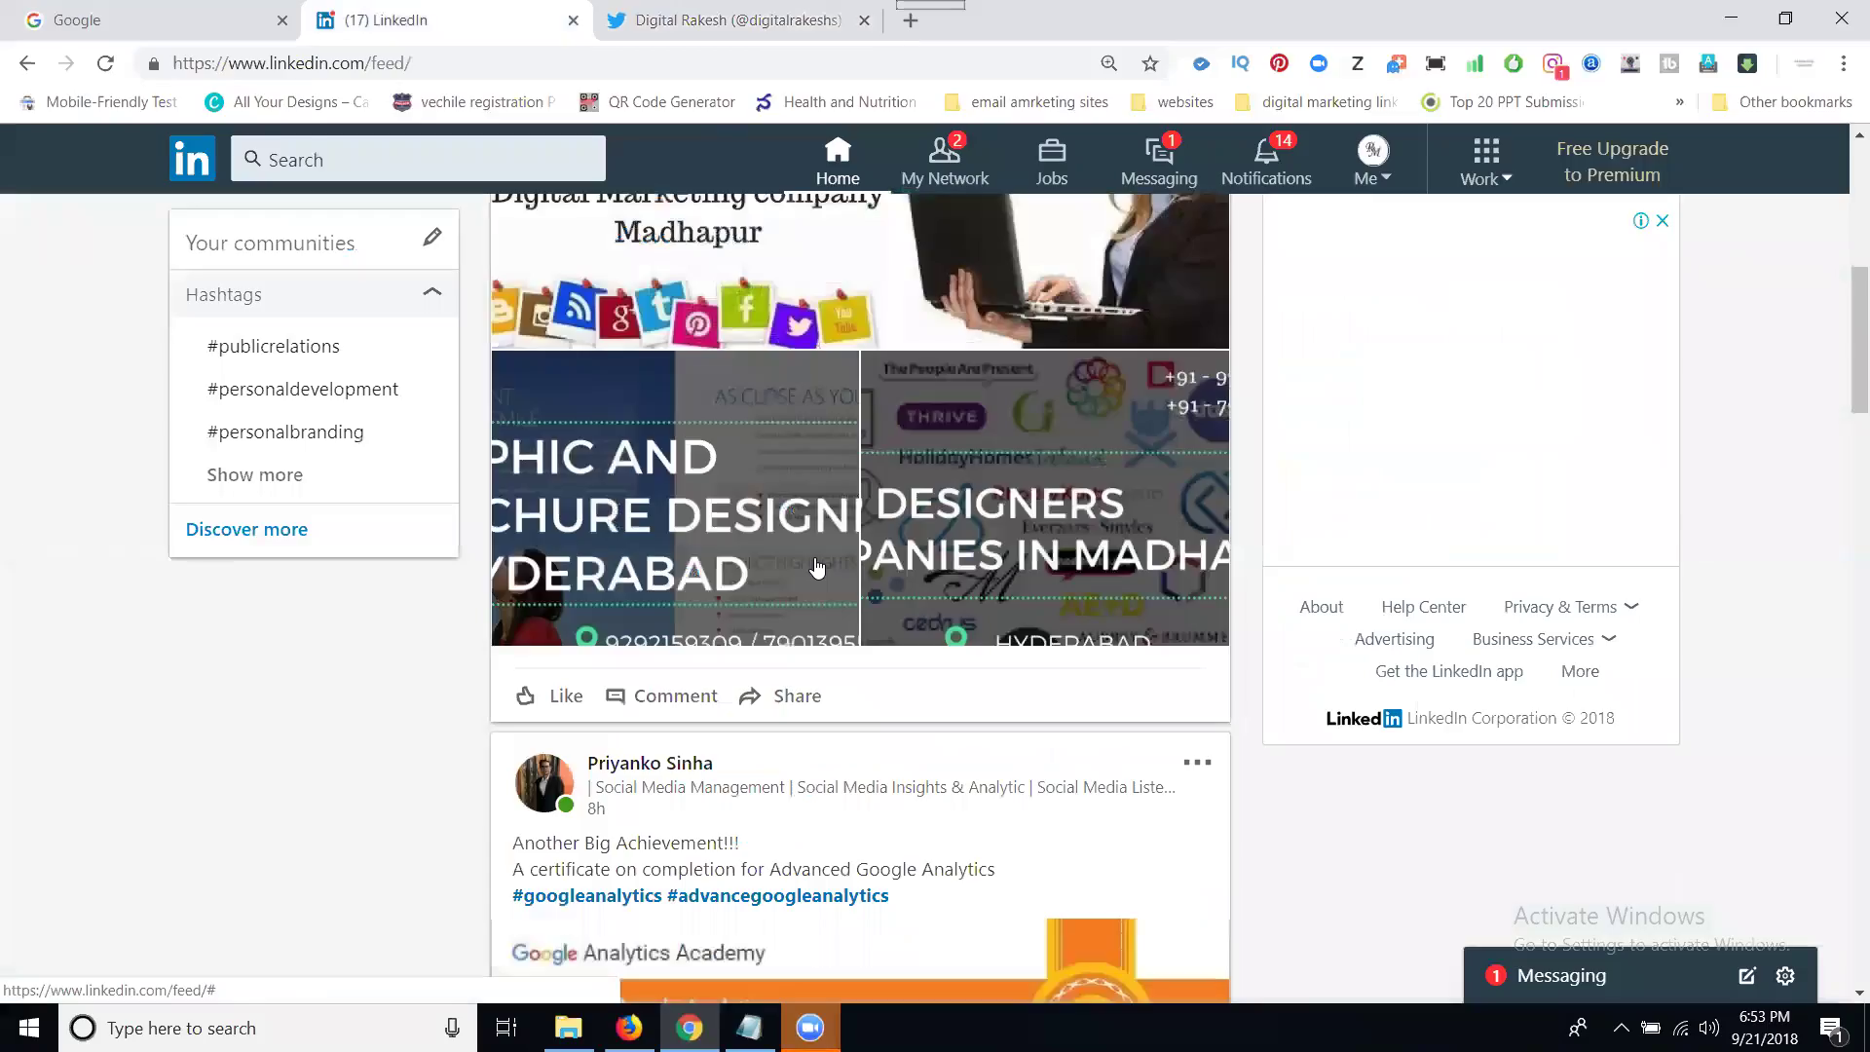
{"action": "scroll", "coordinate": [816, 567], "scroll_direction": "up", "scroll_amount": 4}
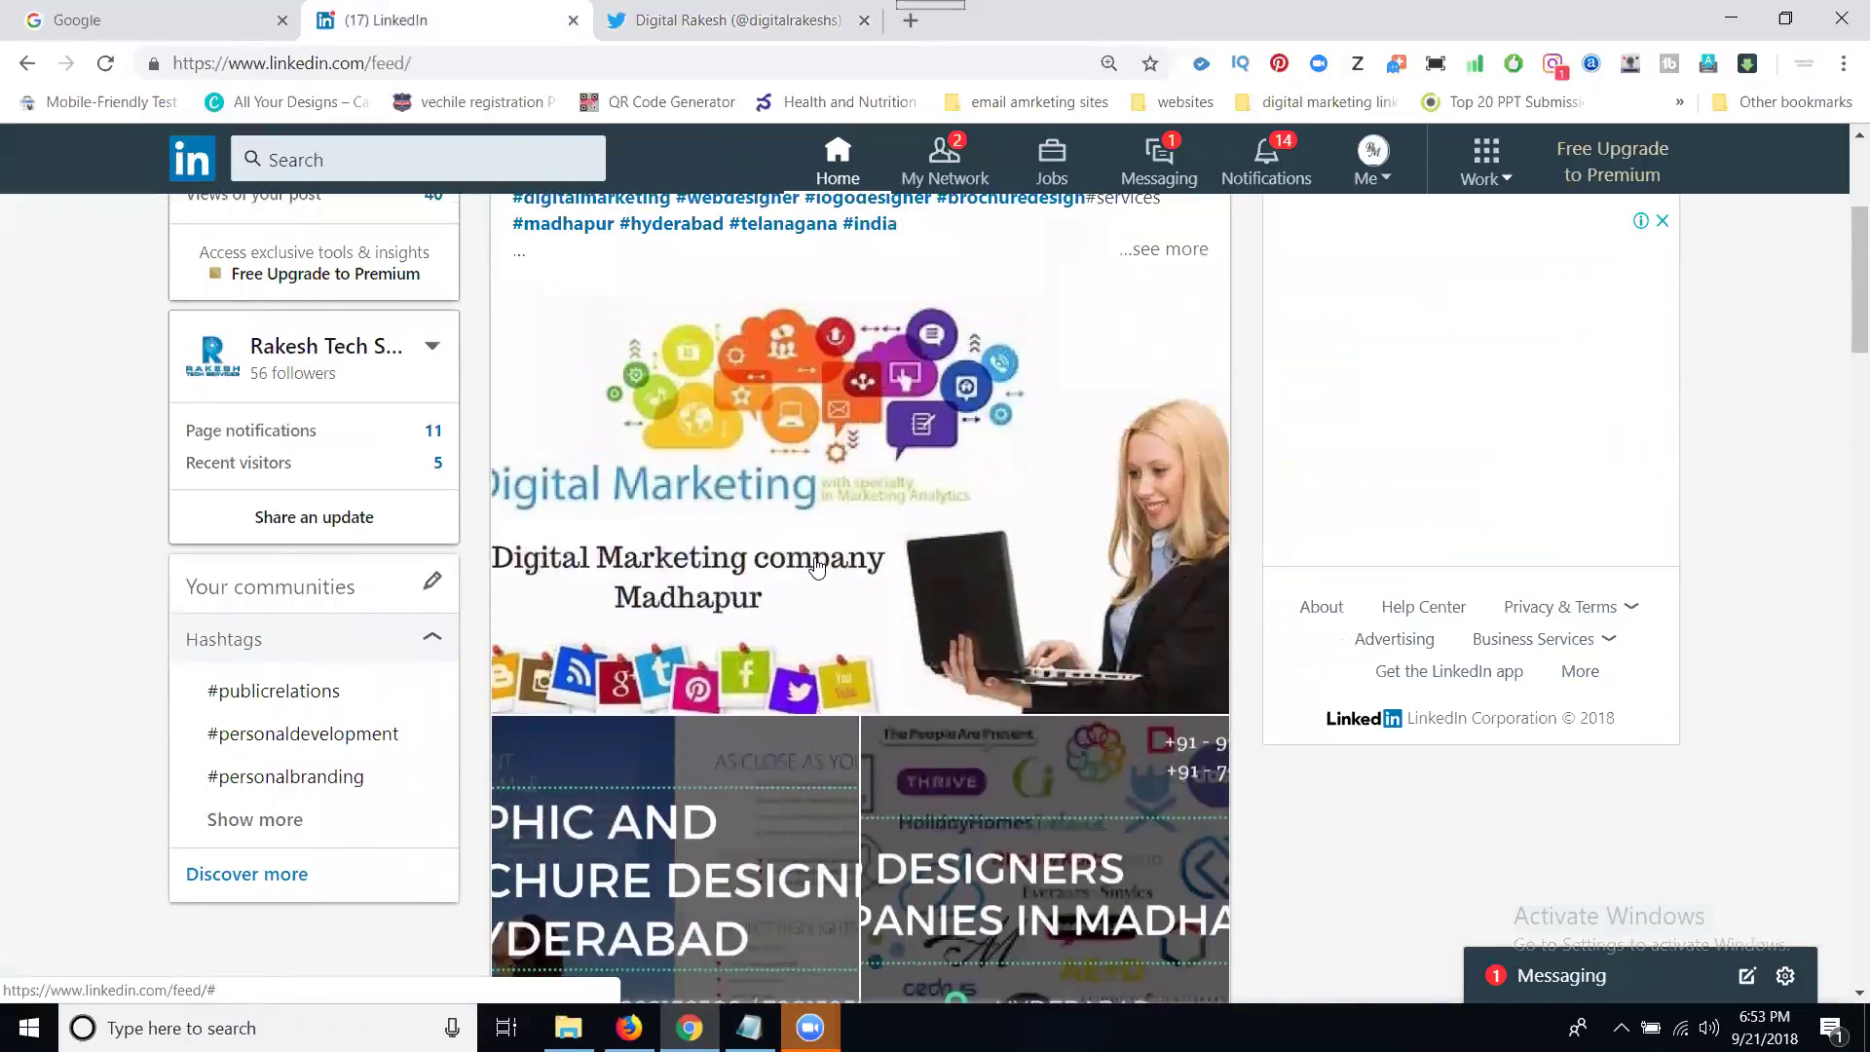
{"action": "scroll", "coordinate": [819, 589], "scroll_direction": "up", "scroll_amount": 4}
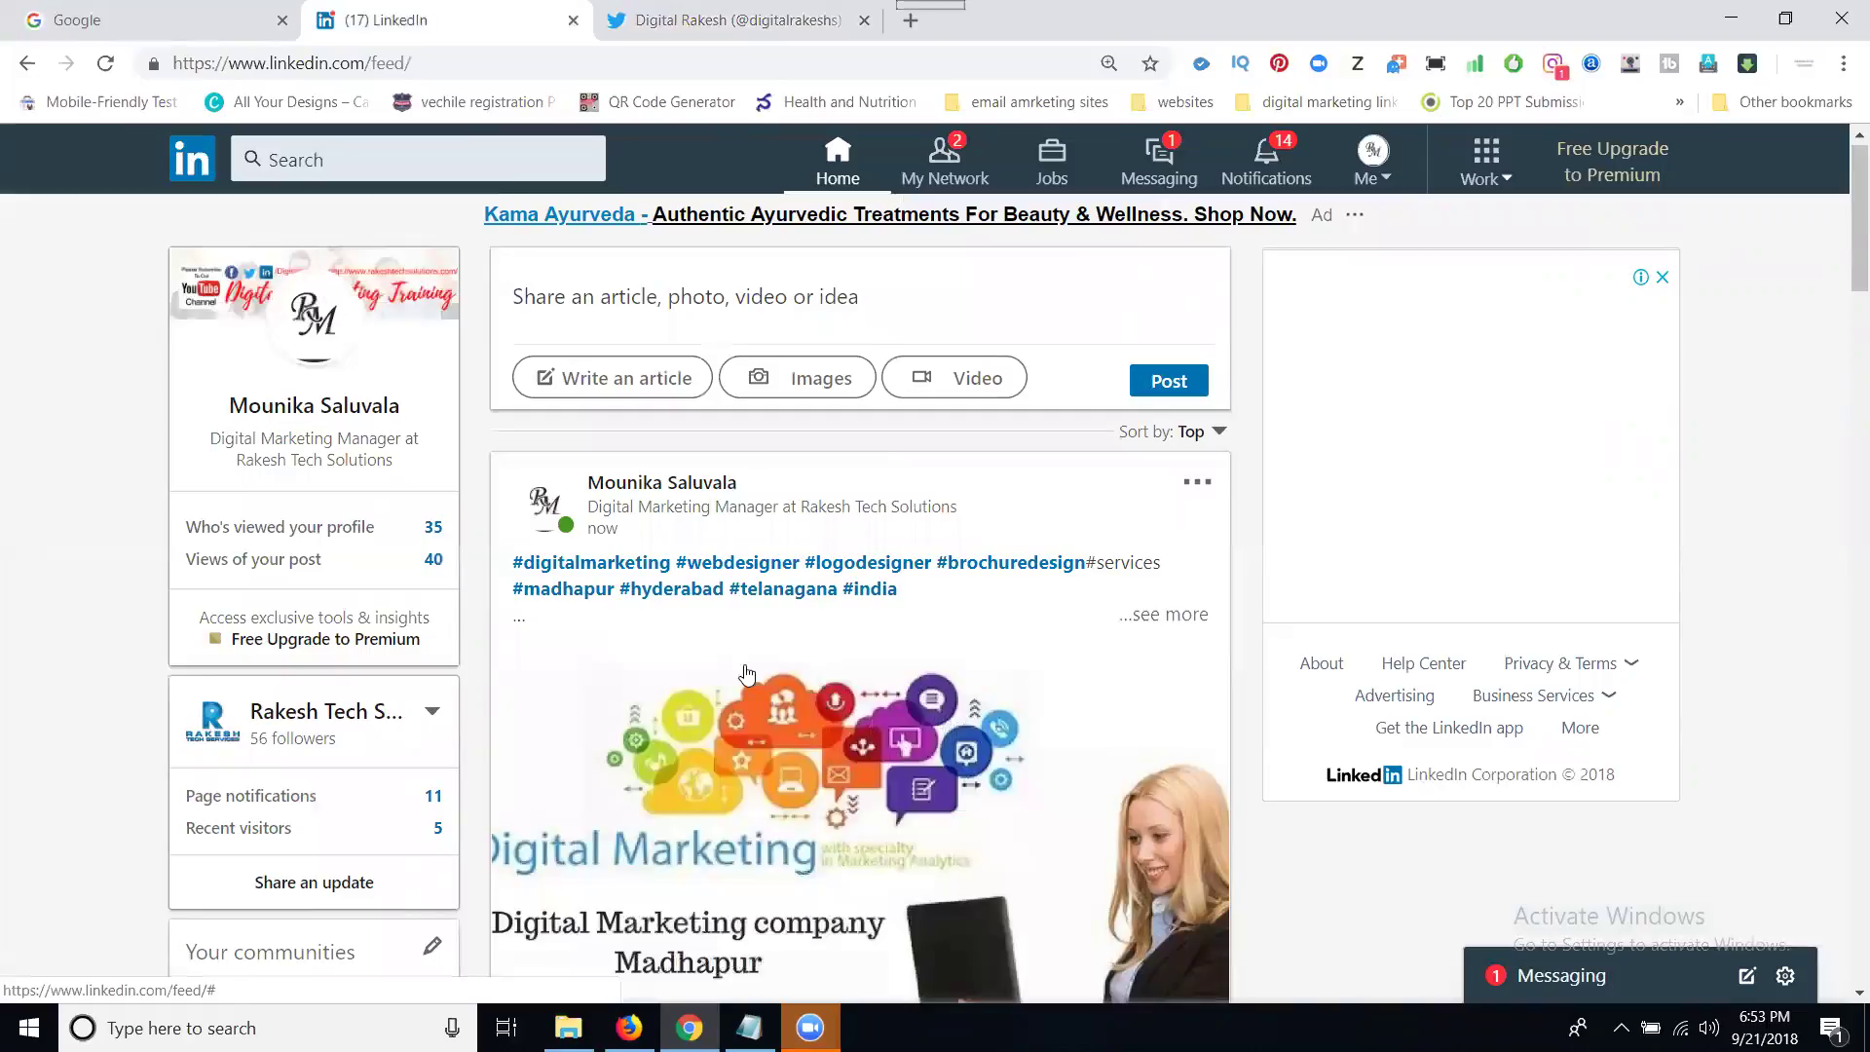
{"action": "scroll", "coordinate": [614, 601], "scroll_direction": "down", "scroll_amount": 3}
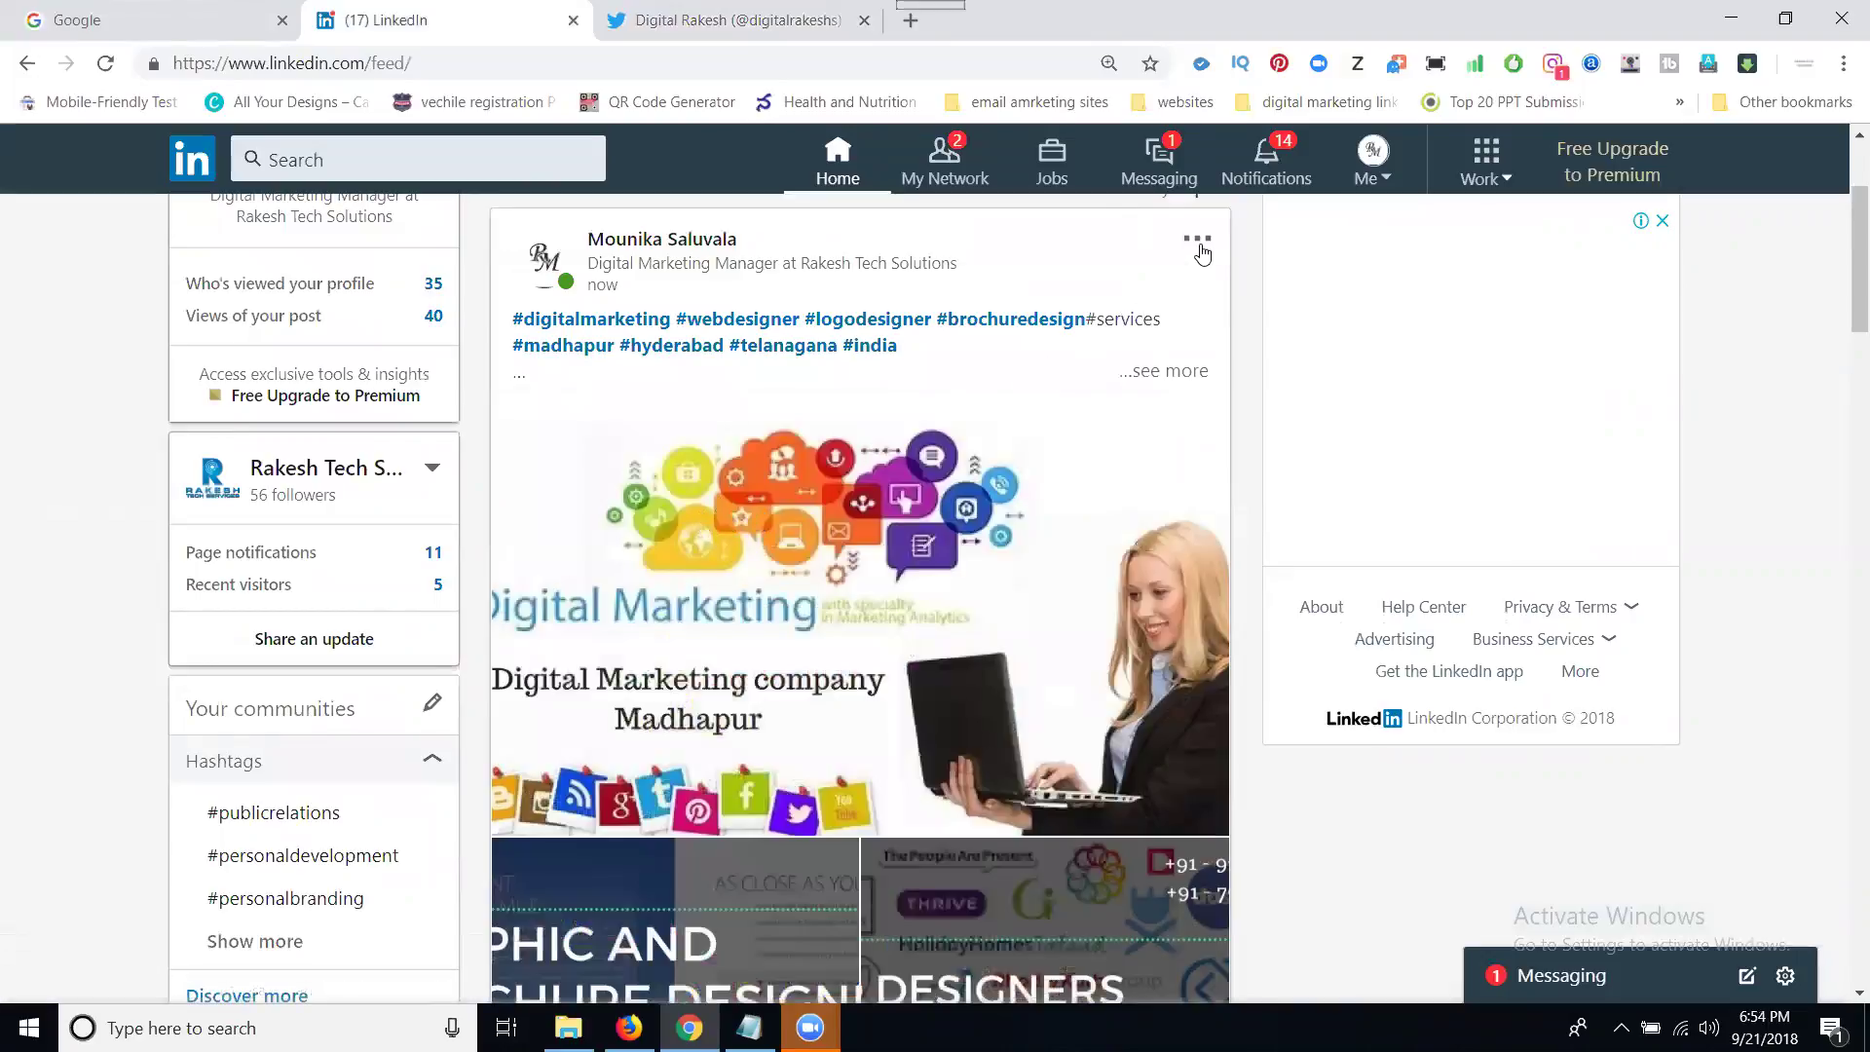
Copy the new post's link and launch Word with the winword command from the Run prompt.
{"action": "left_click", "coordinate": [1198, 249]}
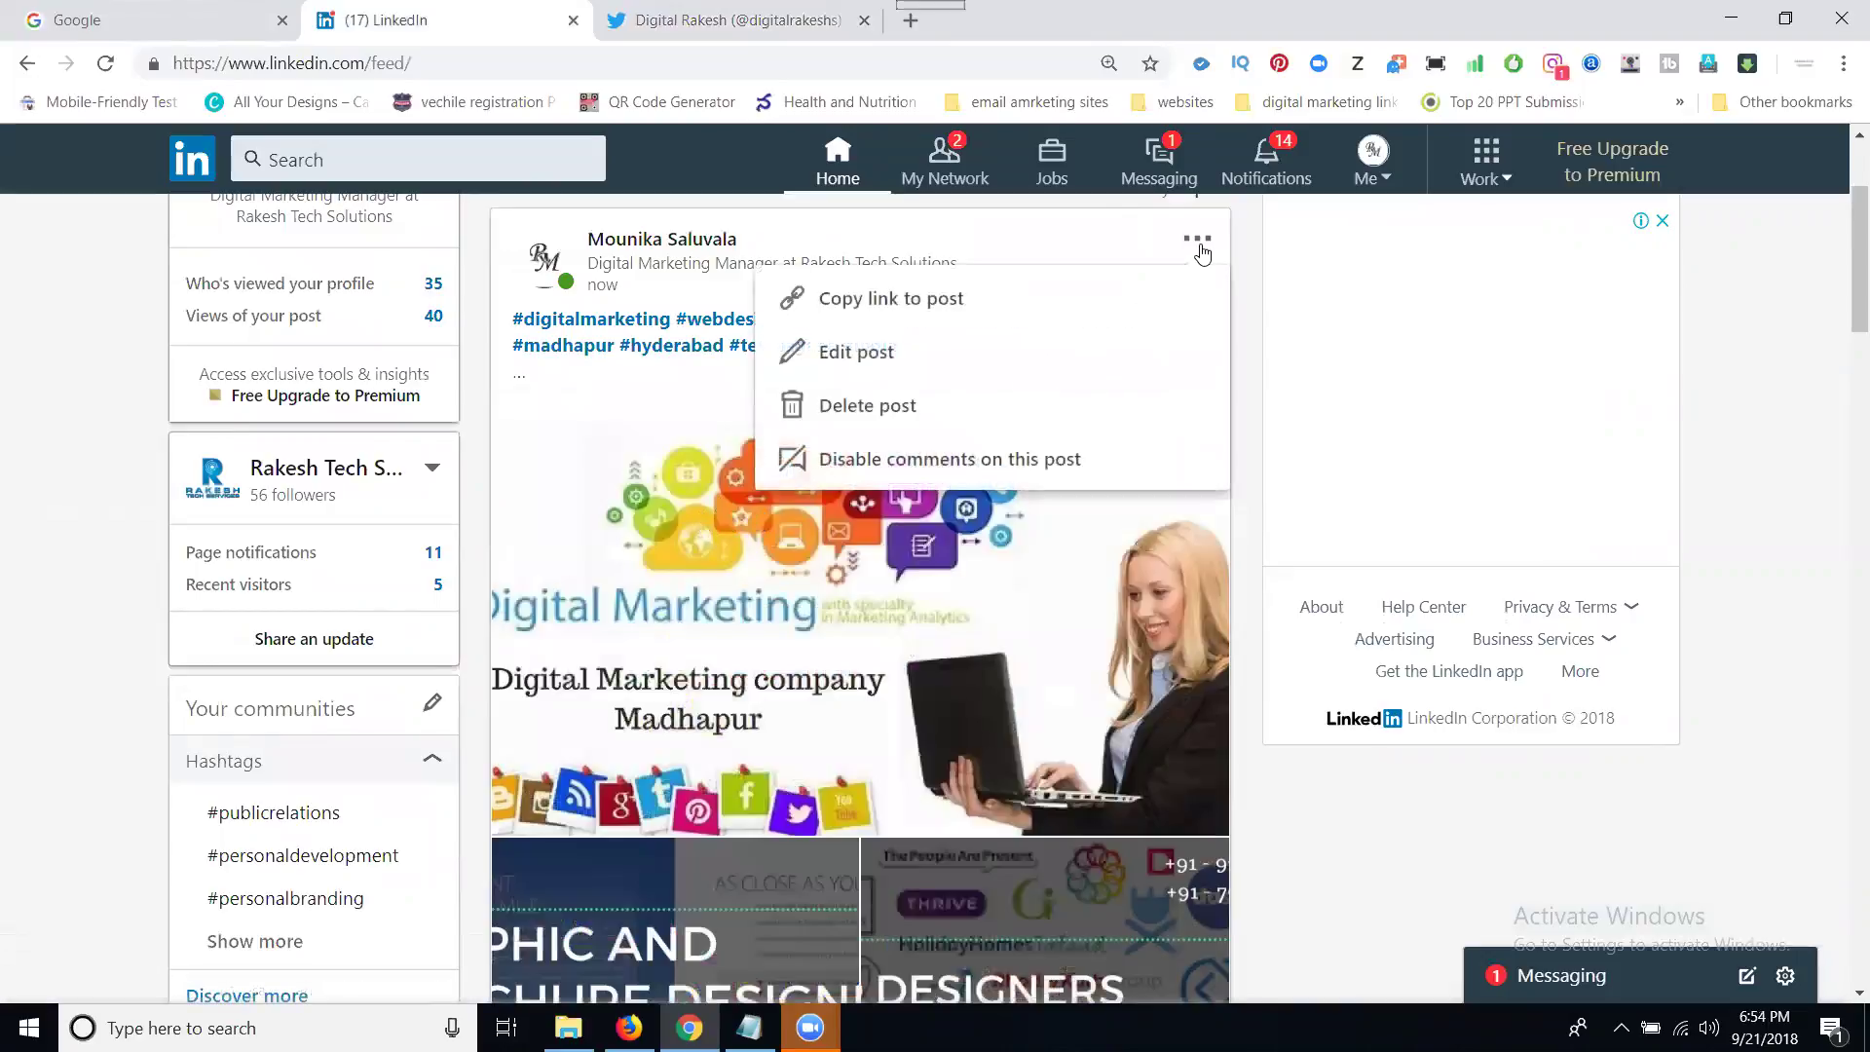
{"action": "left_click", "coordinate": [932, 312]}
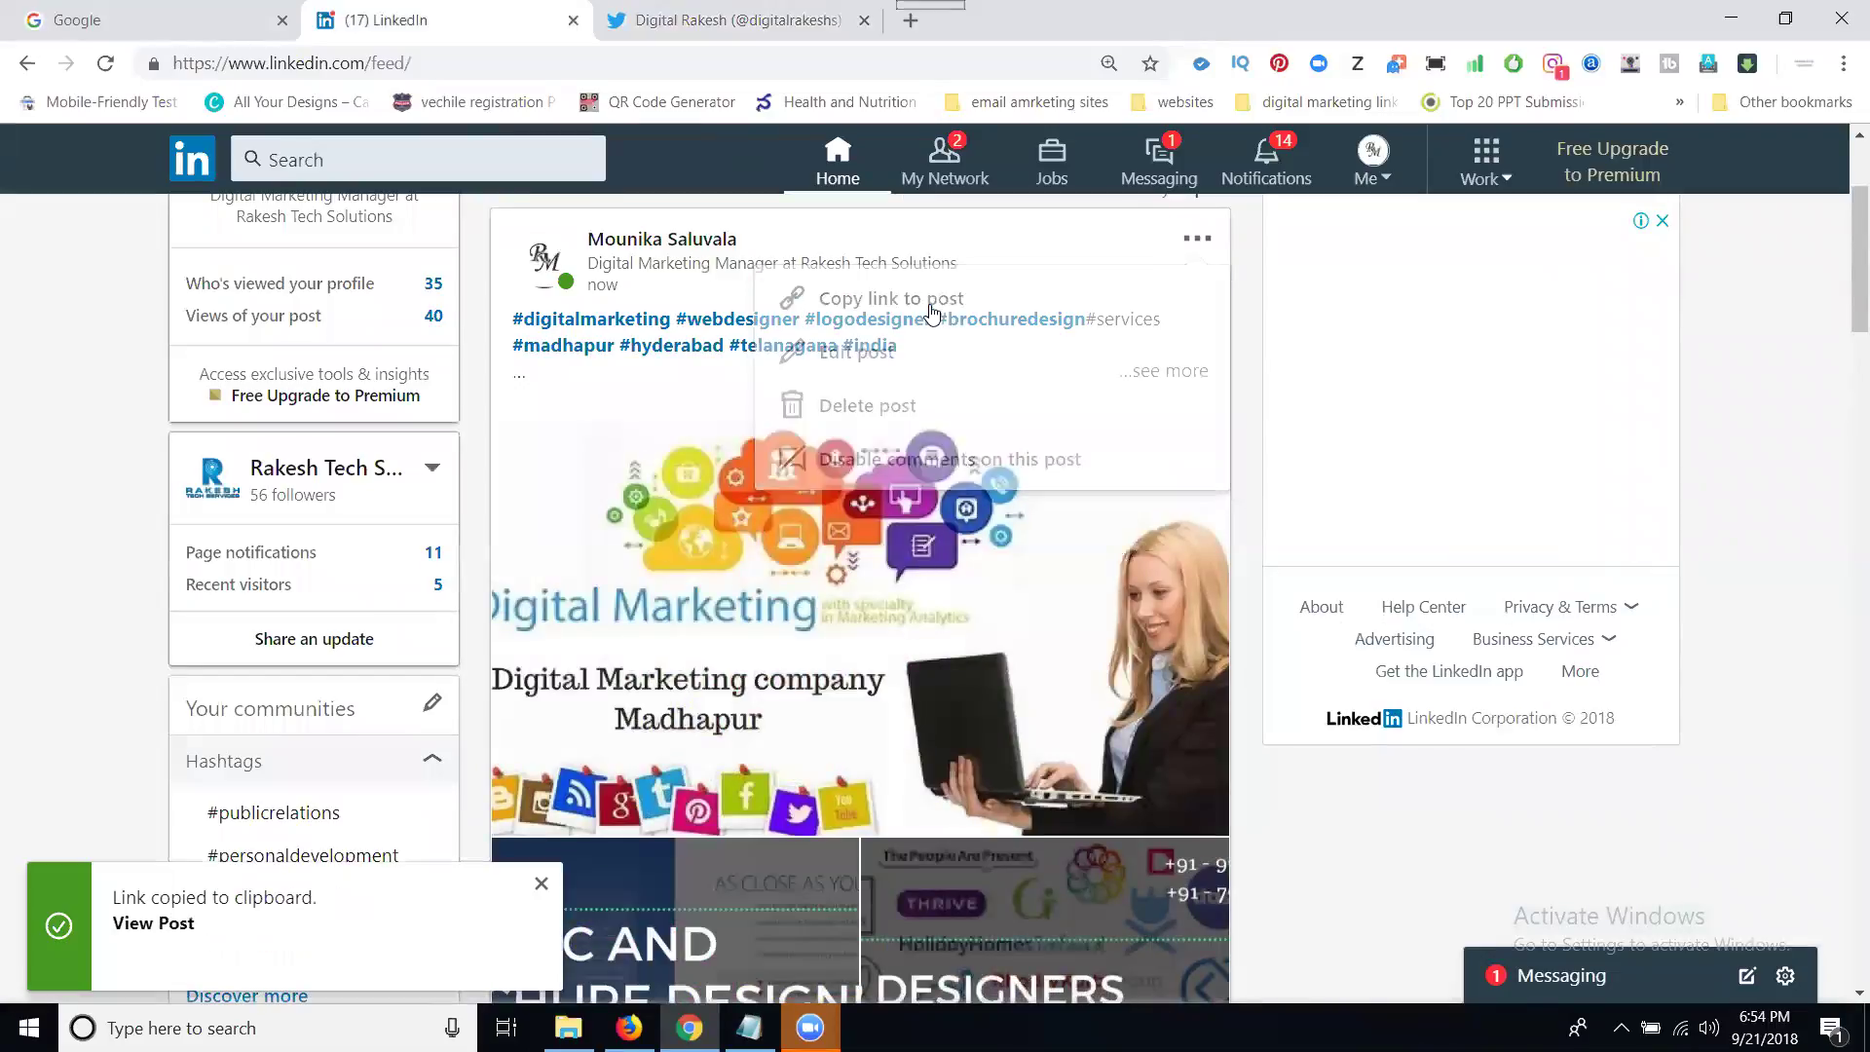
{"action": "key", "text": "super+r"}
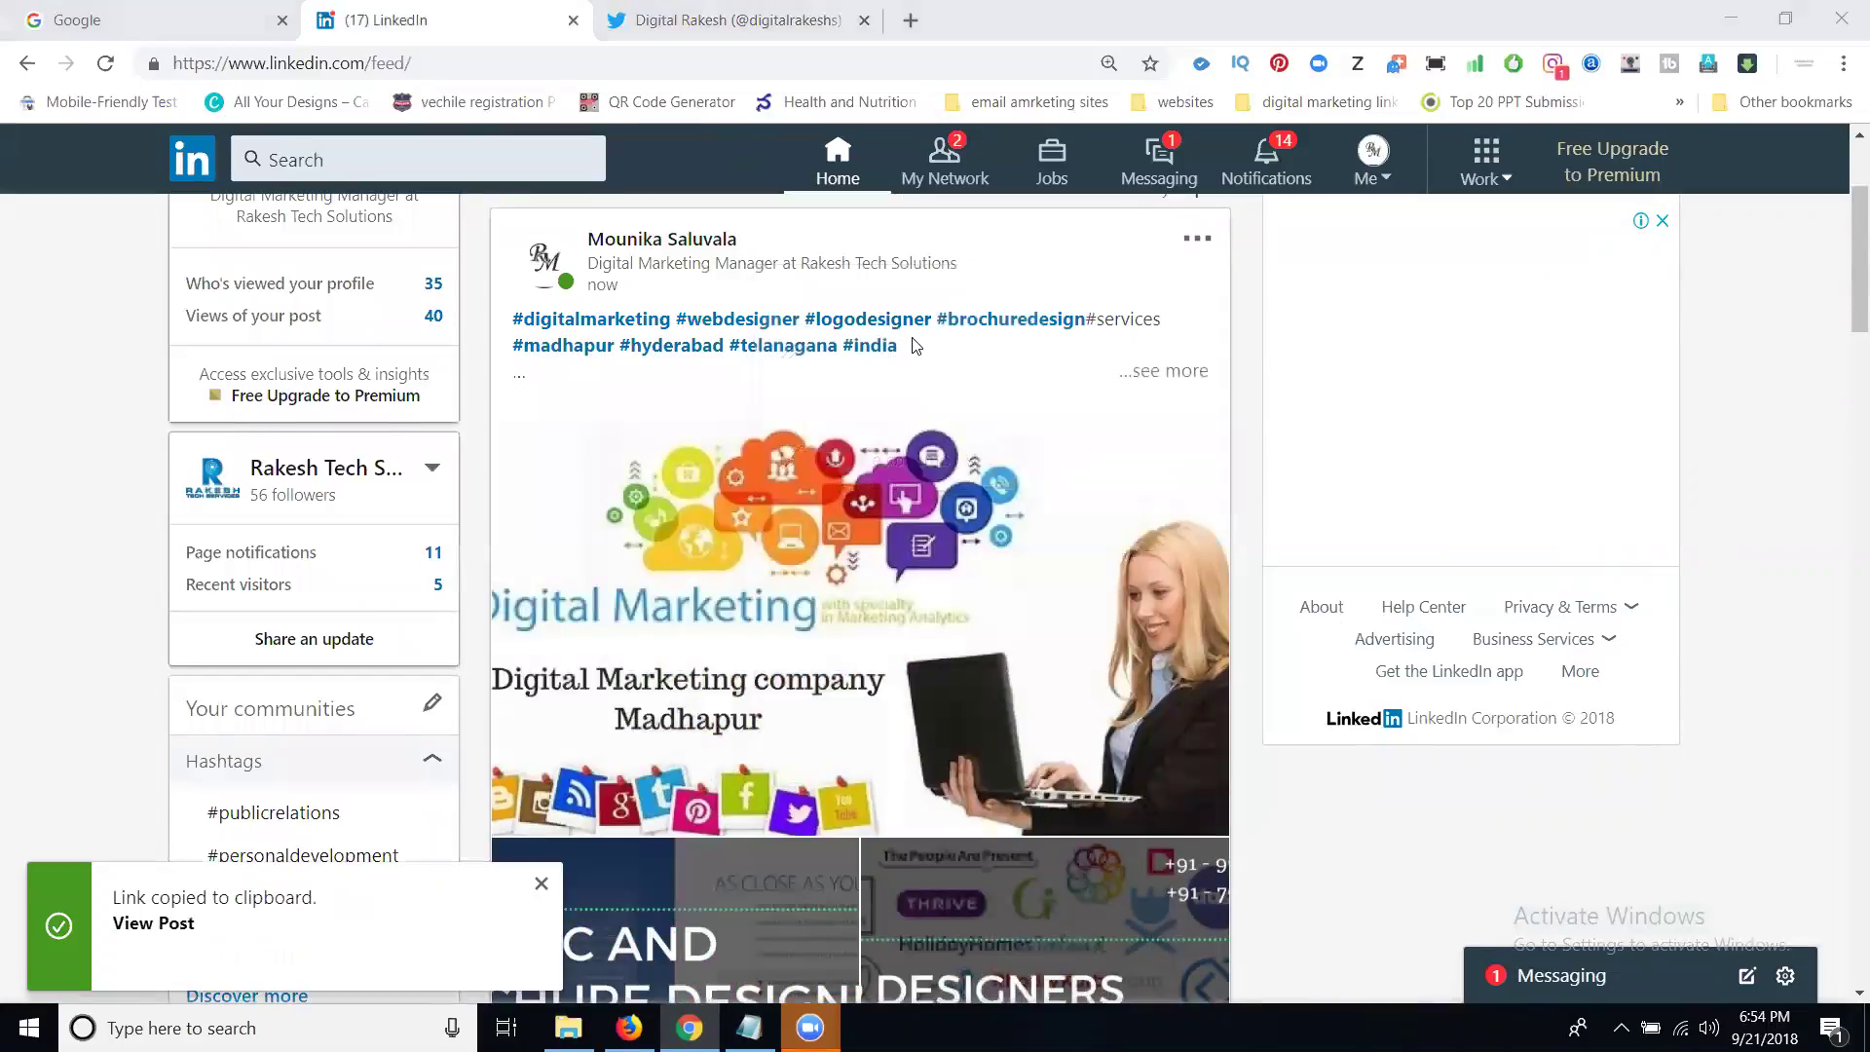
{"action": "key", "text": "Down"}
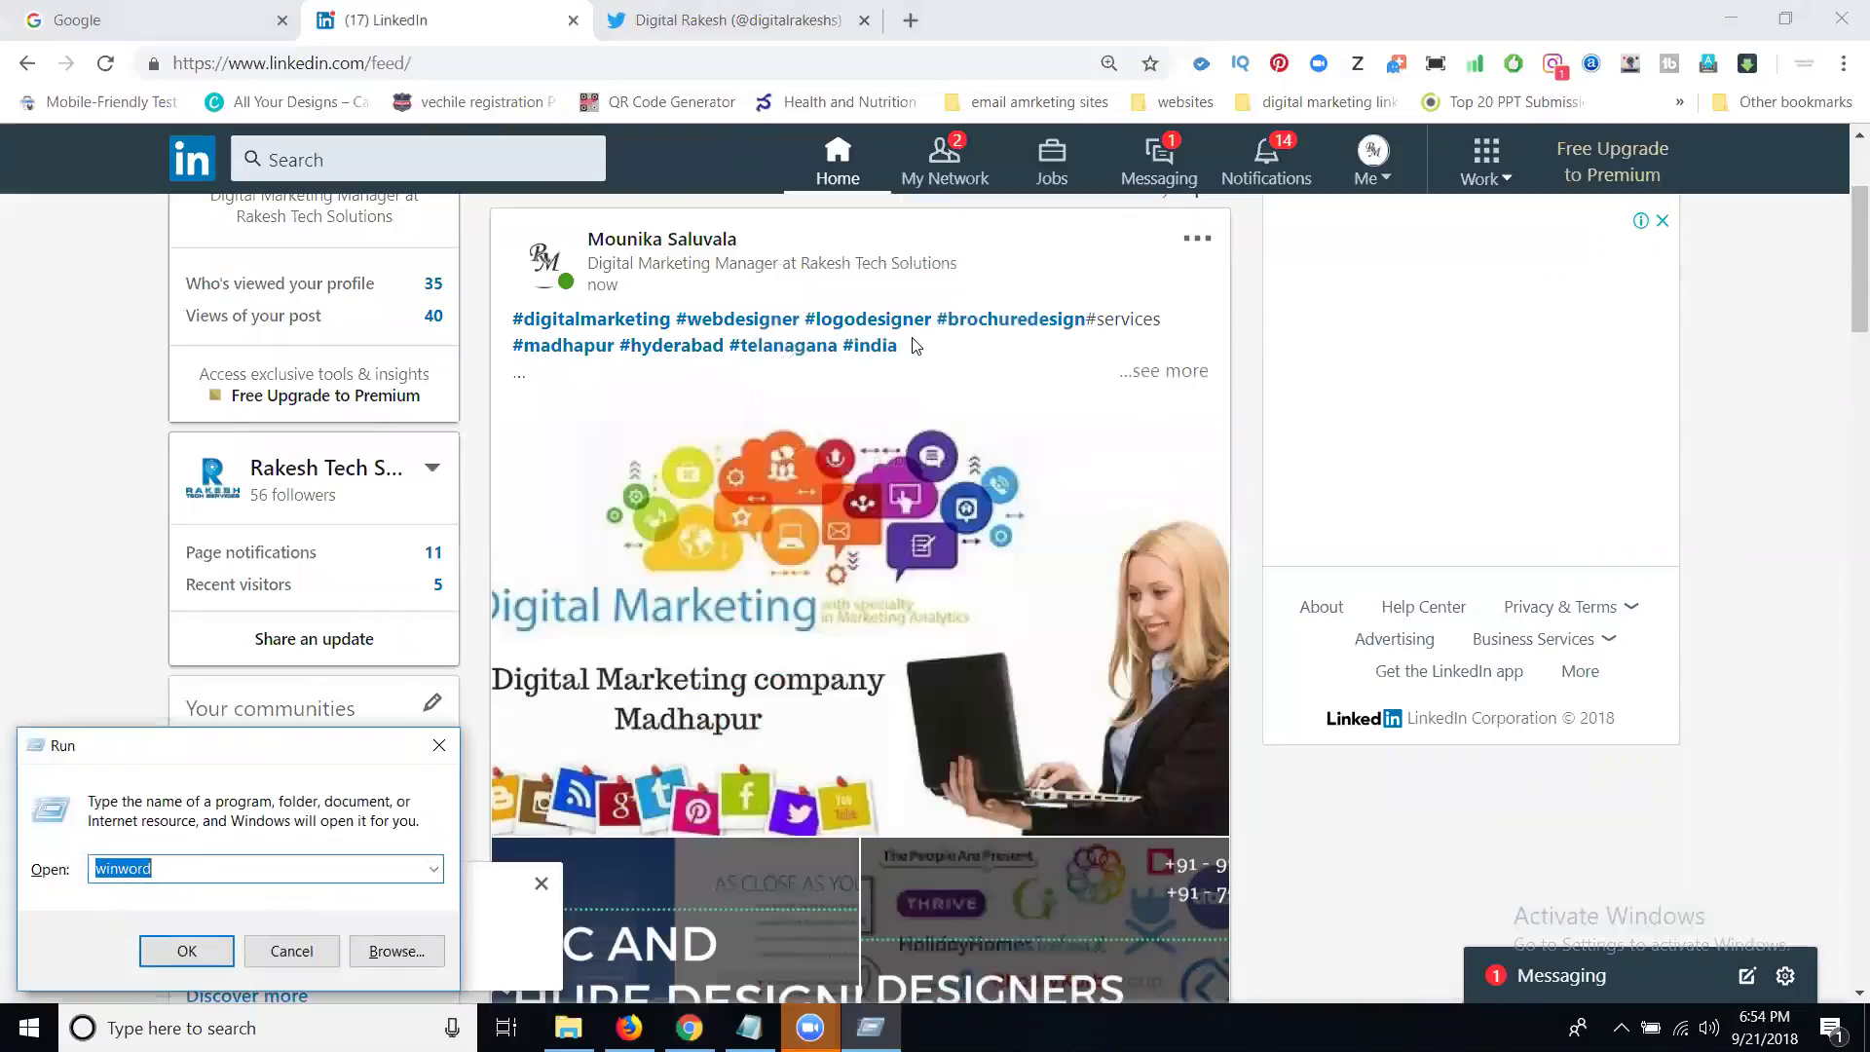
{"action": "key", "text": "Down"}
{"action": "key", "text": "Up"}
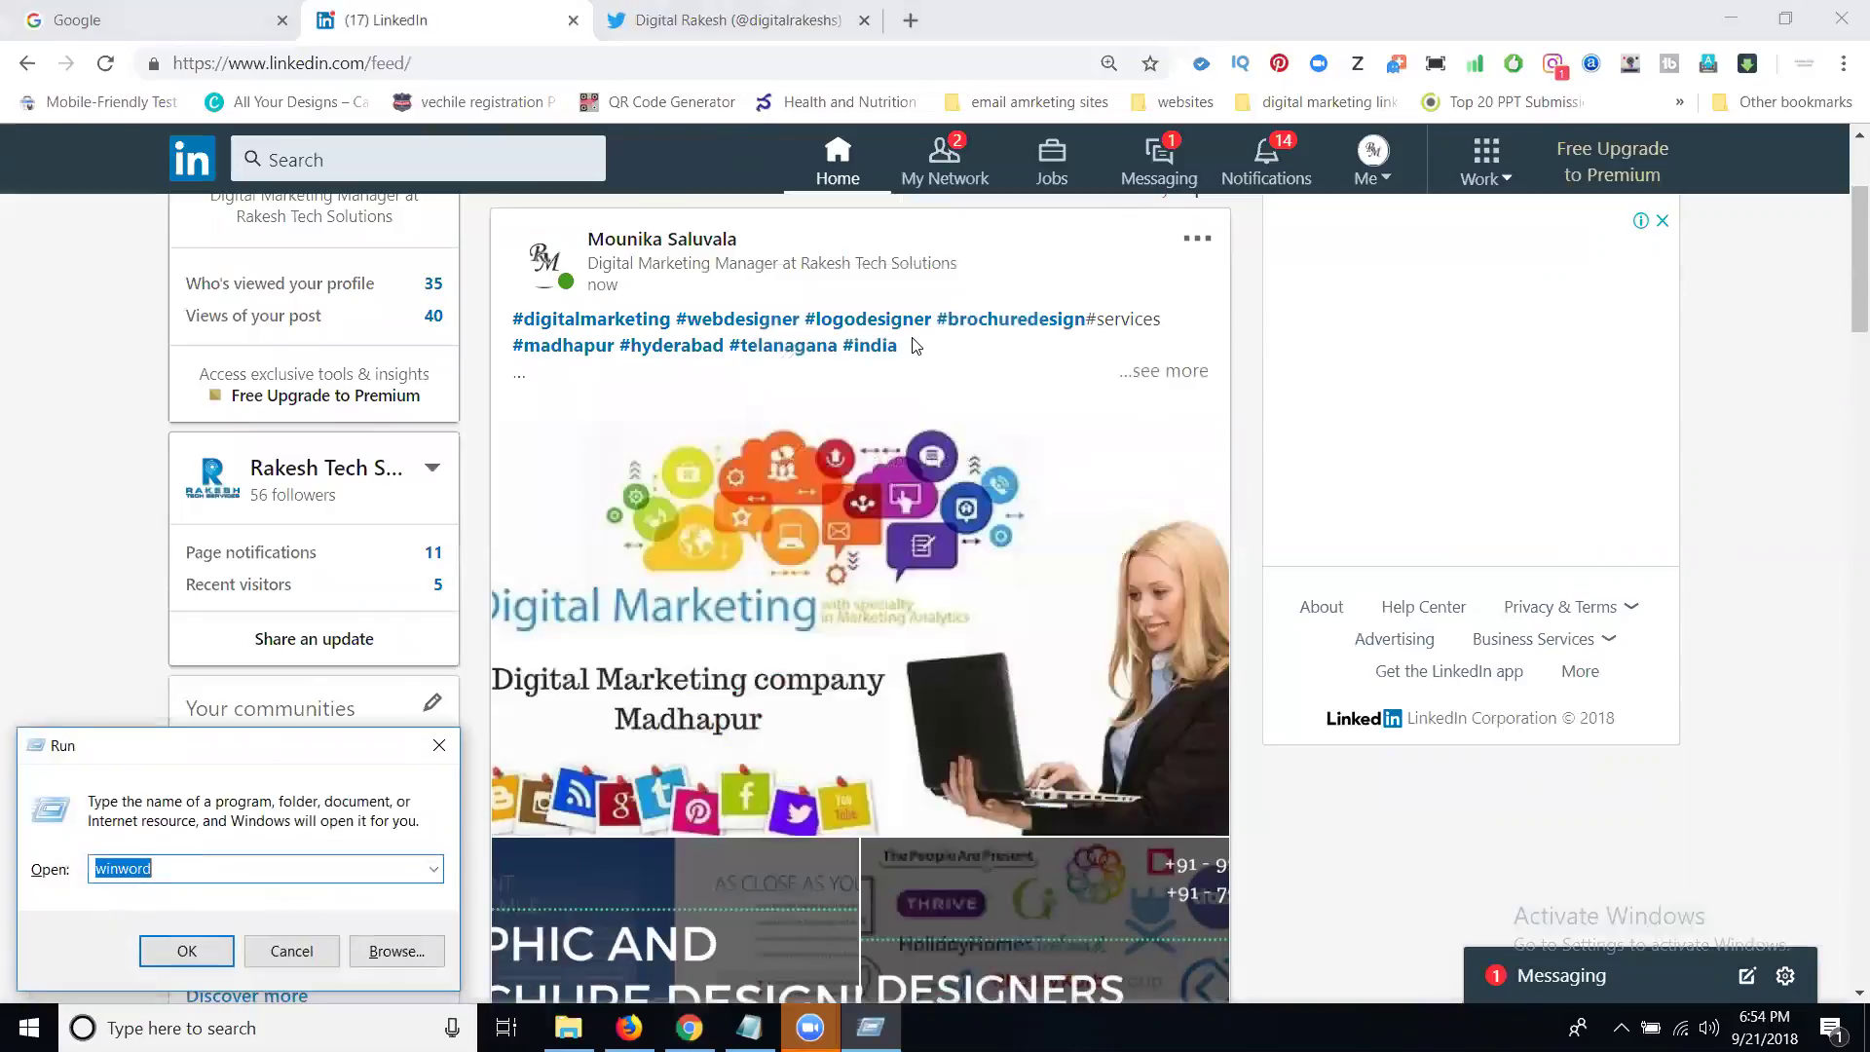
{"action": "key", "text": "Return"}
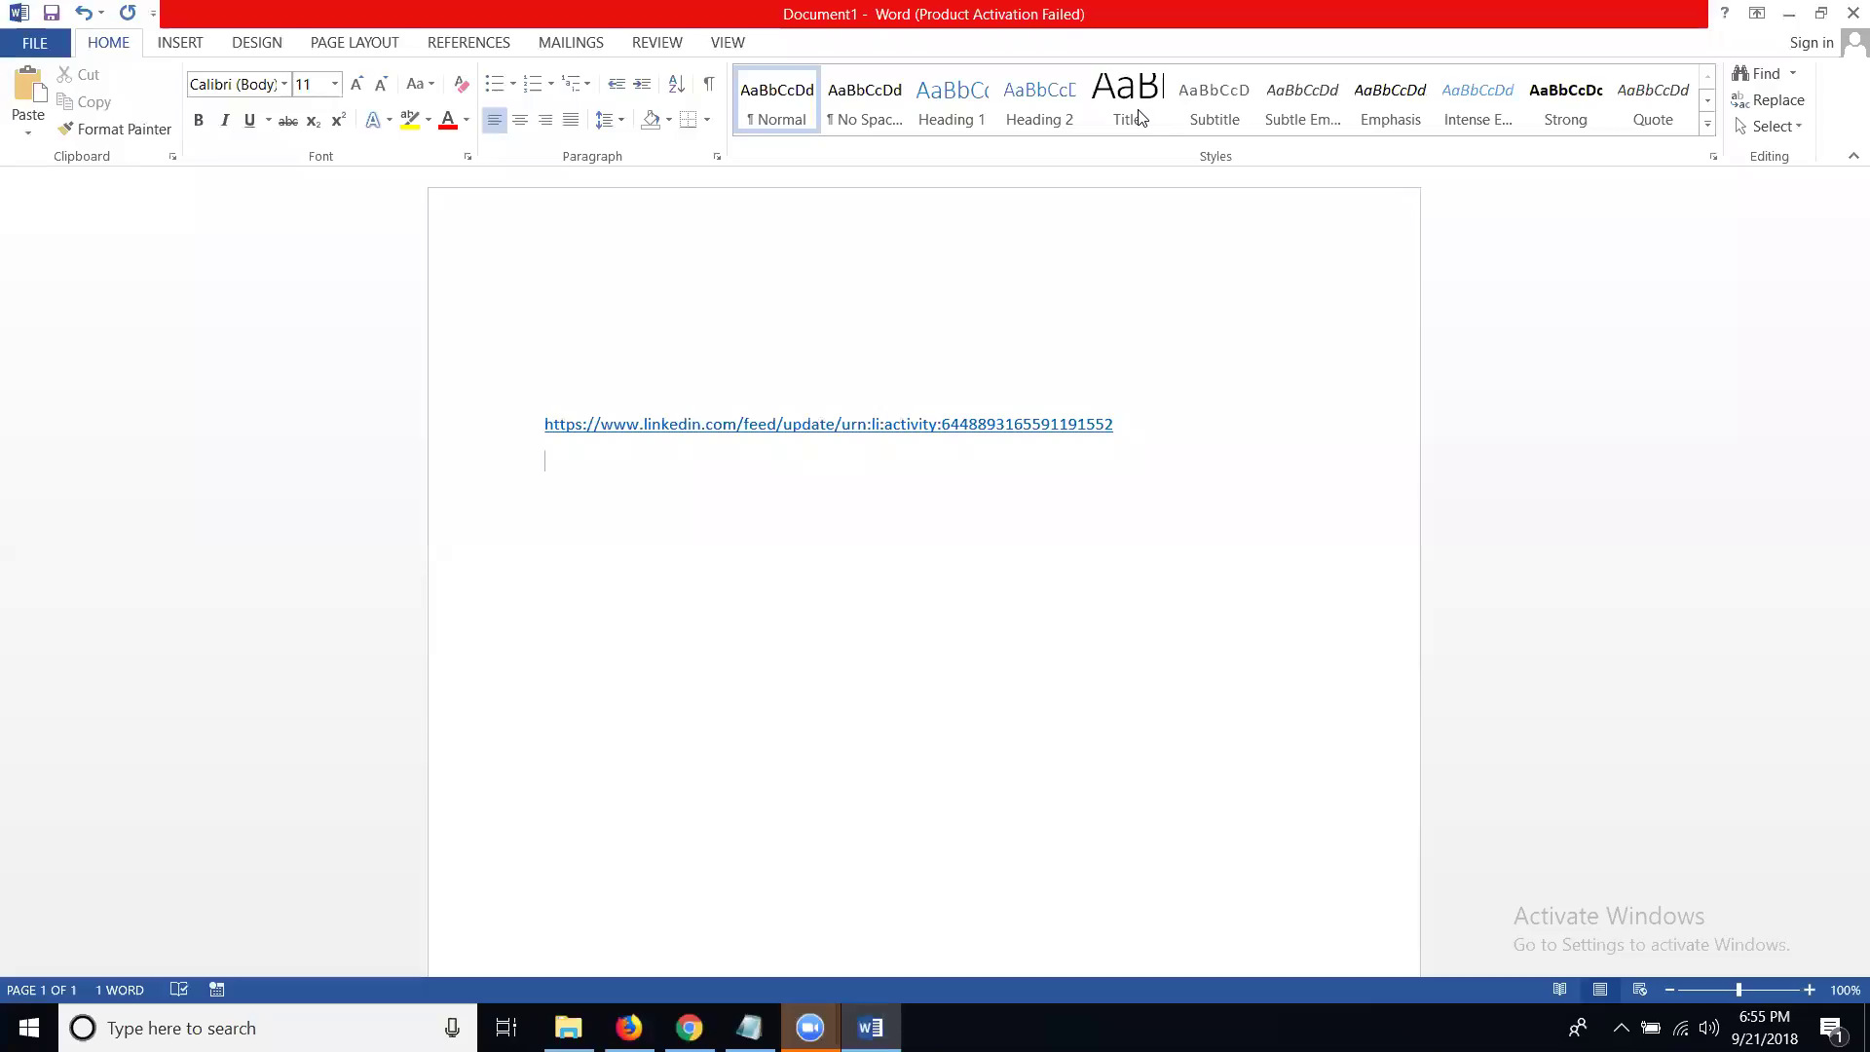
Copy the post's hashtags through 'For More Details -', then place the cursor on Word's top line.
{"action": "key", "text": "alt+Tab"}
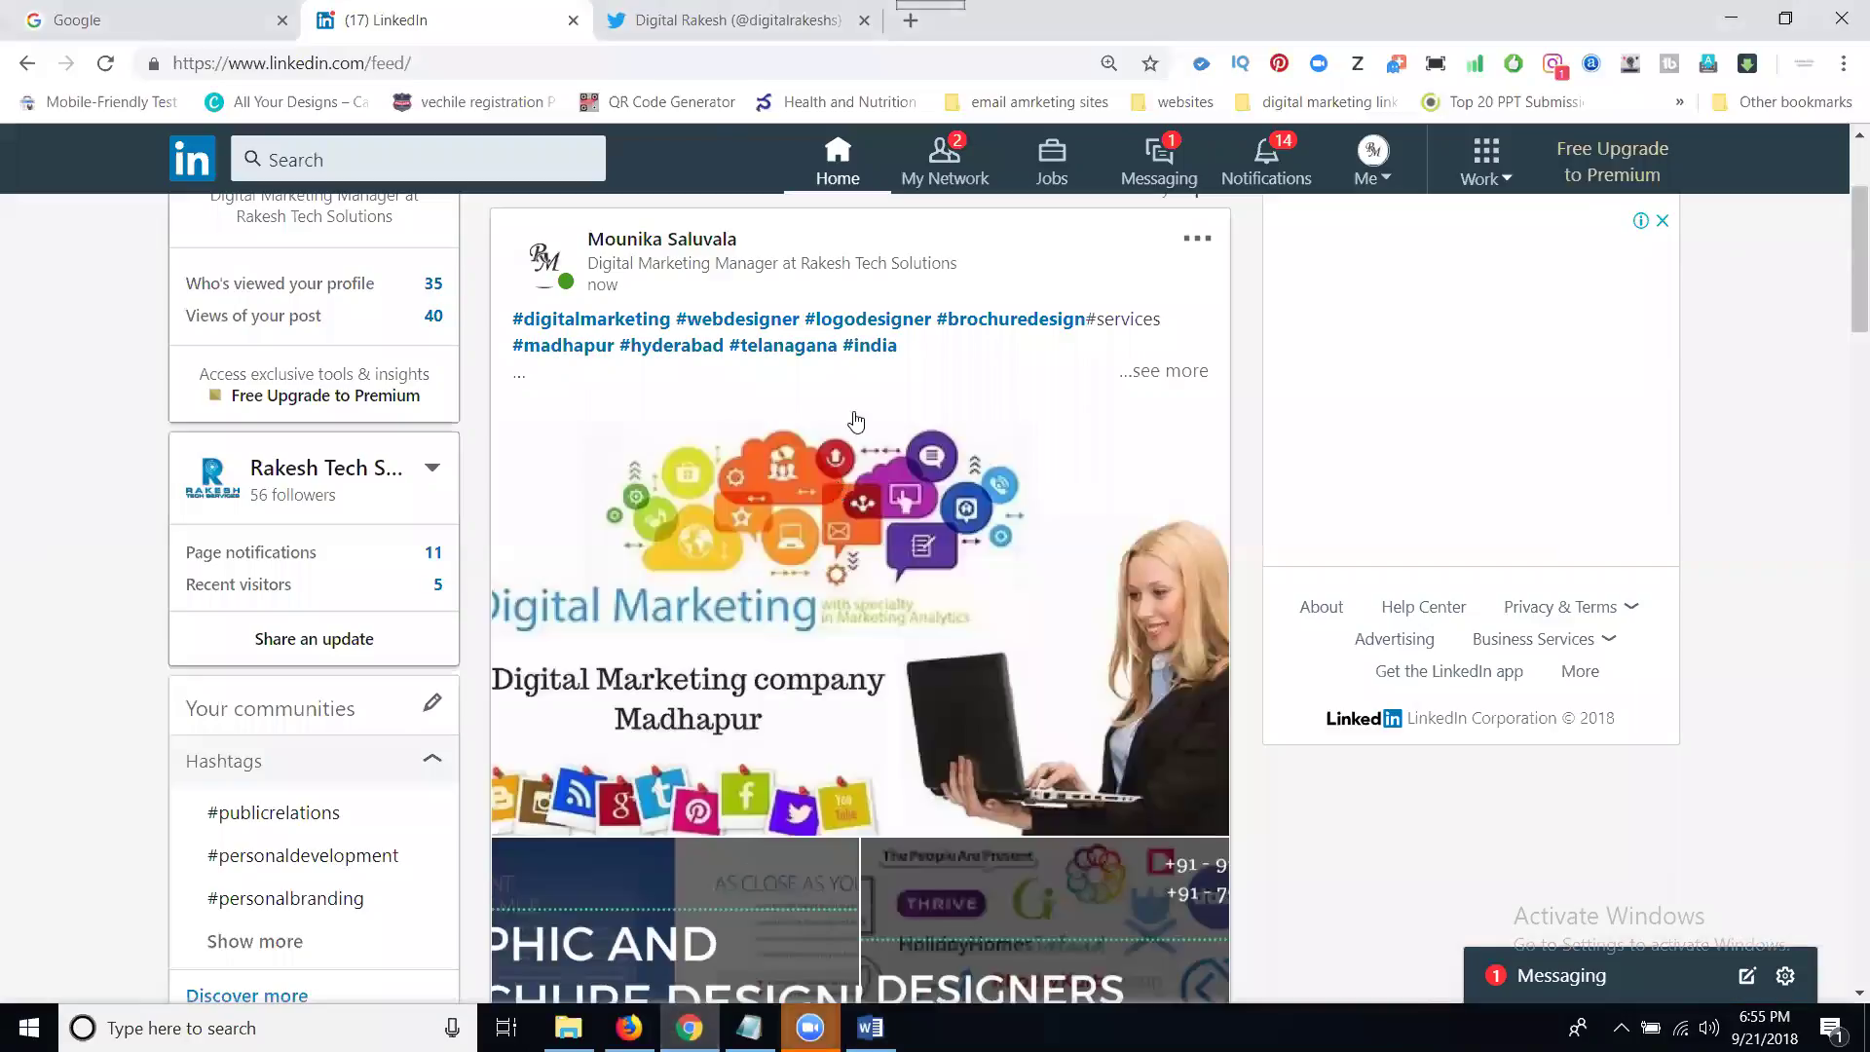
{"action": "left_click_drag", "start_coordinate": [915, 343], "coordinate": [745, 320]}
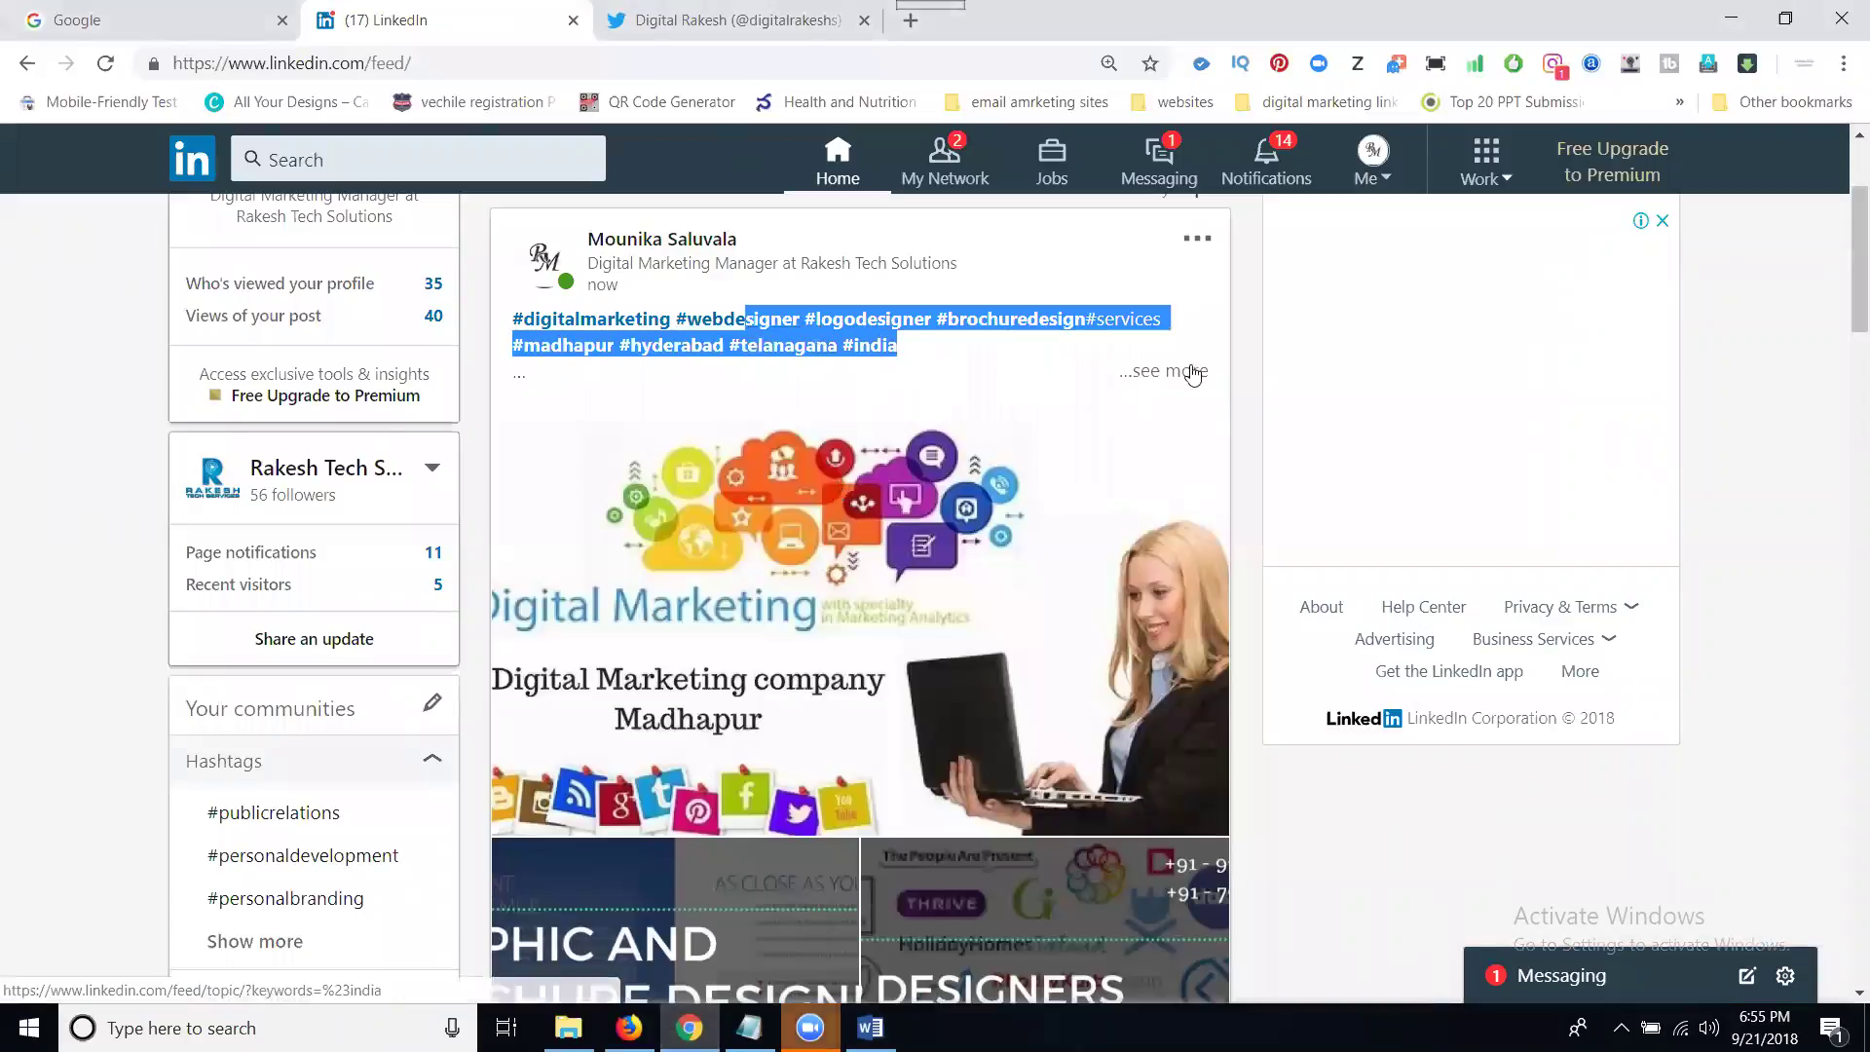
{"action": "left_click", "coordinate": [1167, 372]}
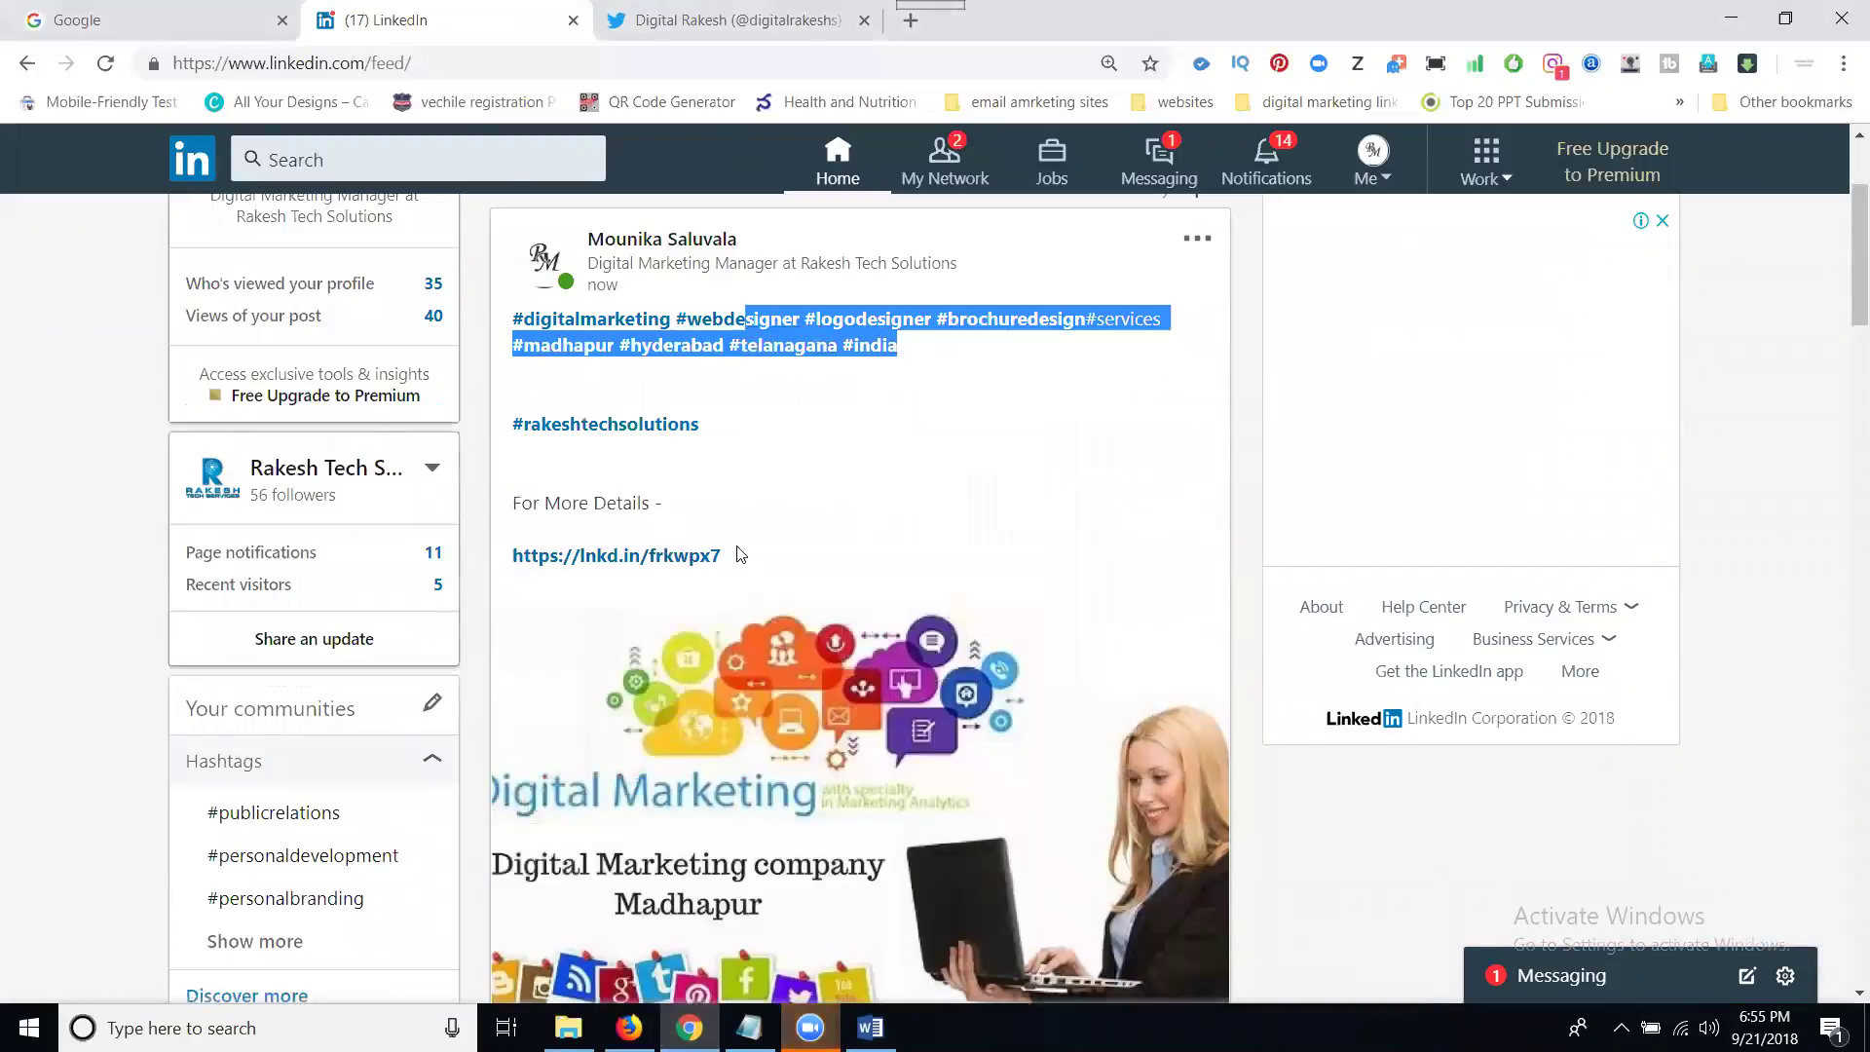
{"action": "left_click_drag", "start_coordinate": [742, 559], "coordinate": [510, 320]}
{"action": "left_click", "coordinate": [870, 1028]}
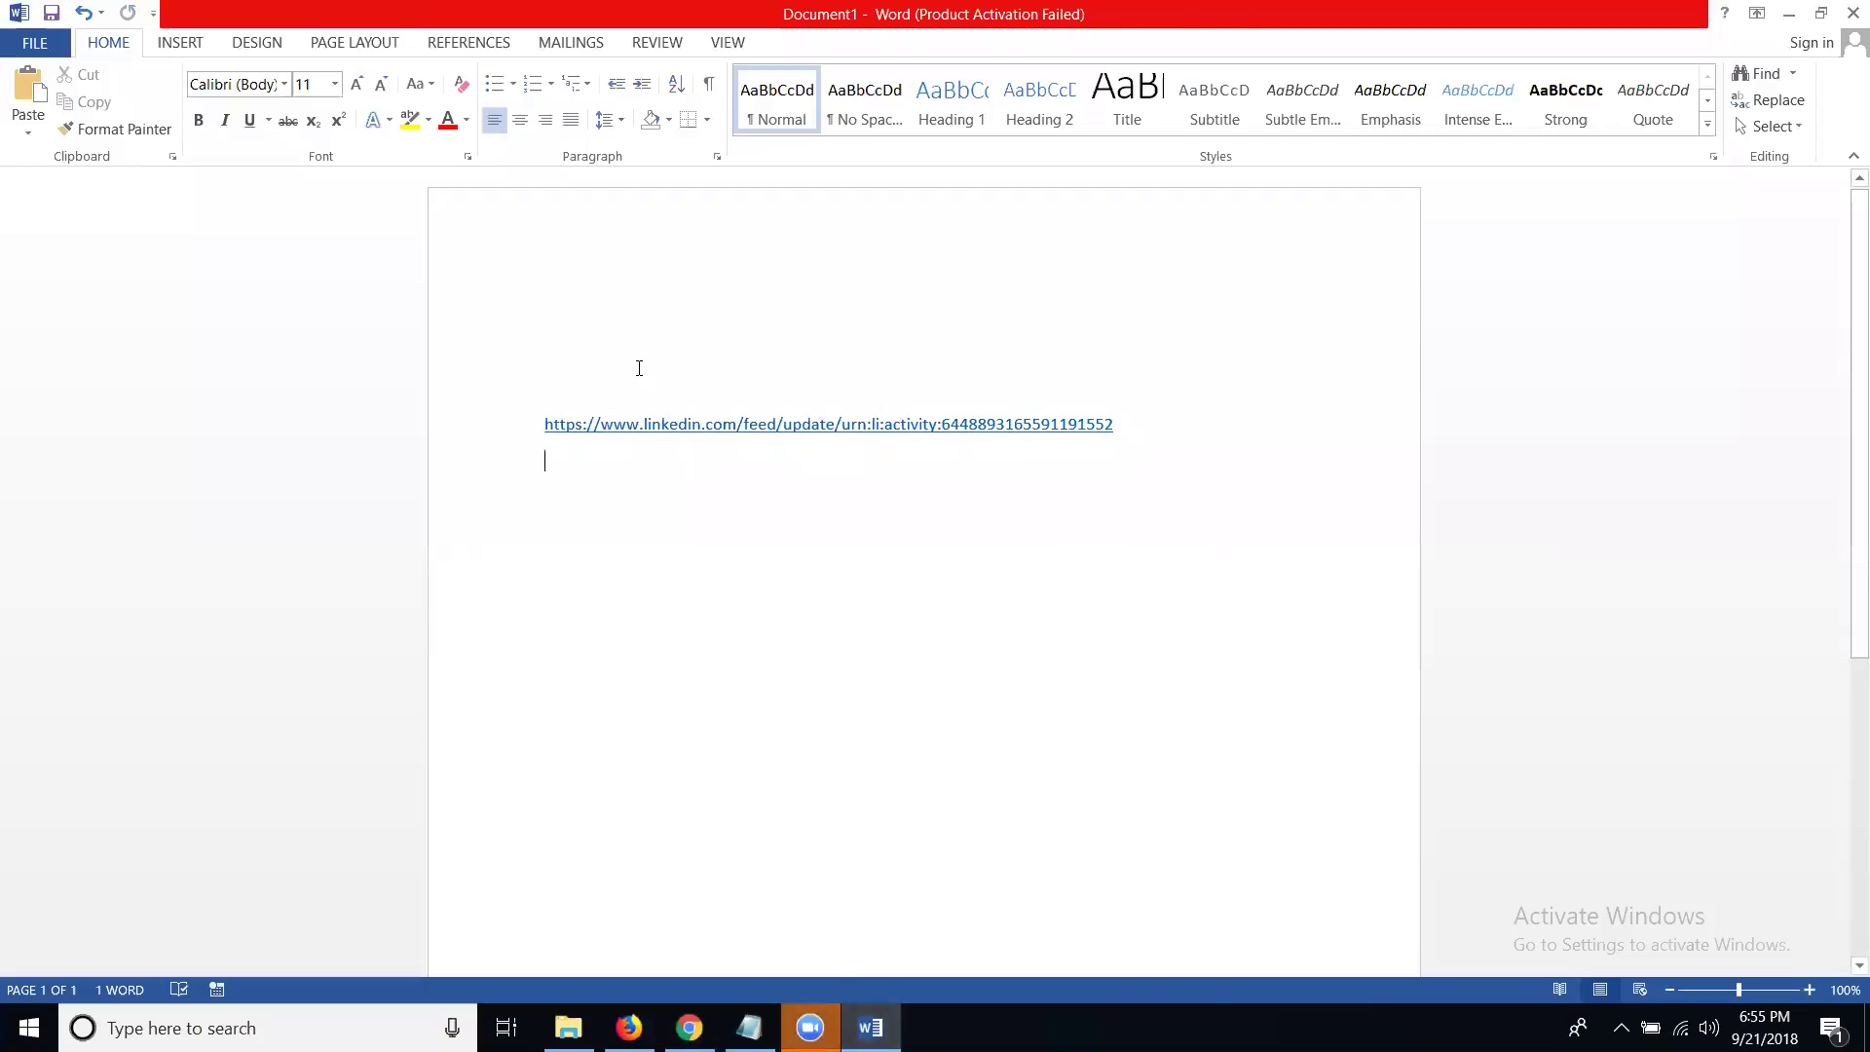
{"action": "left_click", "coordinate": [617, 336]}
Paste the post text at the top and remove 'hashtag' before #logodesigner and #madhapur.
{"action": "key", "text": "ctrl+v"}
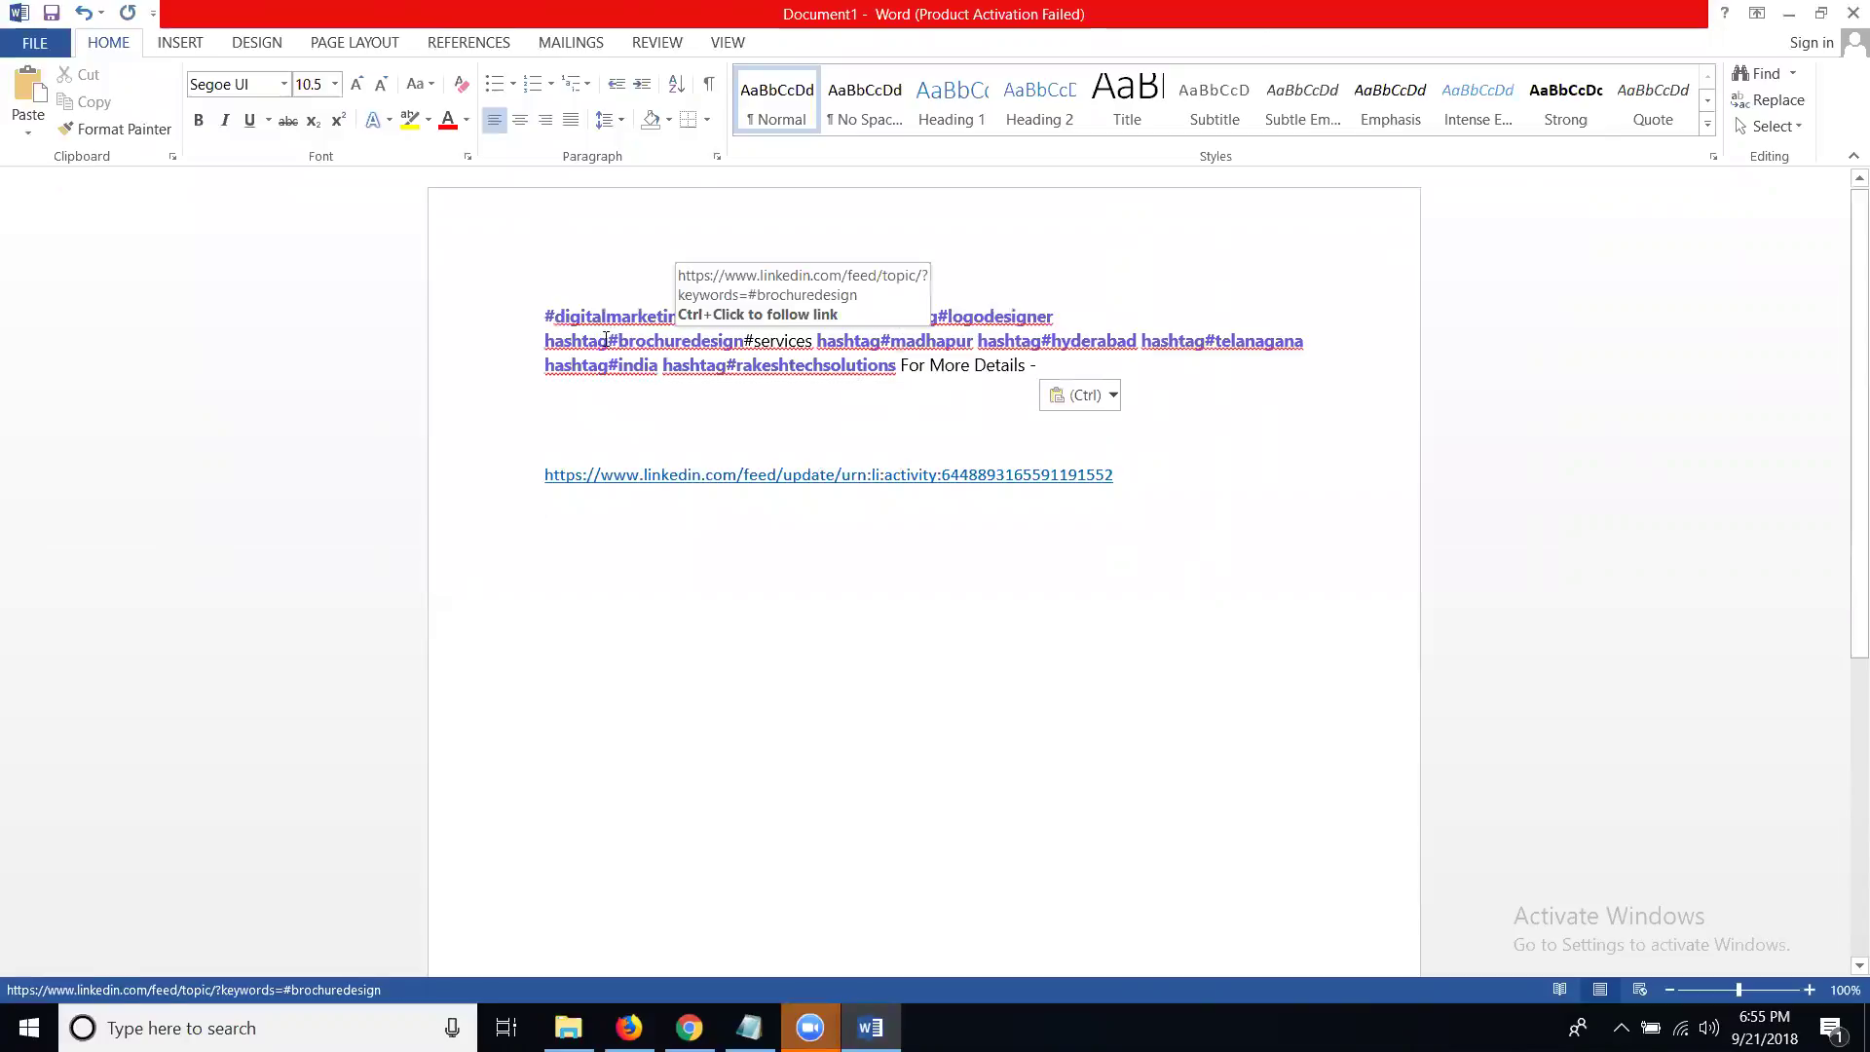
{"action": "left_click", "coordinate": [937, 314]}
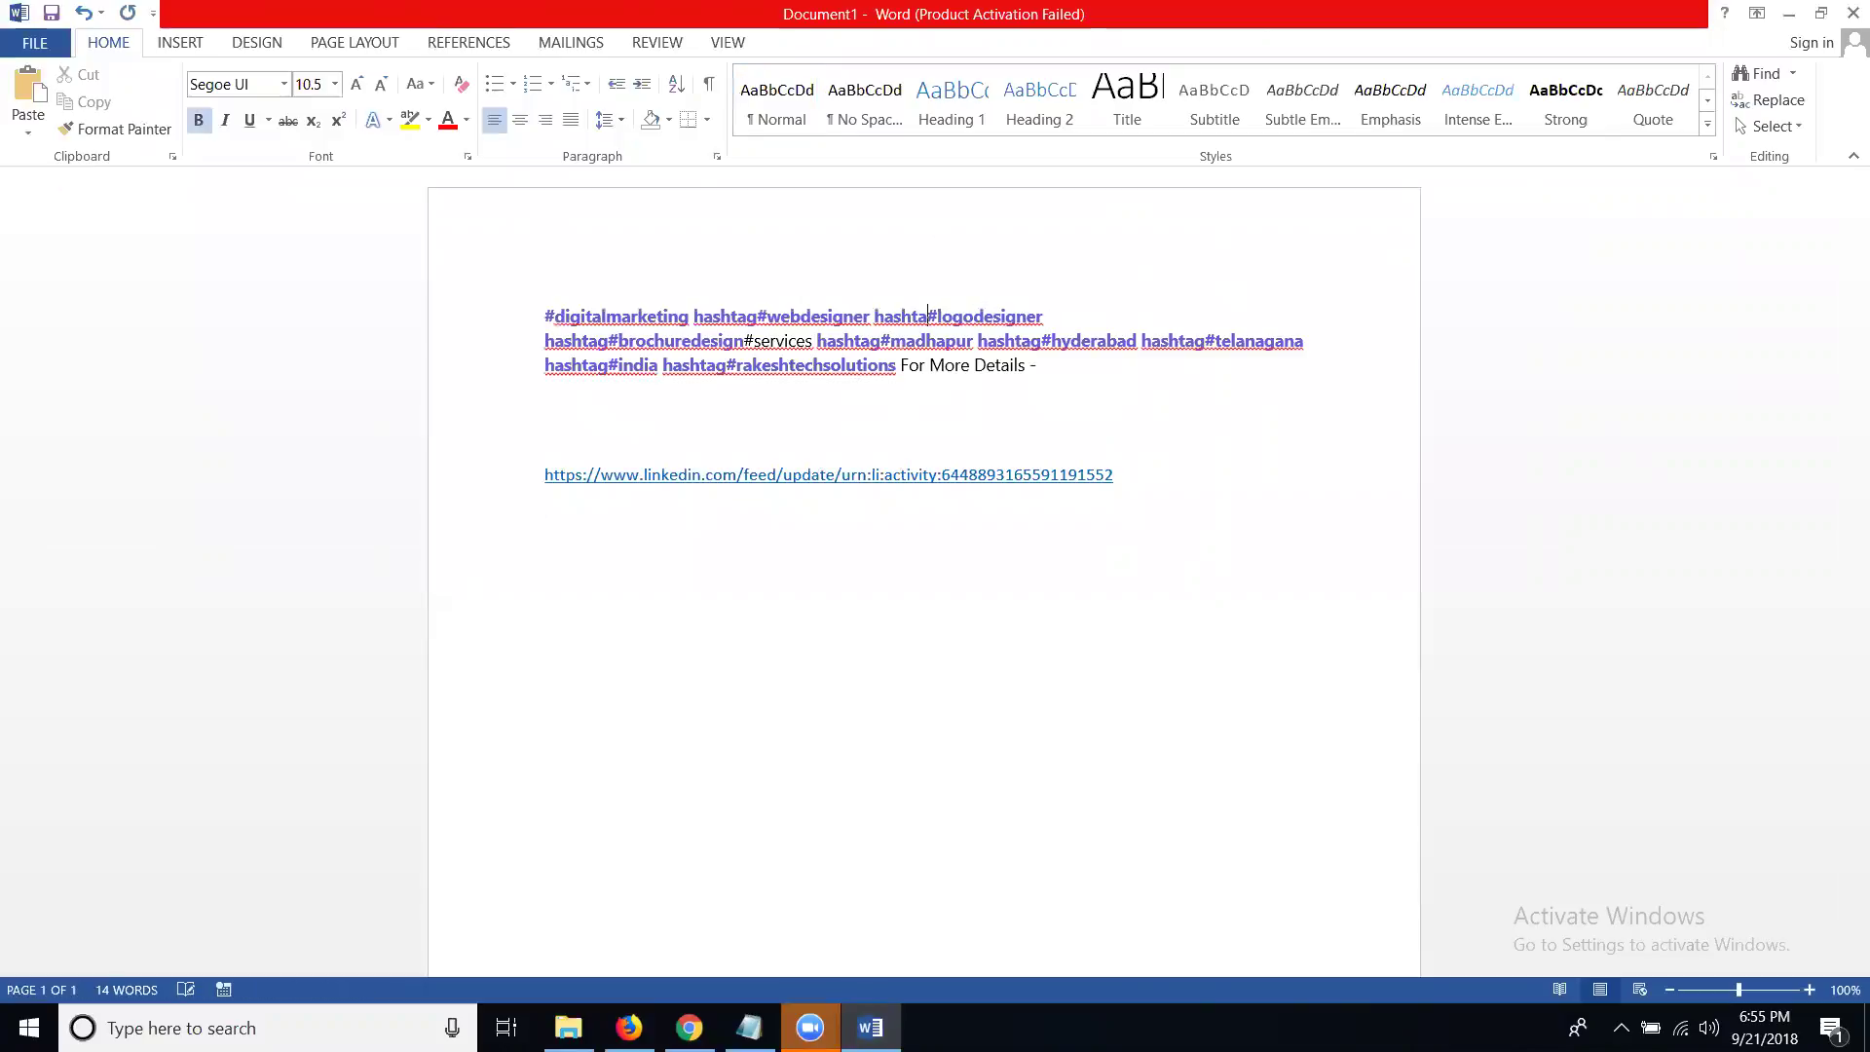
{"action": "key", "text": "BackSpace"}
{"action": "key", "text": "BackSpace"}
{"action": "key", "text": "BackSpace"}
{"action": "key", "text": "BackSpace"}
{"action": "key", "text": "BackSpace"}
{"action": "key", "text": "BackSpace"}
{"action": "key", "text": "BackSpace"}
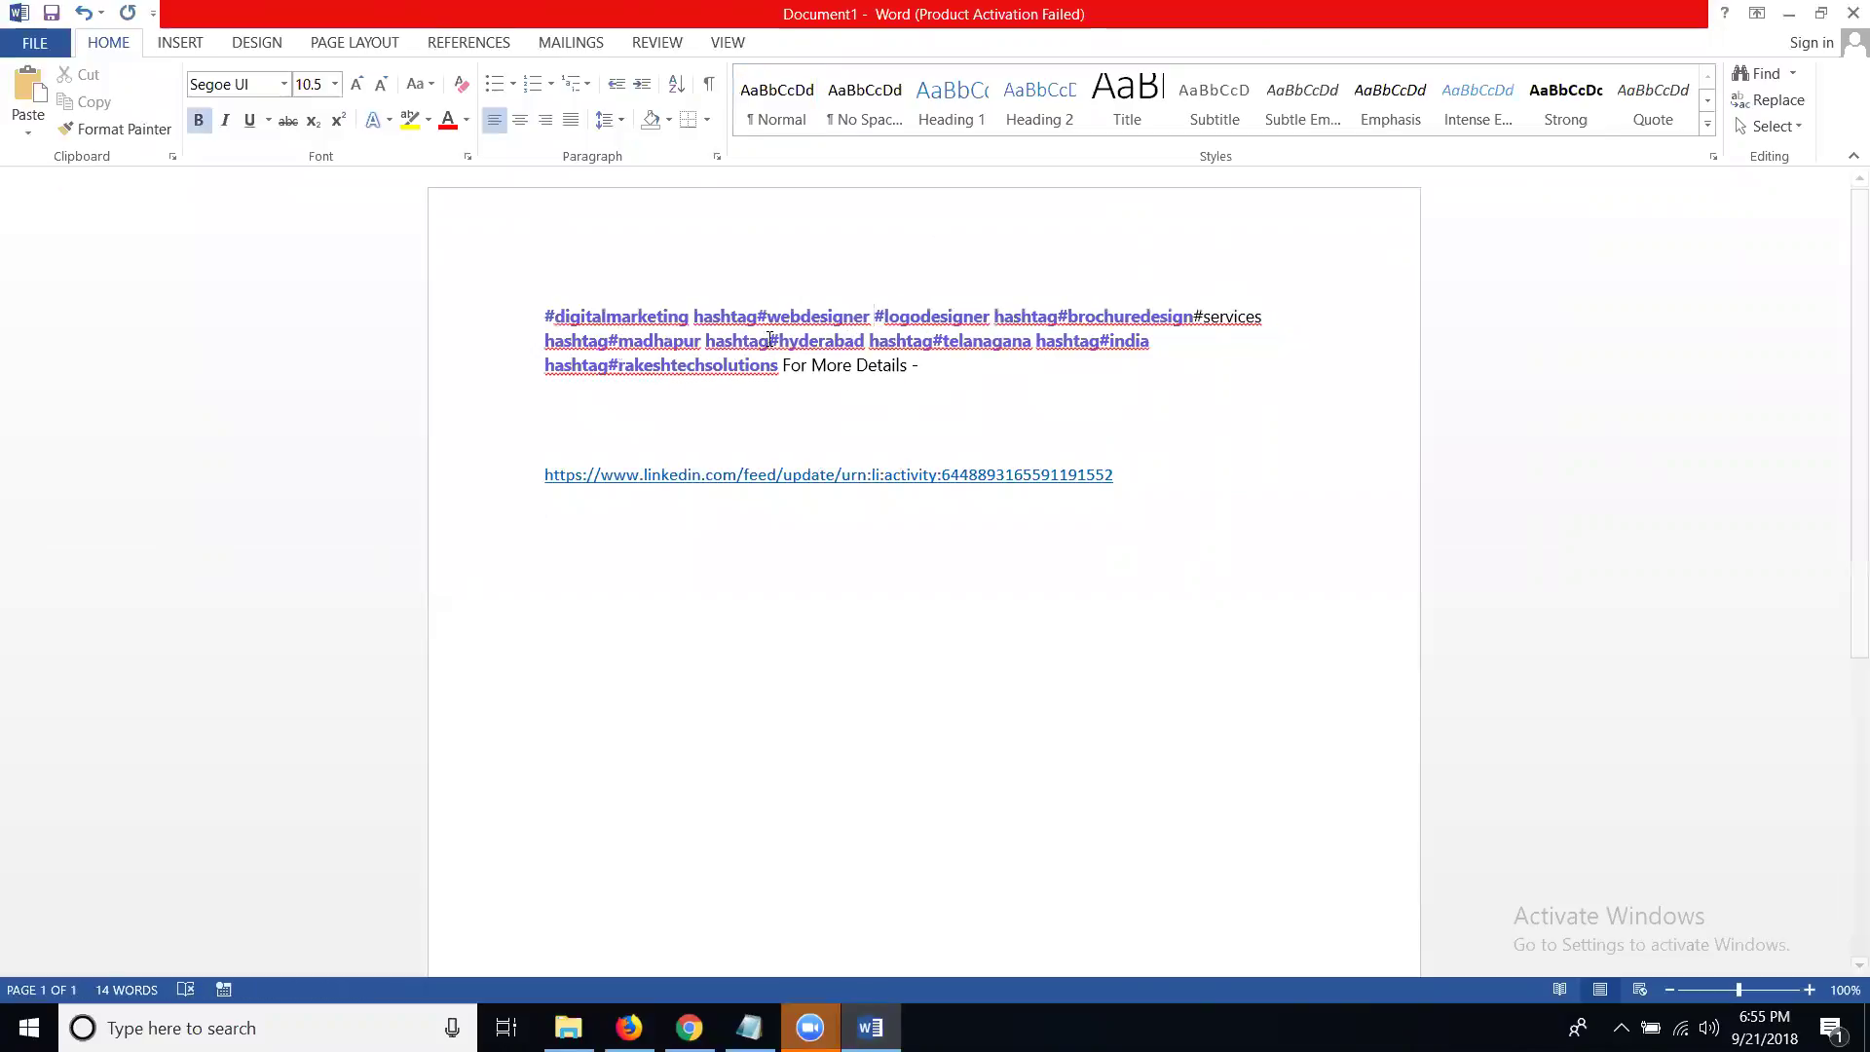
{"action": "left_click", "coordinate": [609, 341]}
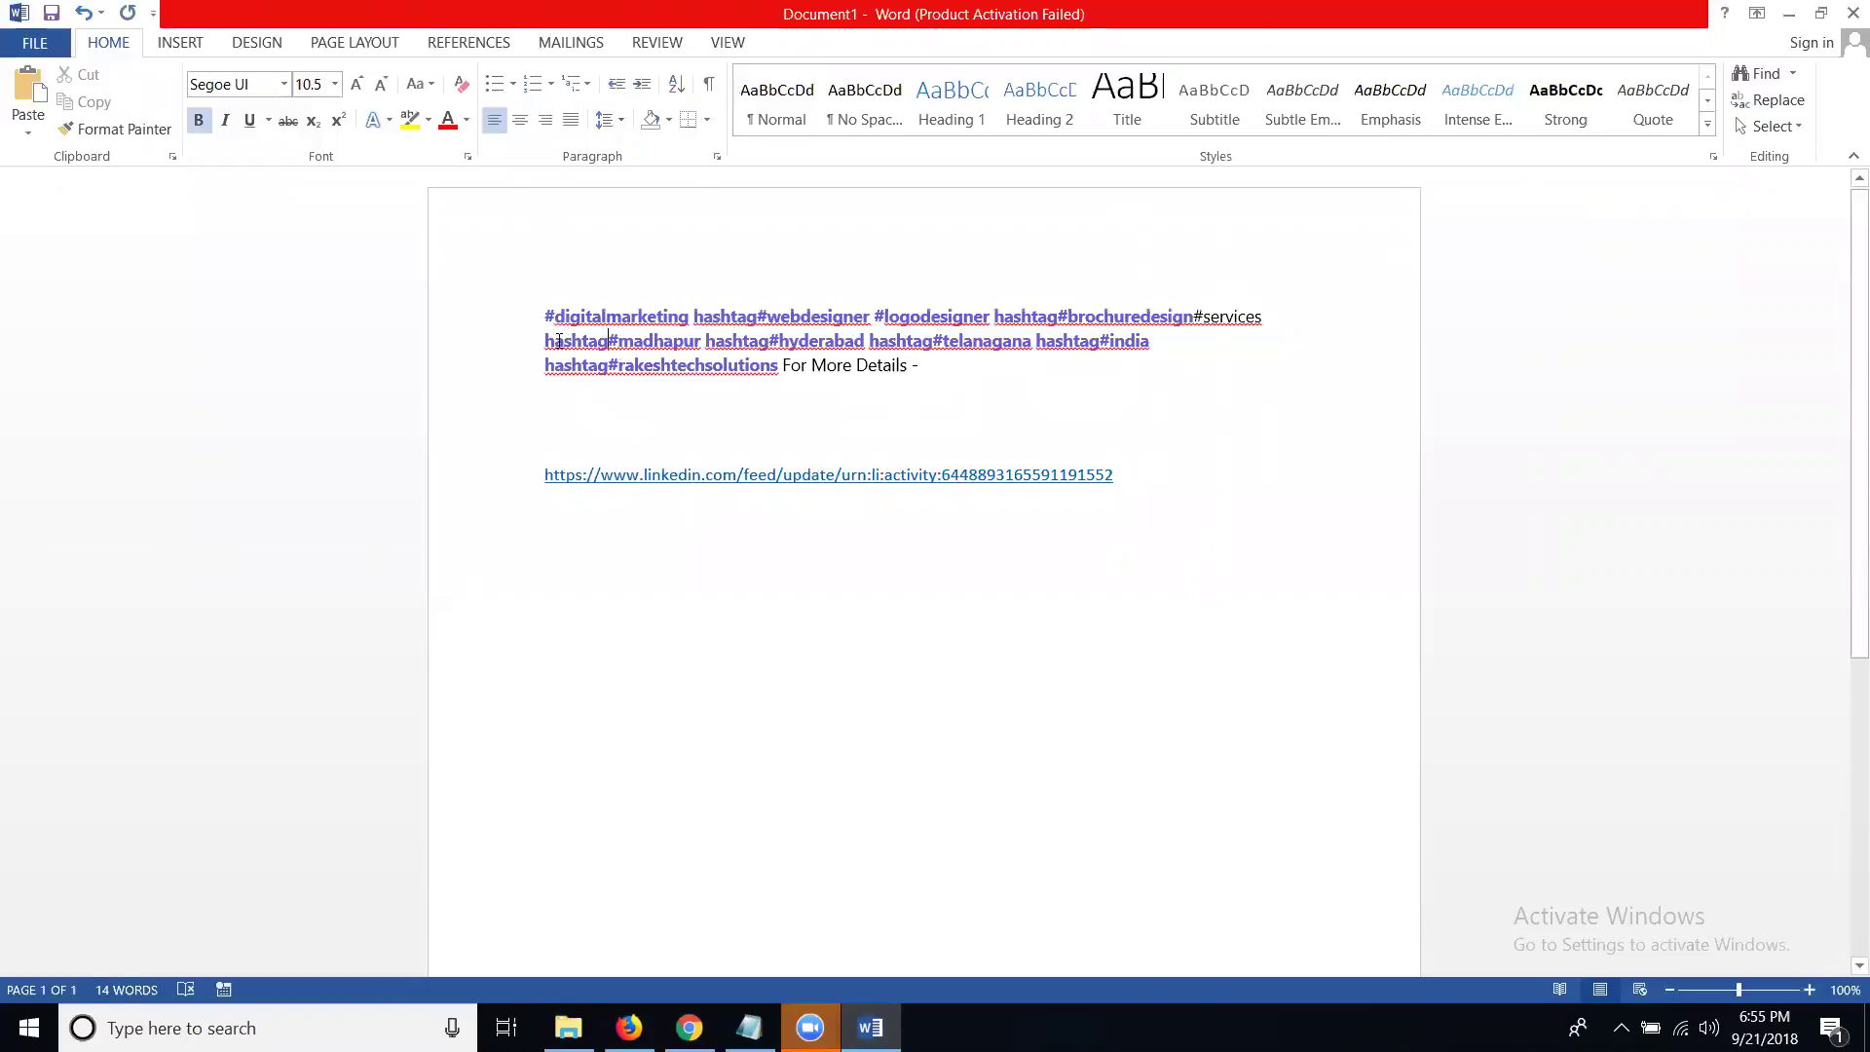
{"action": "key", "text": "shift+Left"}
{"action": "key", "text": "shift+Left"}
{"action": "key", "text": "shift+Left"}
{"action": "key", "text": "shift+Left"}
{"action": "key", "text": "shift+Left"}
{"action": "key", "text": "shift+Left"}
{"action": "key", "text": "shift+Left"}
{"action": "key", "text": "BackSpace"}
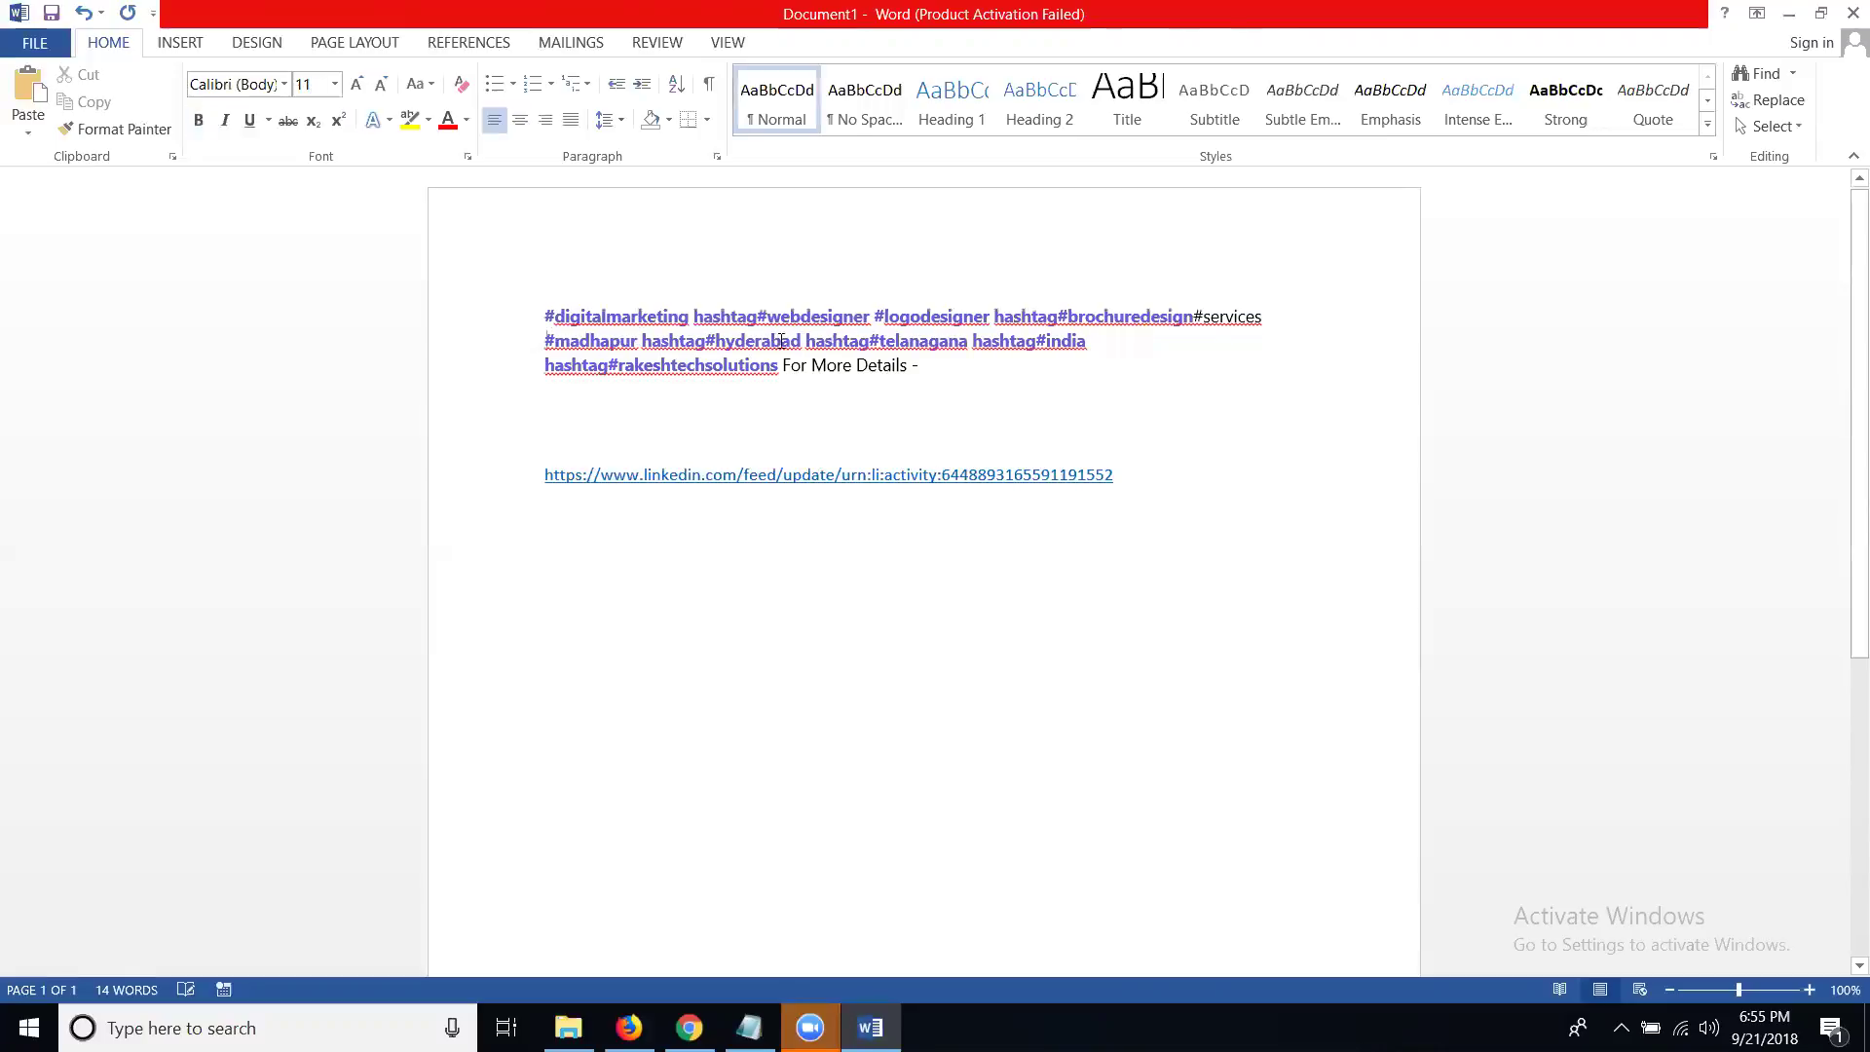
Delete the stray 'hashtag' words before #hyderabad, #telanagana, #india and #rakeshtechsolutions.
{"action": "left_click_drag", "start_coordinate": [704, 341], "coordinate": [641, 336]}
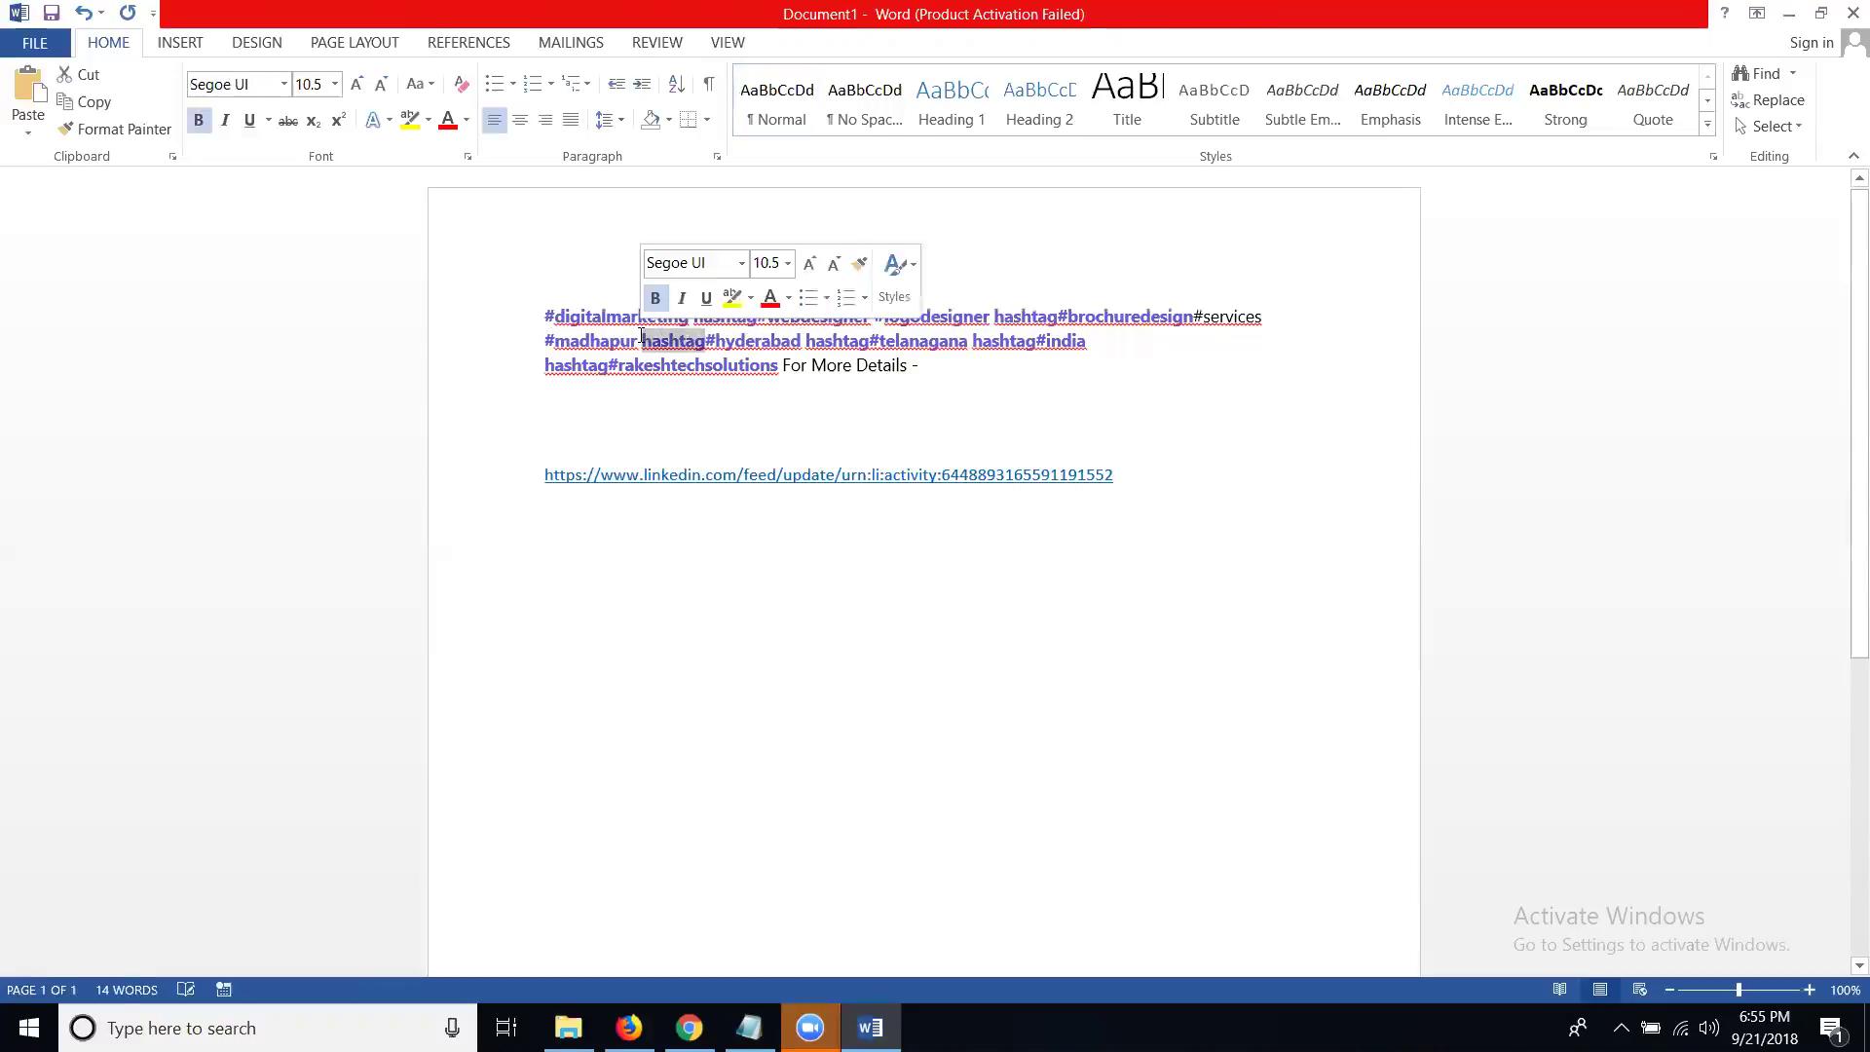
{"action": "key", "text": "BackSpace"}
{"action": "left_click_drag", "start_coordinate": [803, 340], "coordinate": [743, 343]}
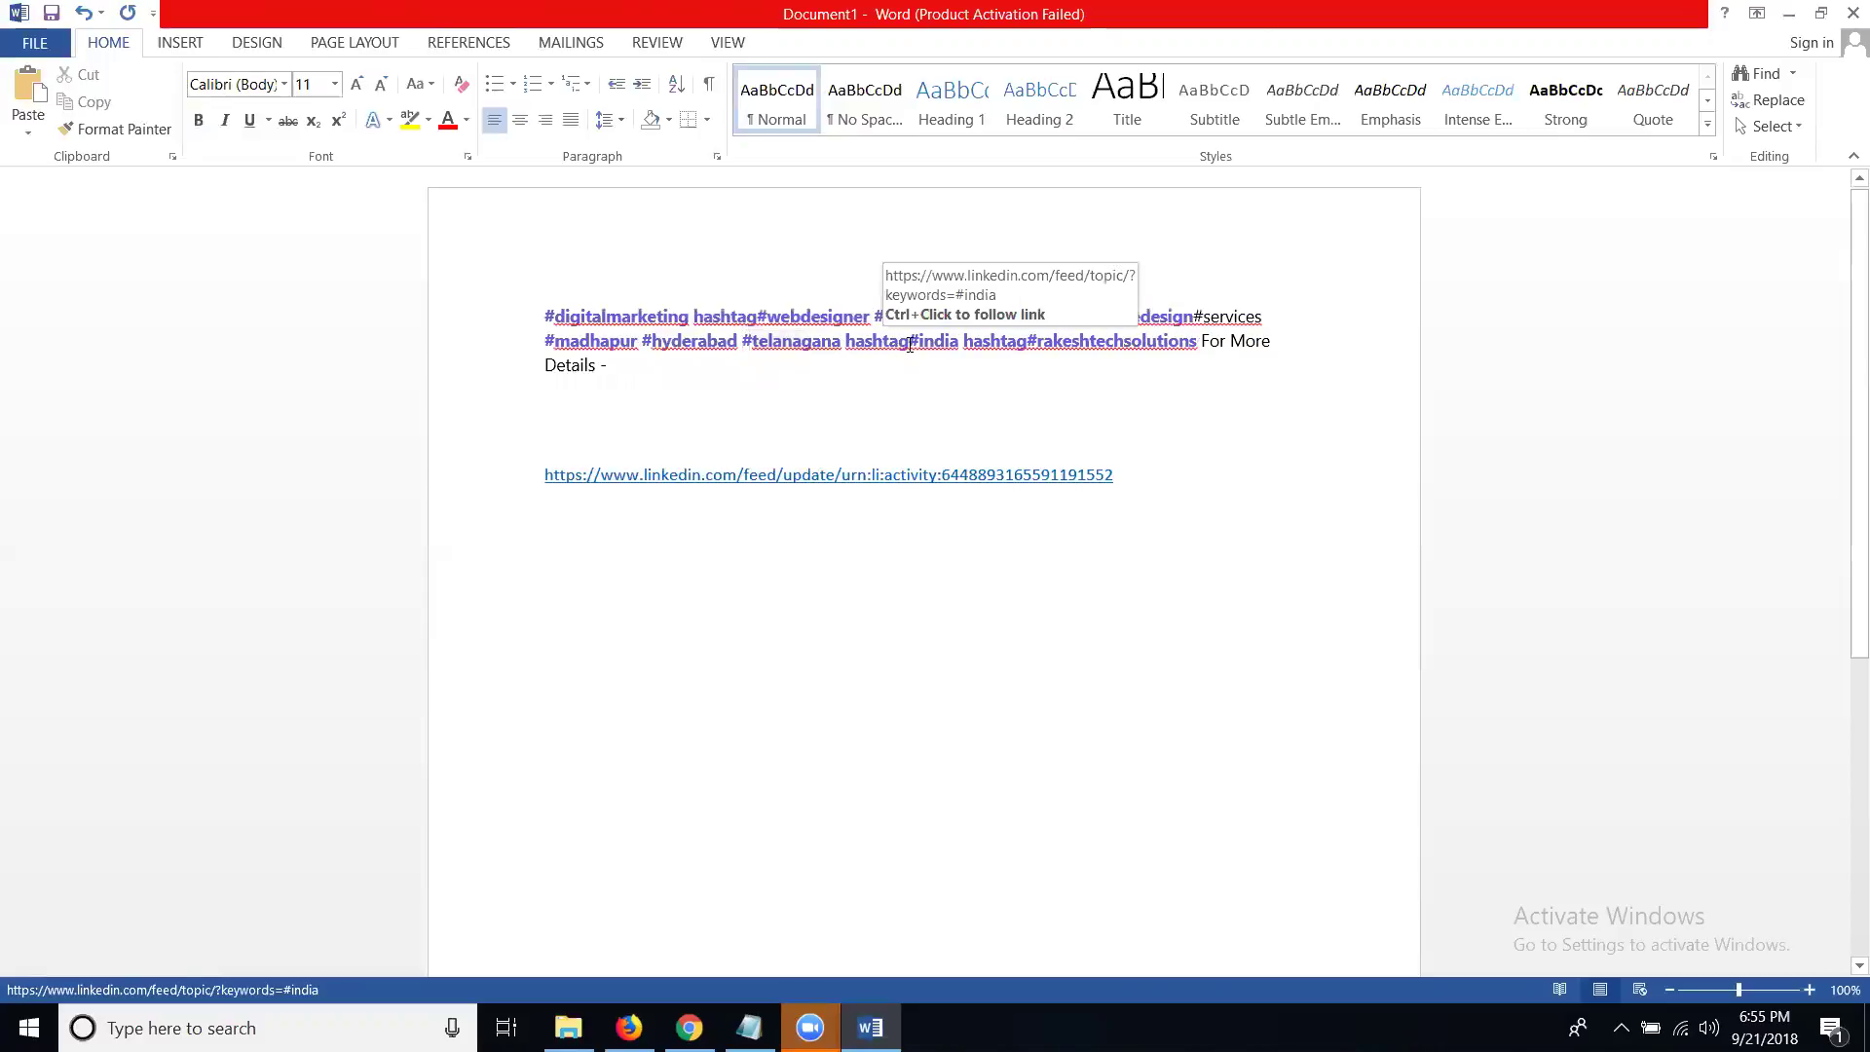
{"action": "left_click_drag", "start_coordinate": [909, 342], "coordinate": [846, 343]}
{"action": "key", "text": "Delete"}
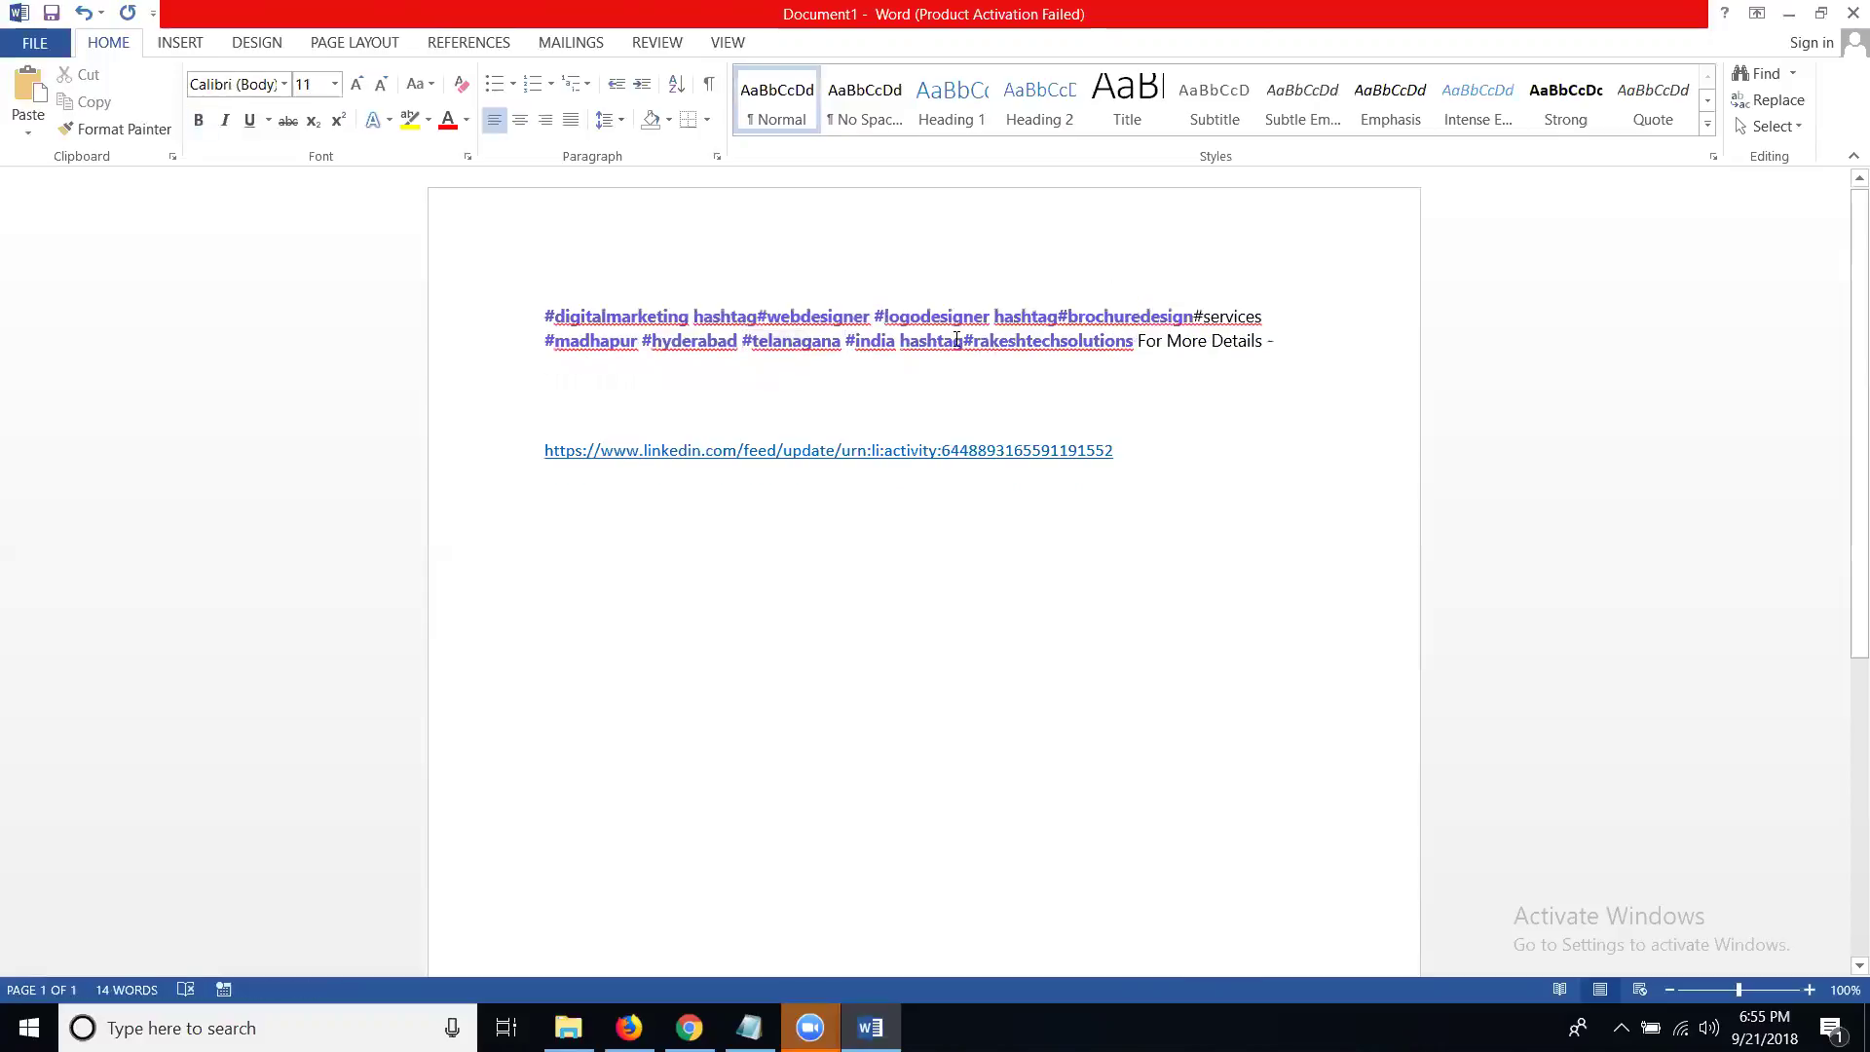
{"action": "left_click_drag", "start_coordinate": [963, 343], "coordinate": [900, 339]}
{"action": "key", "text": "Delete"}
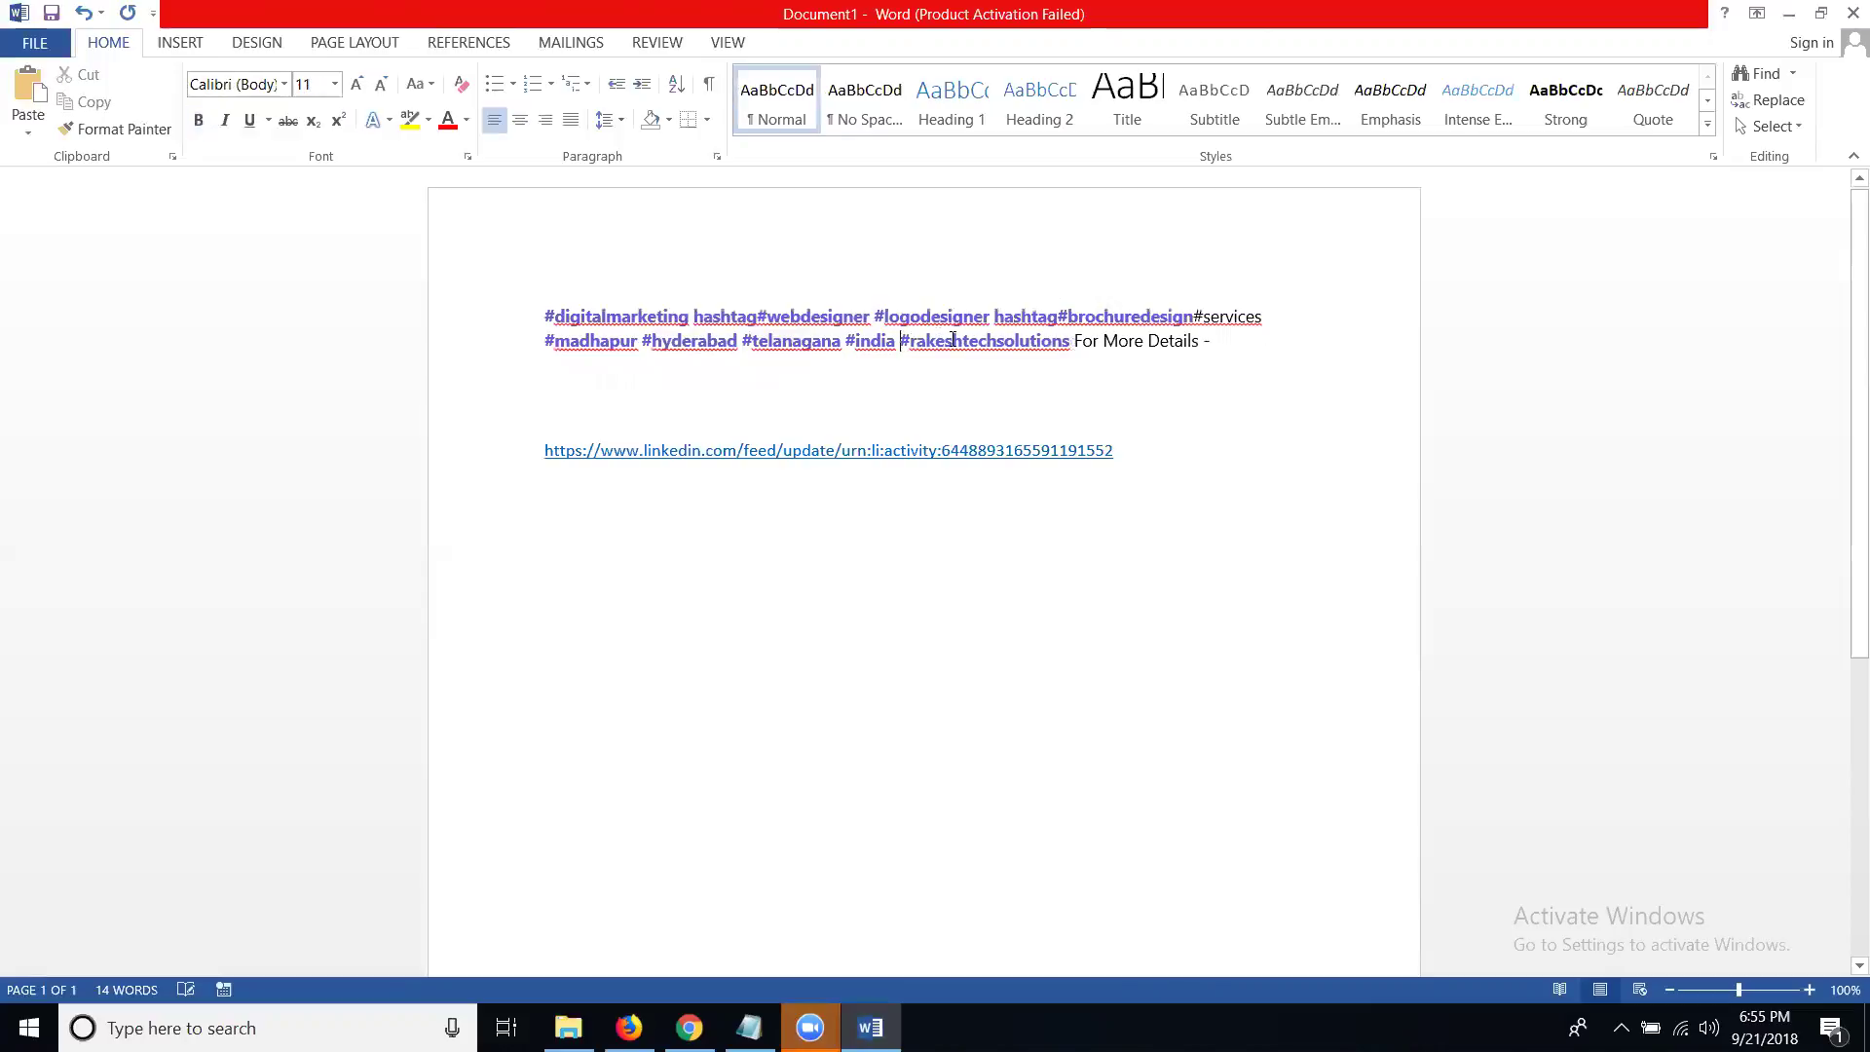
Remove 'hashtag' before #brochuredesign and #webdesigner, and put 'For More Details -' on its own line.
{"action": "left_click_drag", "start_coordinate": [1060, 317], "coordinate": [993, 316]}
{"action": "left_click", "coordinate": [1004, 317]}
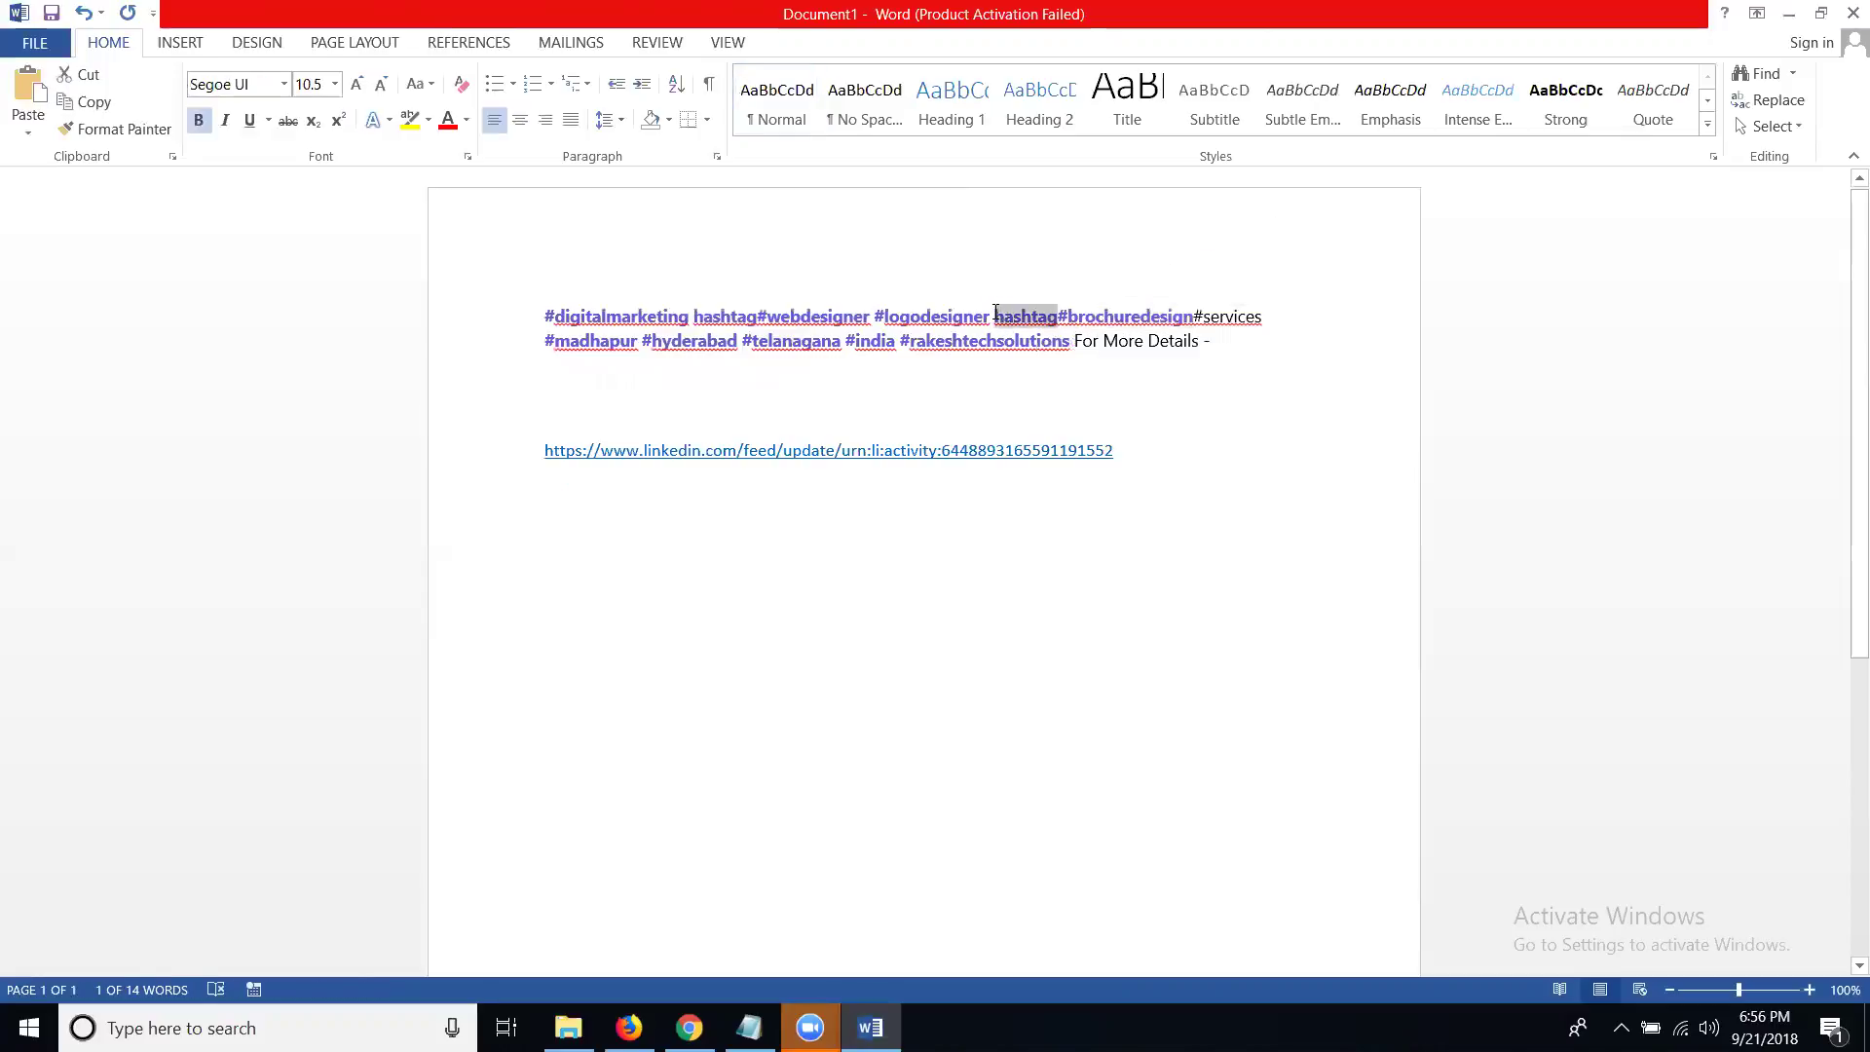
{"action": "key", "text": "Delete"}
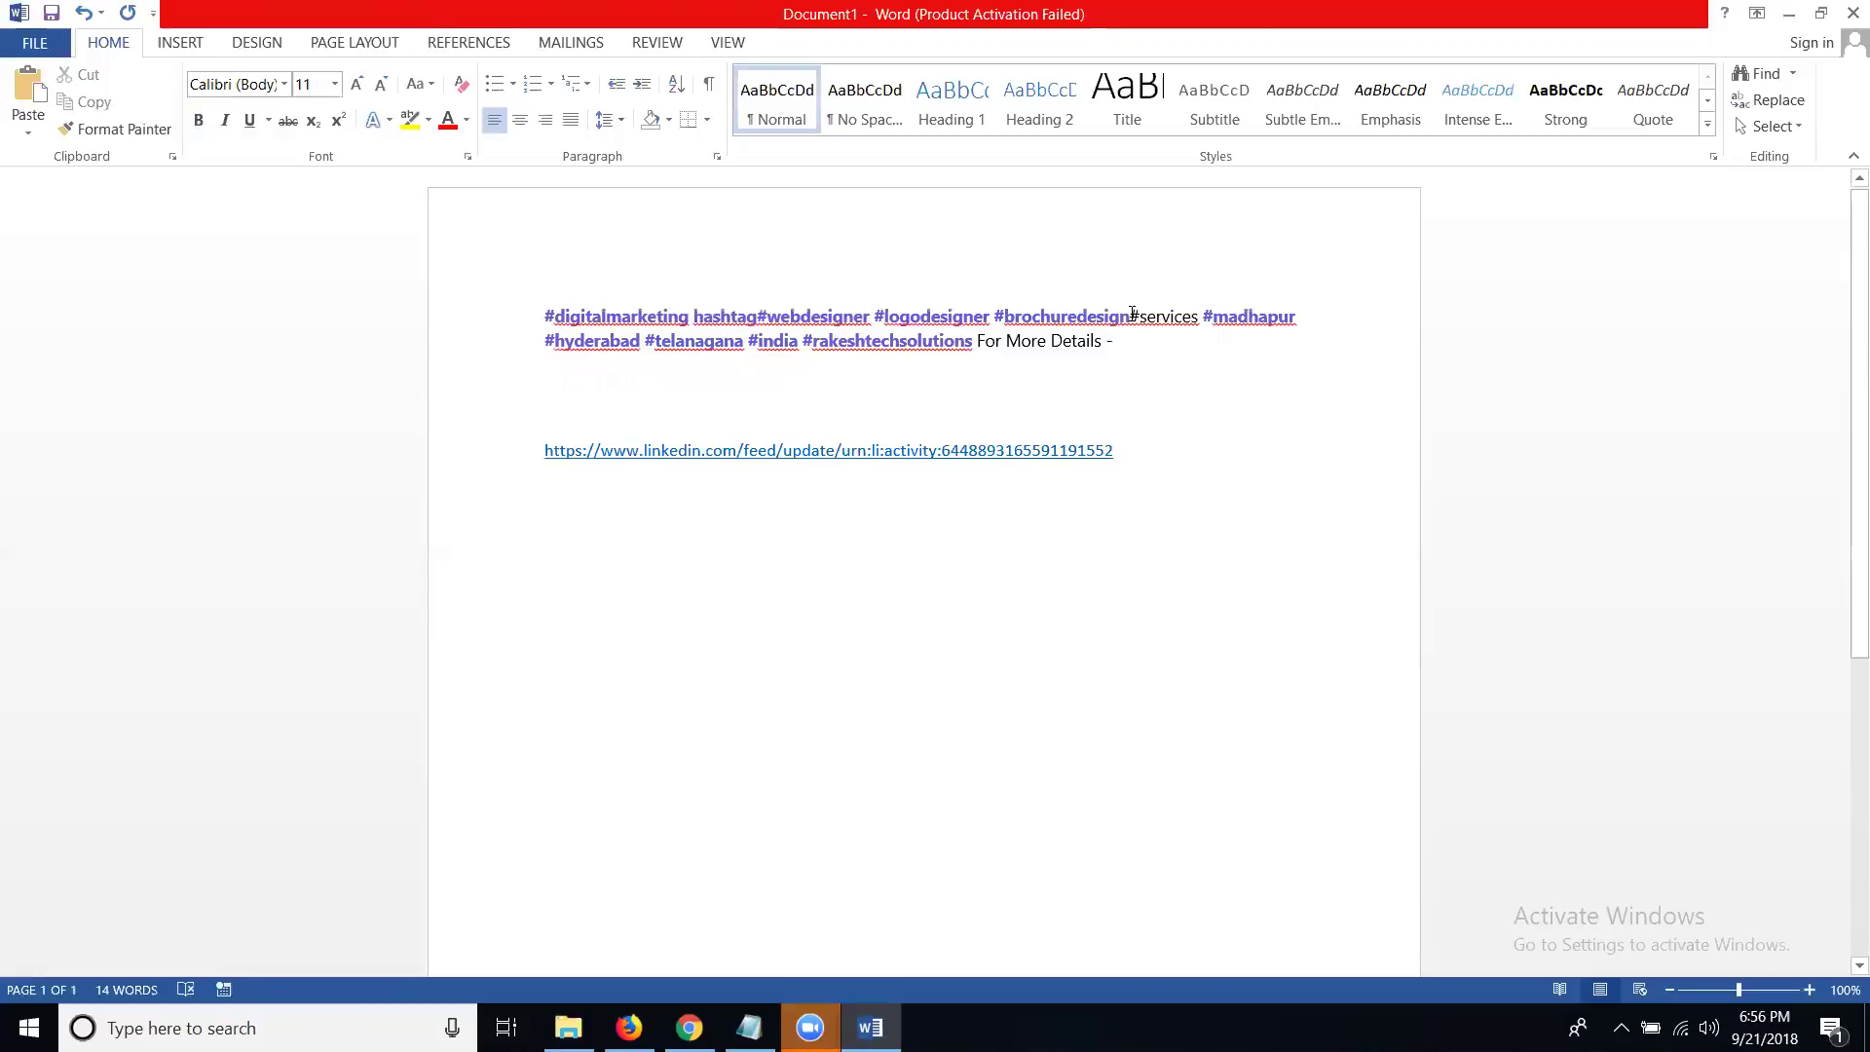
{"action": "left_click", "coordinate": [1130, 317]}
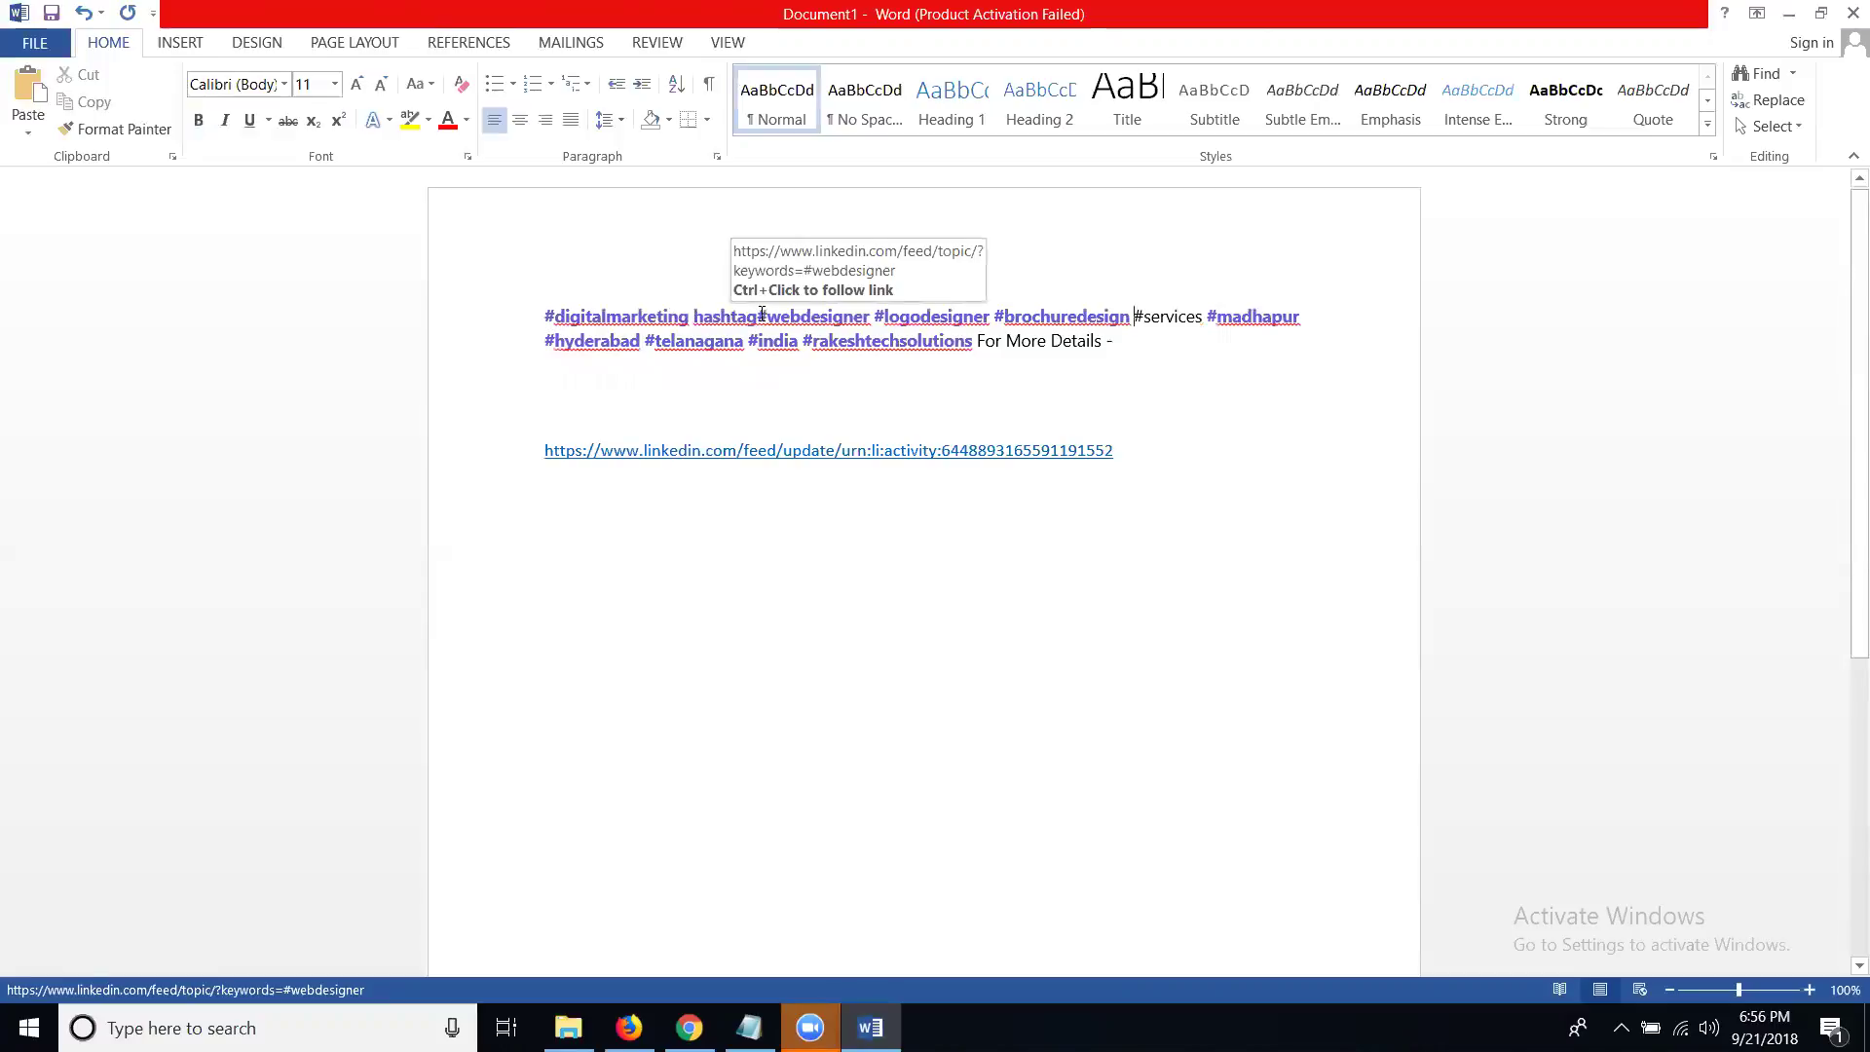
{"action": "left_click_drag", "start_coordinate": [758, 317], "coordinate": [692, 309]}
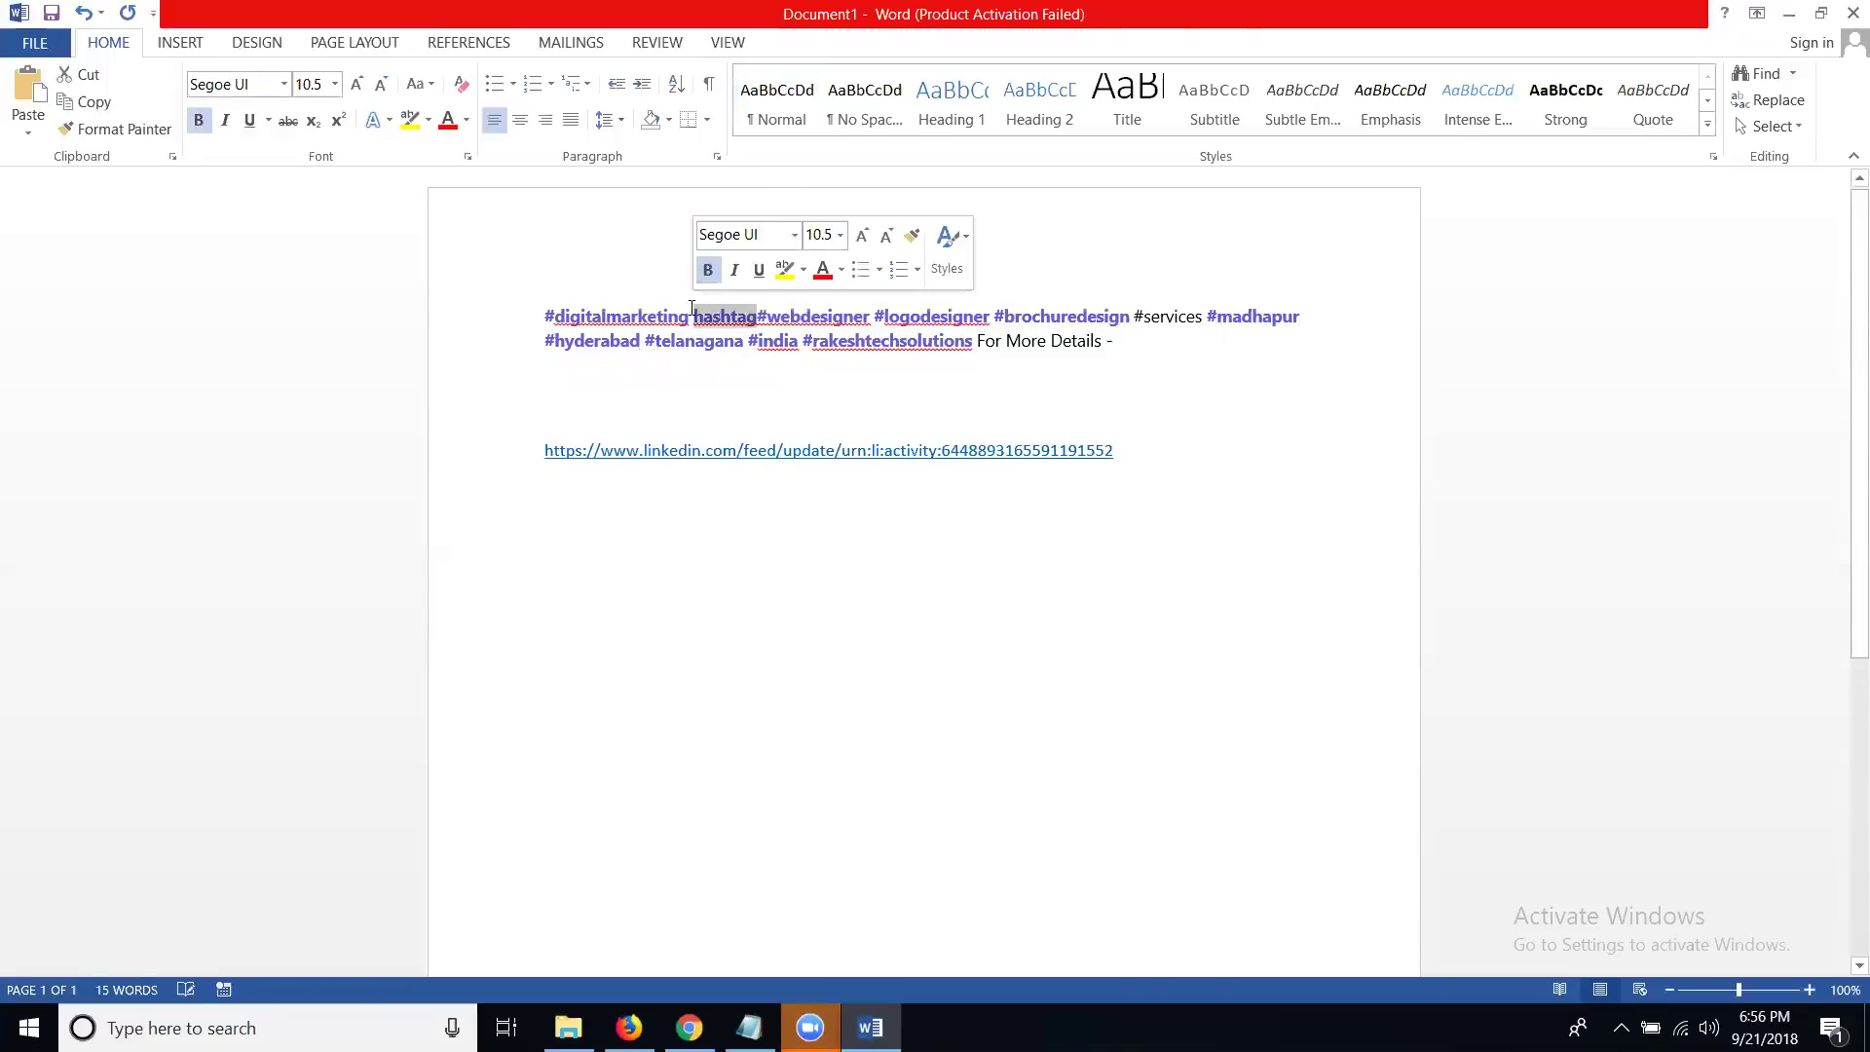
{"action": "key", "text": "Delete"}
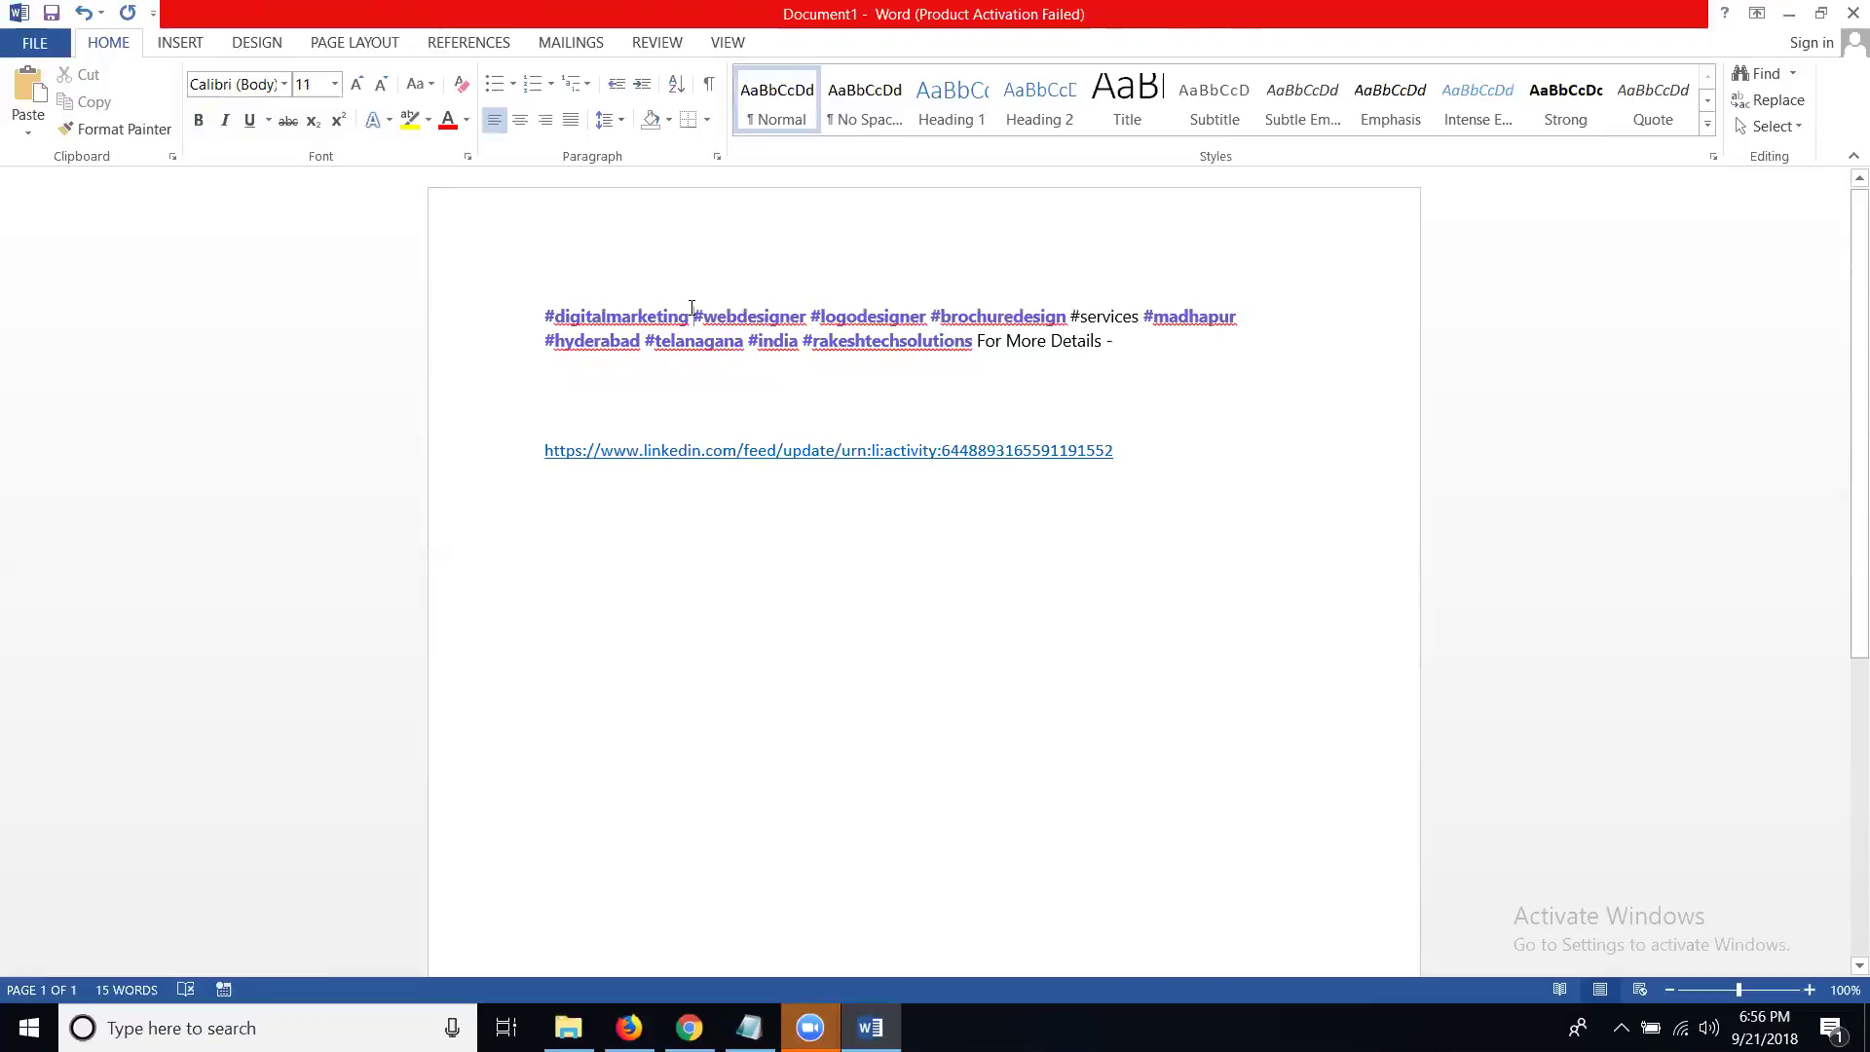
{"action": "left_click", "coordinate": [979, 340]}
{"action": "key", "text": "Return"}
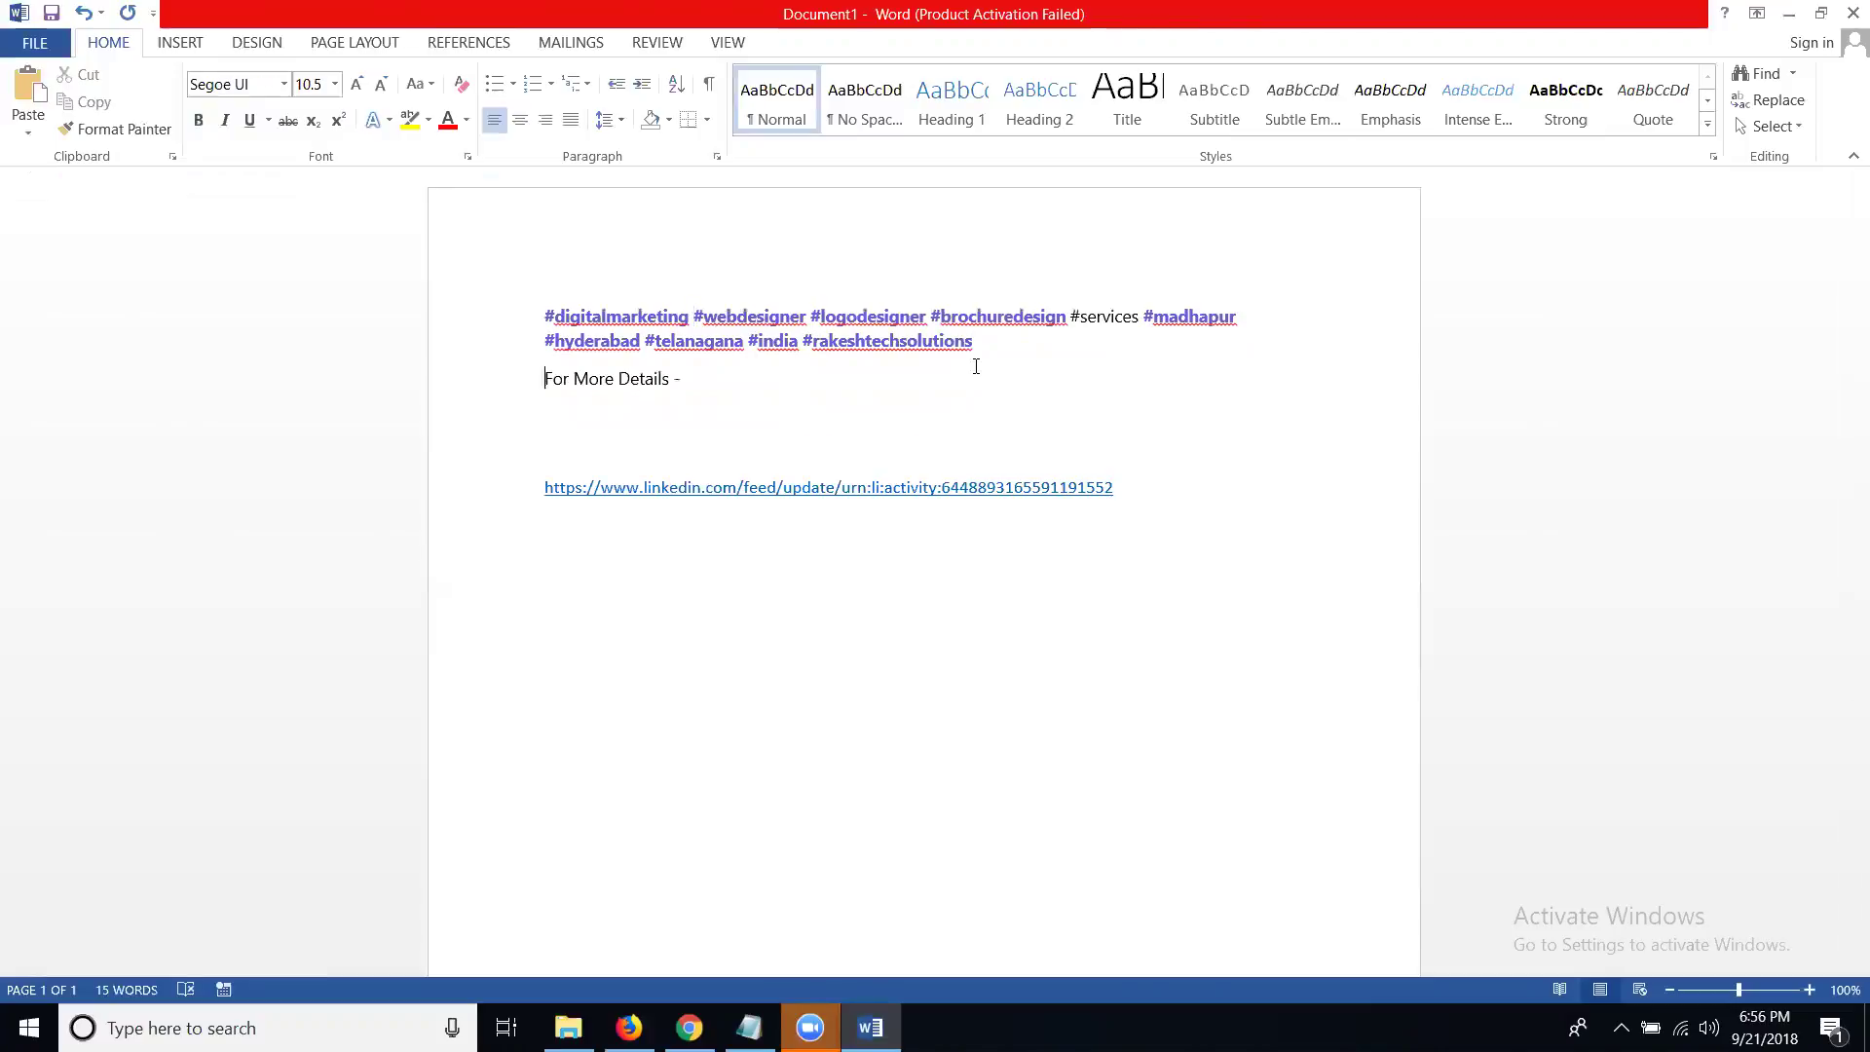
Pull the LinkedIn URL up under 'For More Details -' and select the whole post text with its link.
{"action": "left_click", "coordinate": [617, 419]}
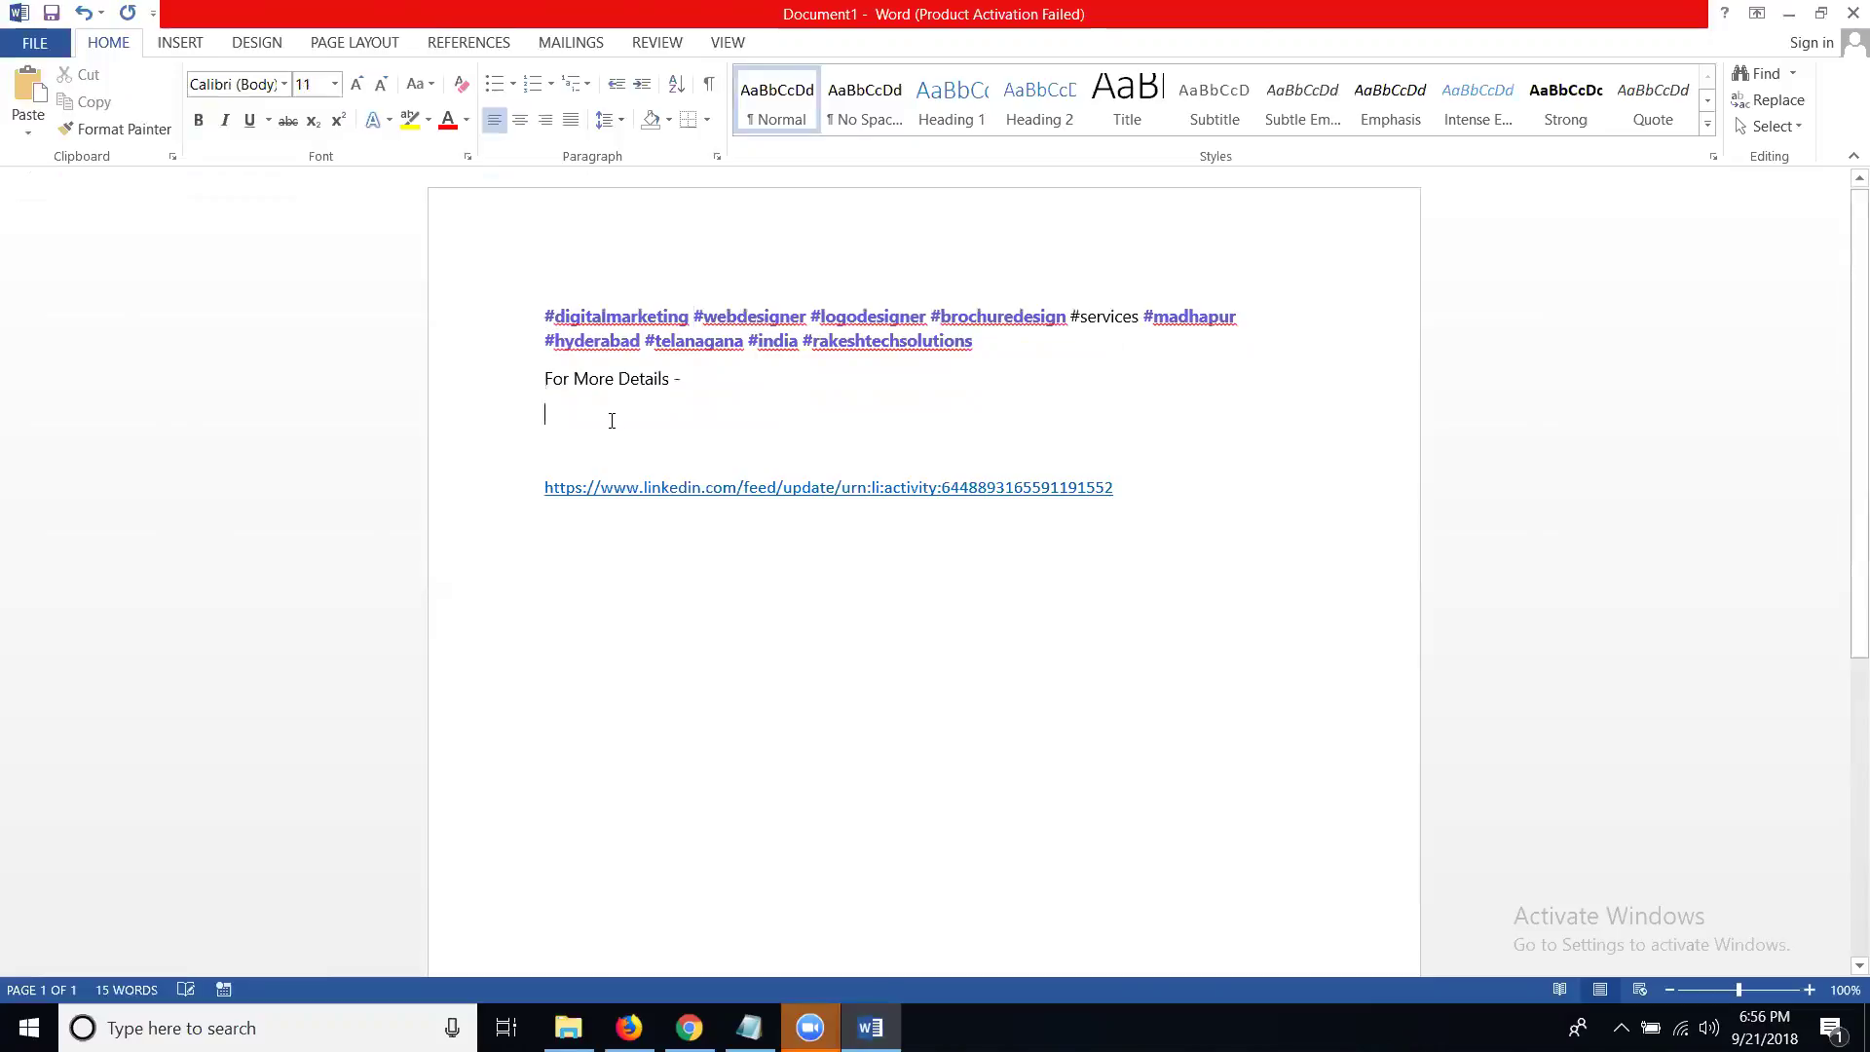
{"action": "key", "text": "Delete"}
{"action": "key", "text": "Delete"}
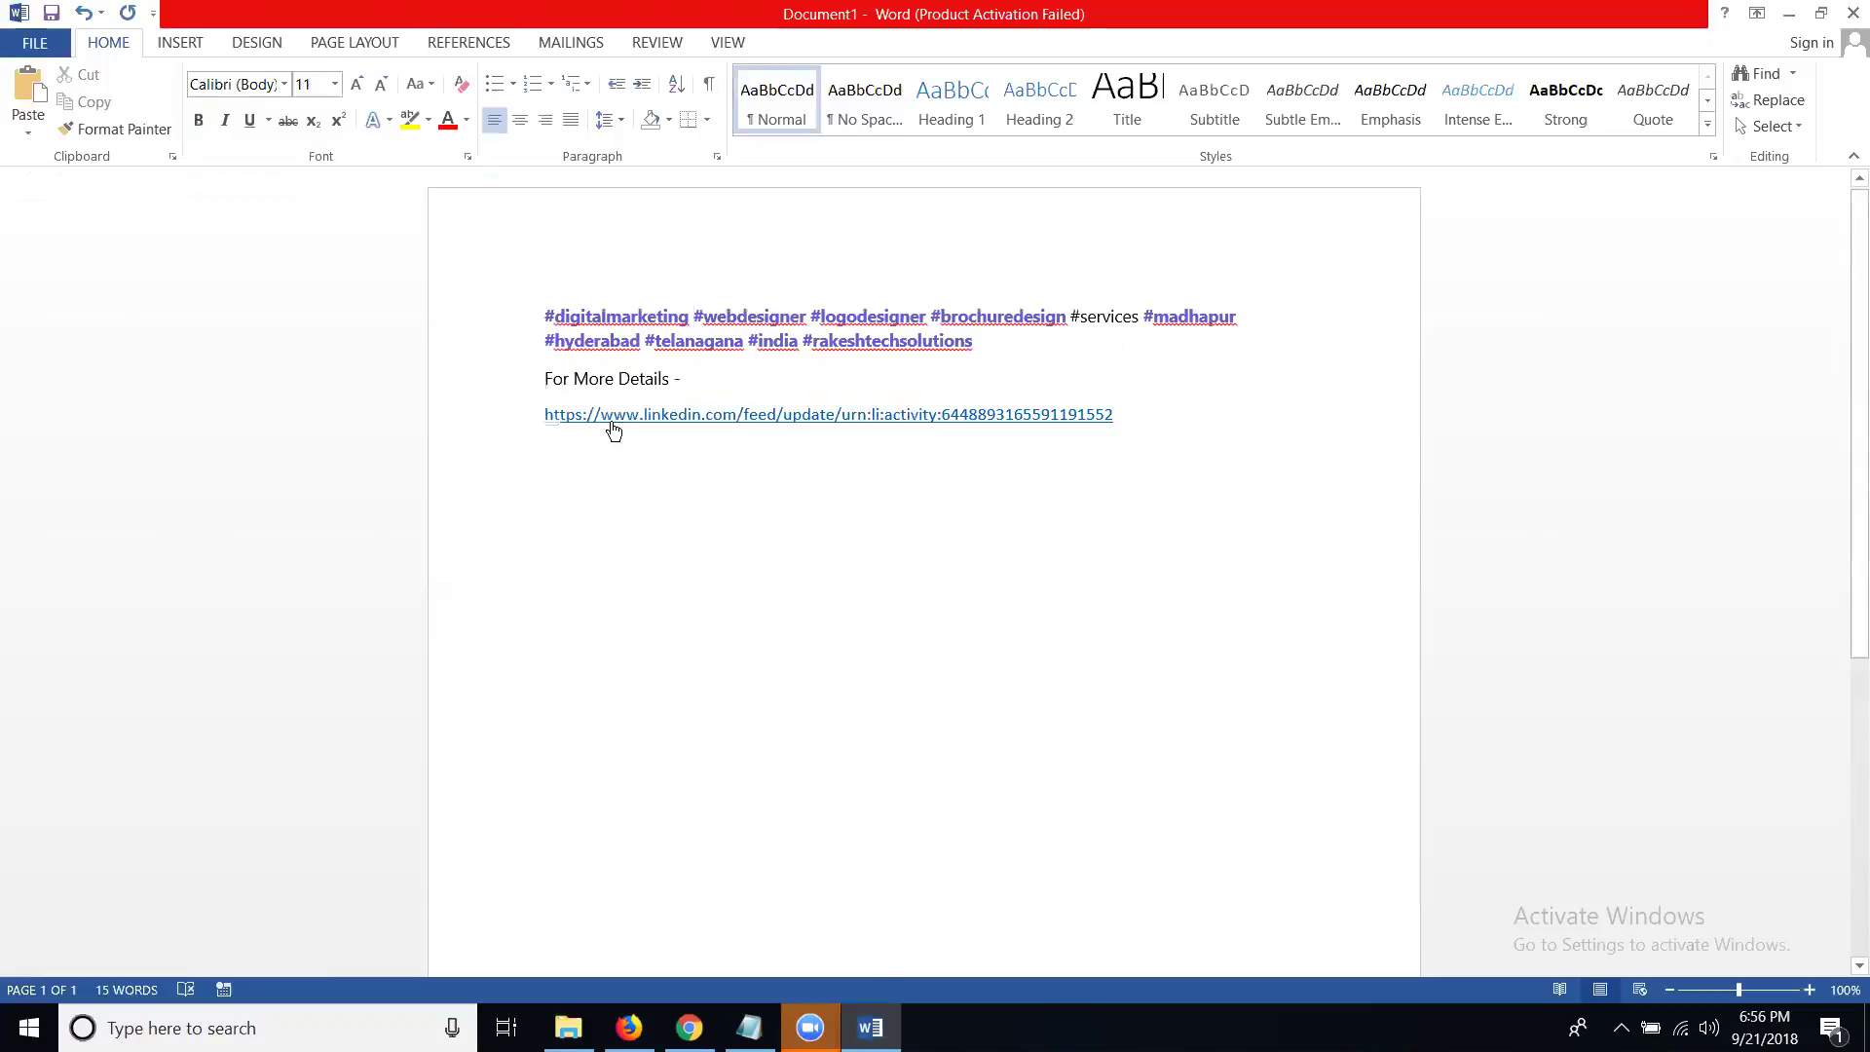
{"action": "key", "text": "ctrl+a"}
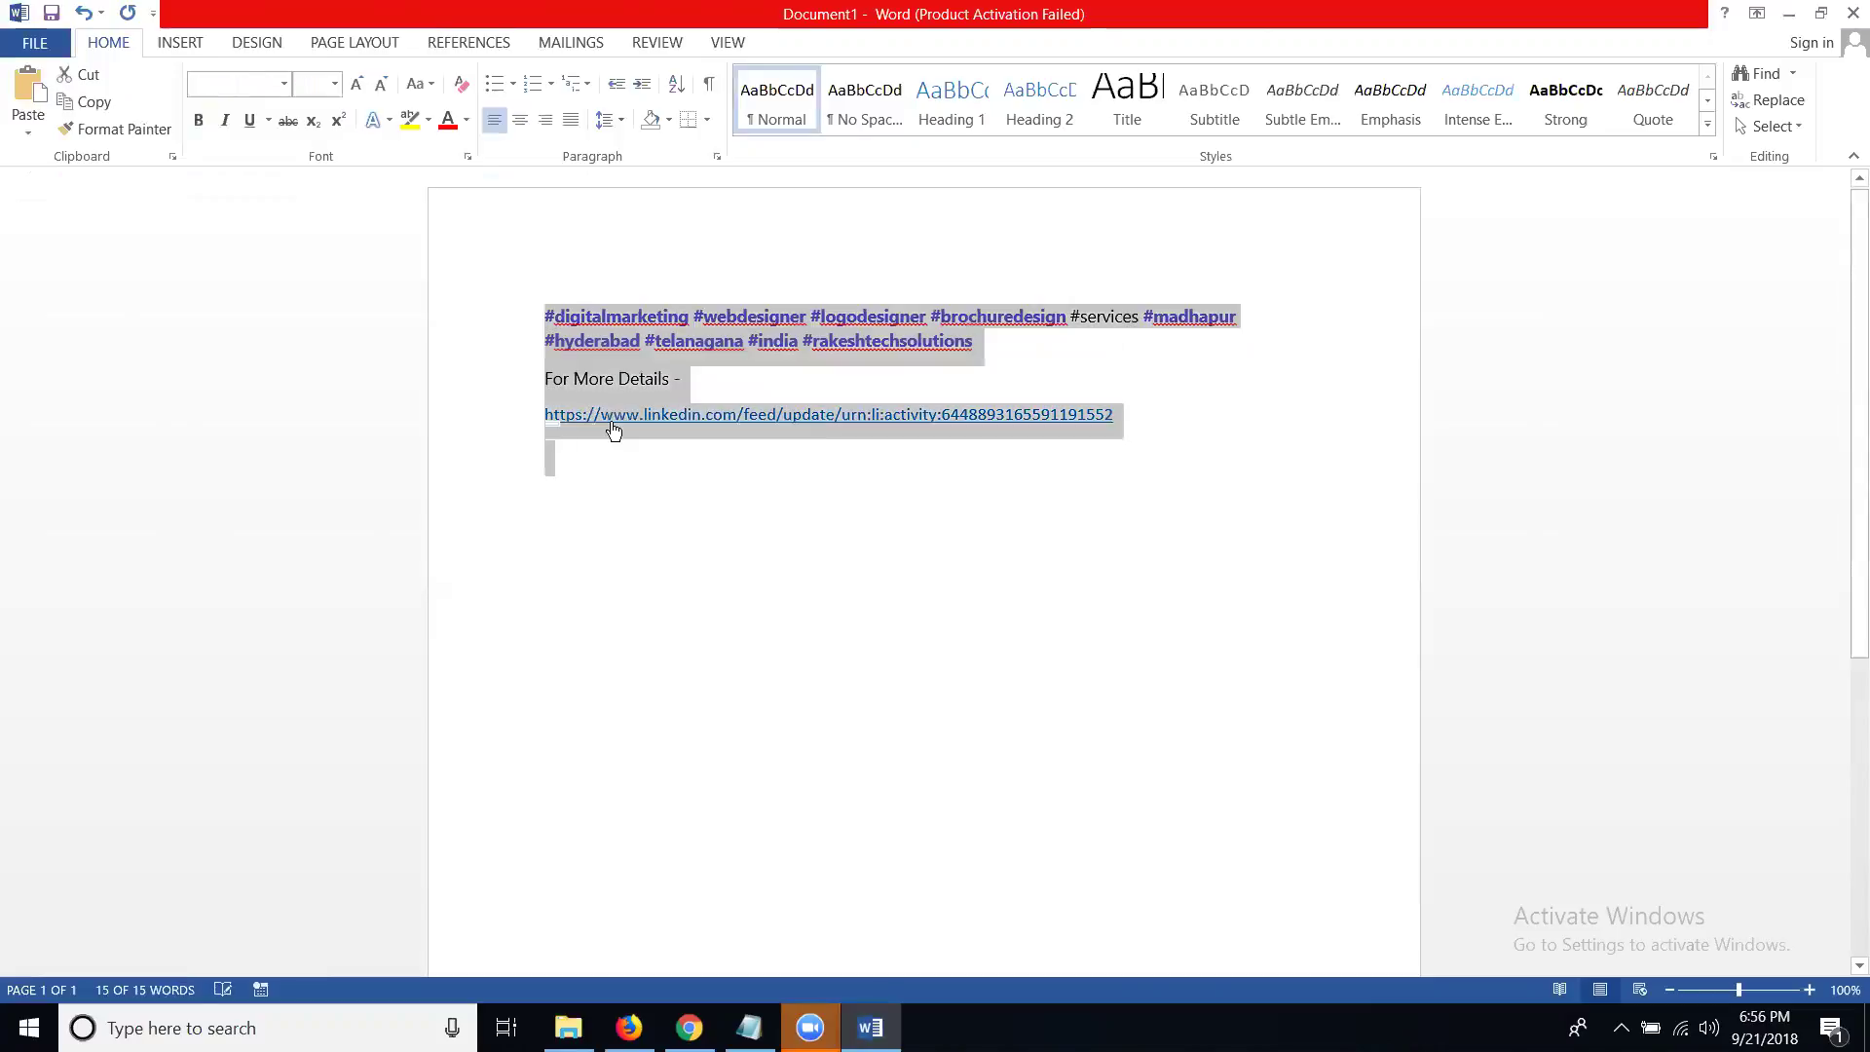
{"action": "left_click", "coordinate": [1791, 22]}
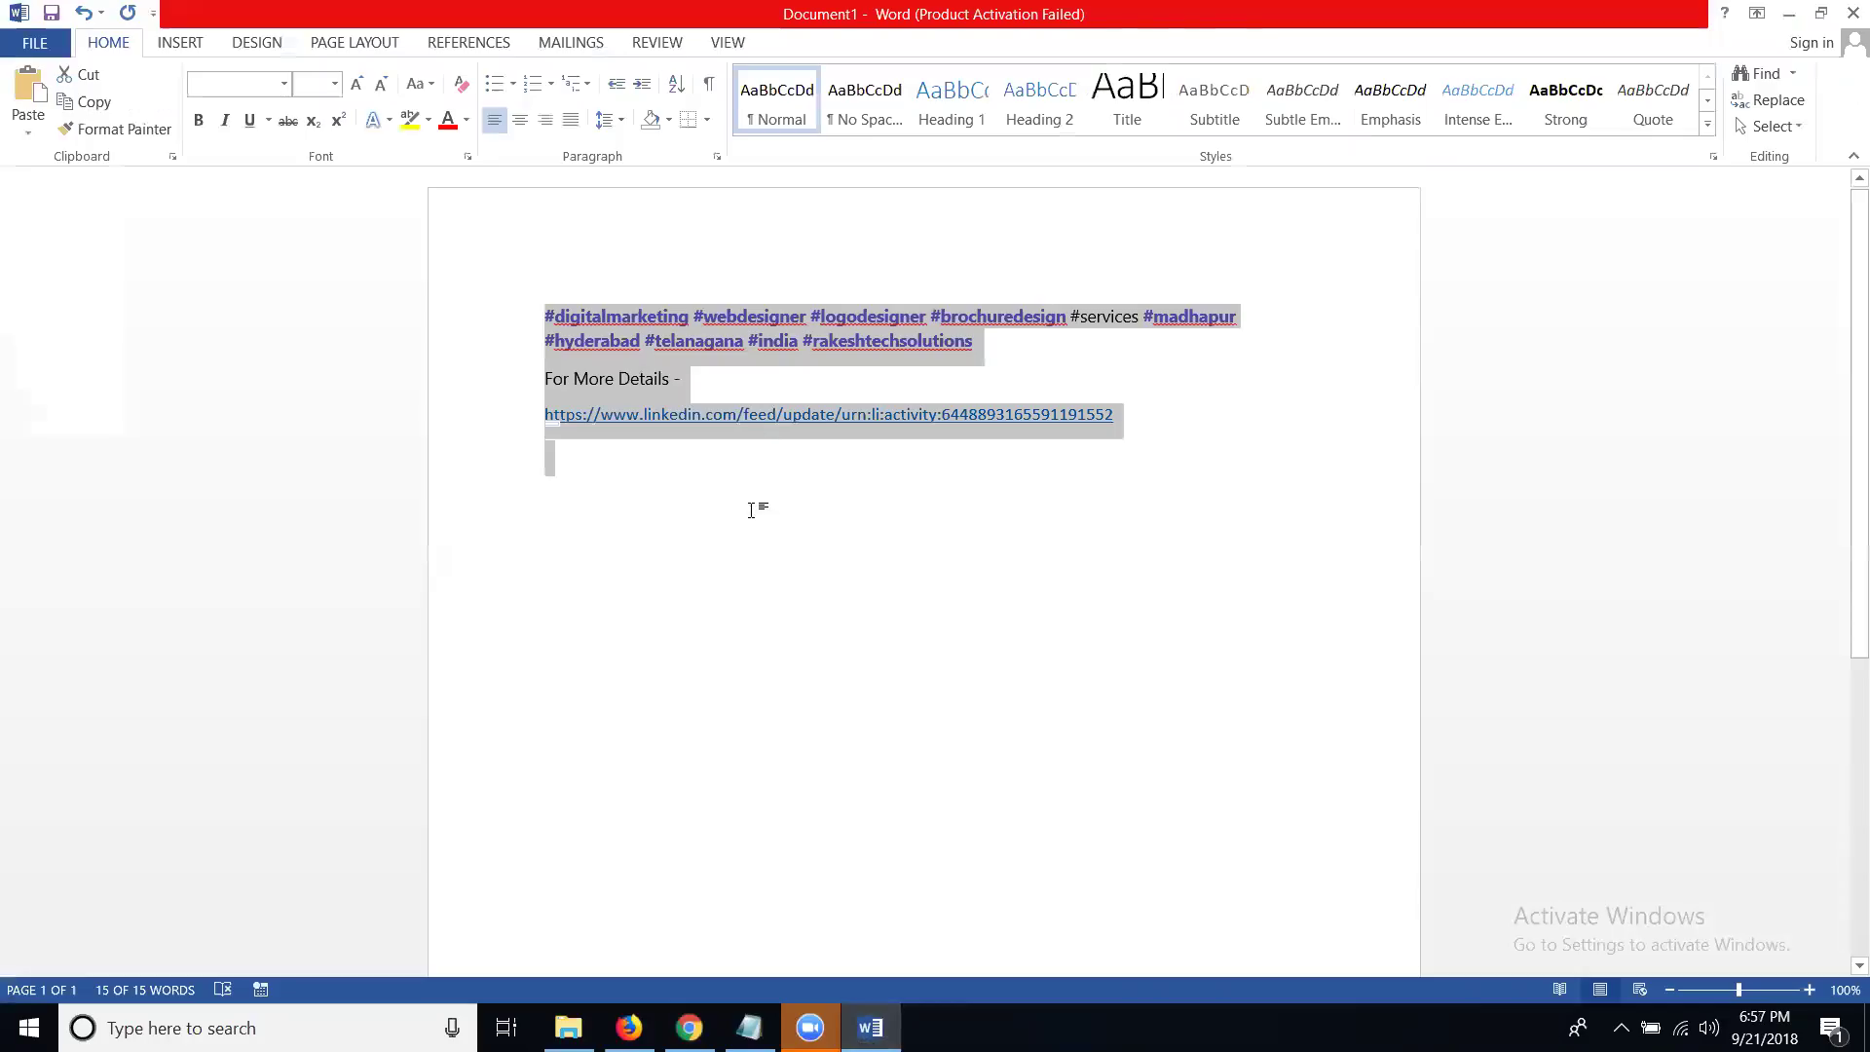
{"action": "left_click", "coordinate": [750, 508]}
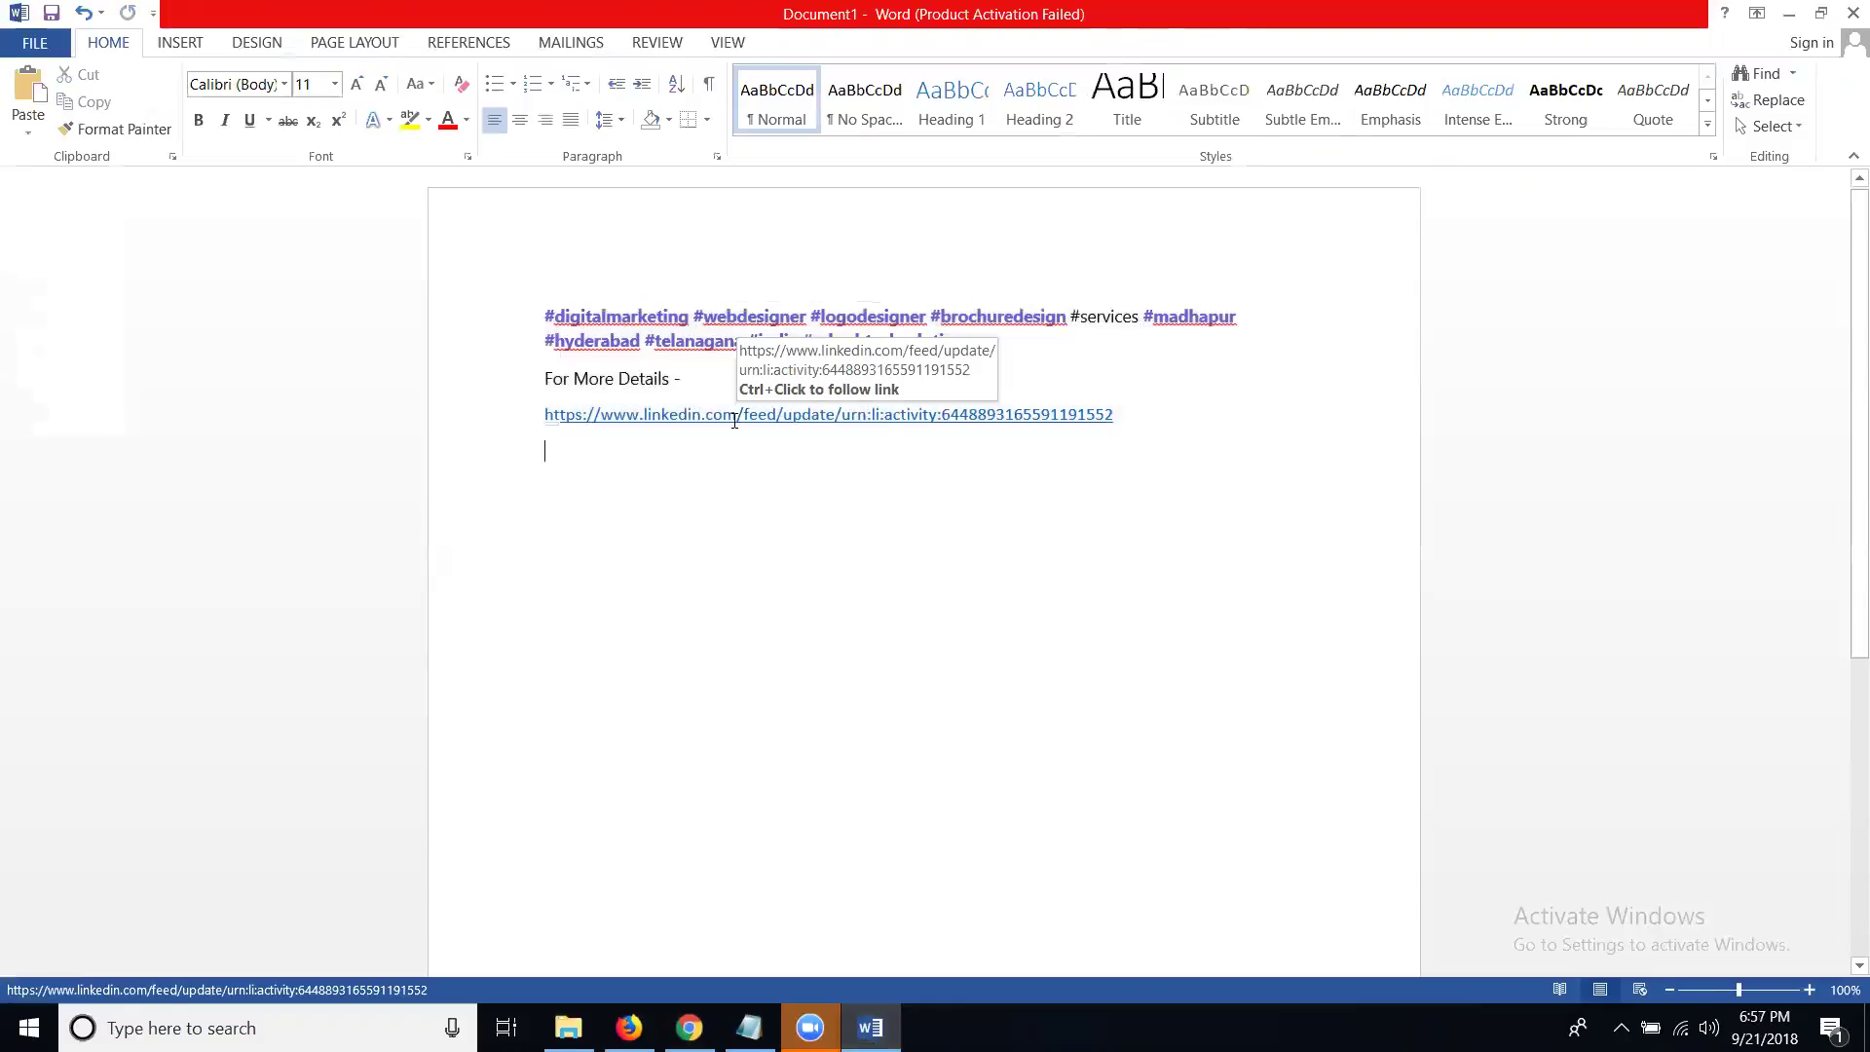
{"action": "left_click_drag", "start_coordinate": [1116, 417], "coordinate": [539, 321]}
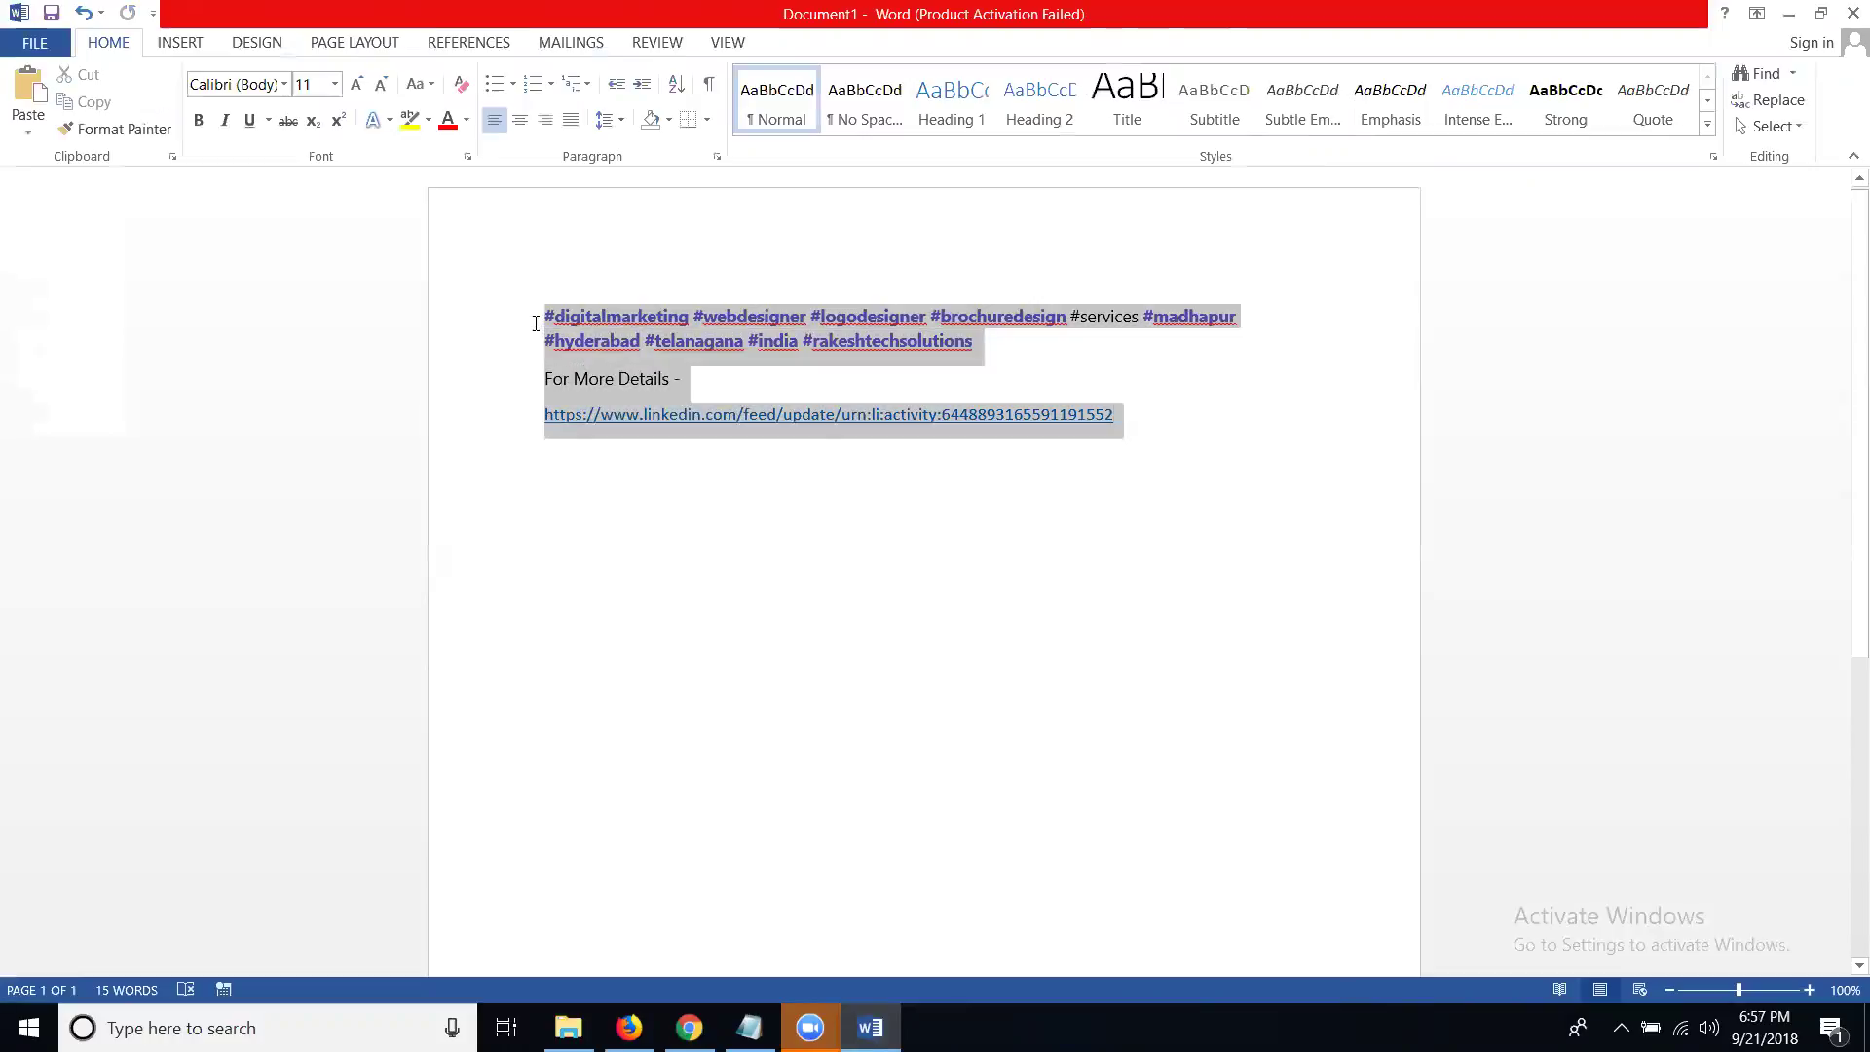
Paste the copied hashtags, 'For More Details -' and LinkedIn link into a new Facebook post.
{"action": "left_click", "coordinate": [689, 1027]}
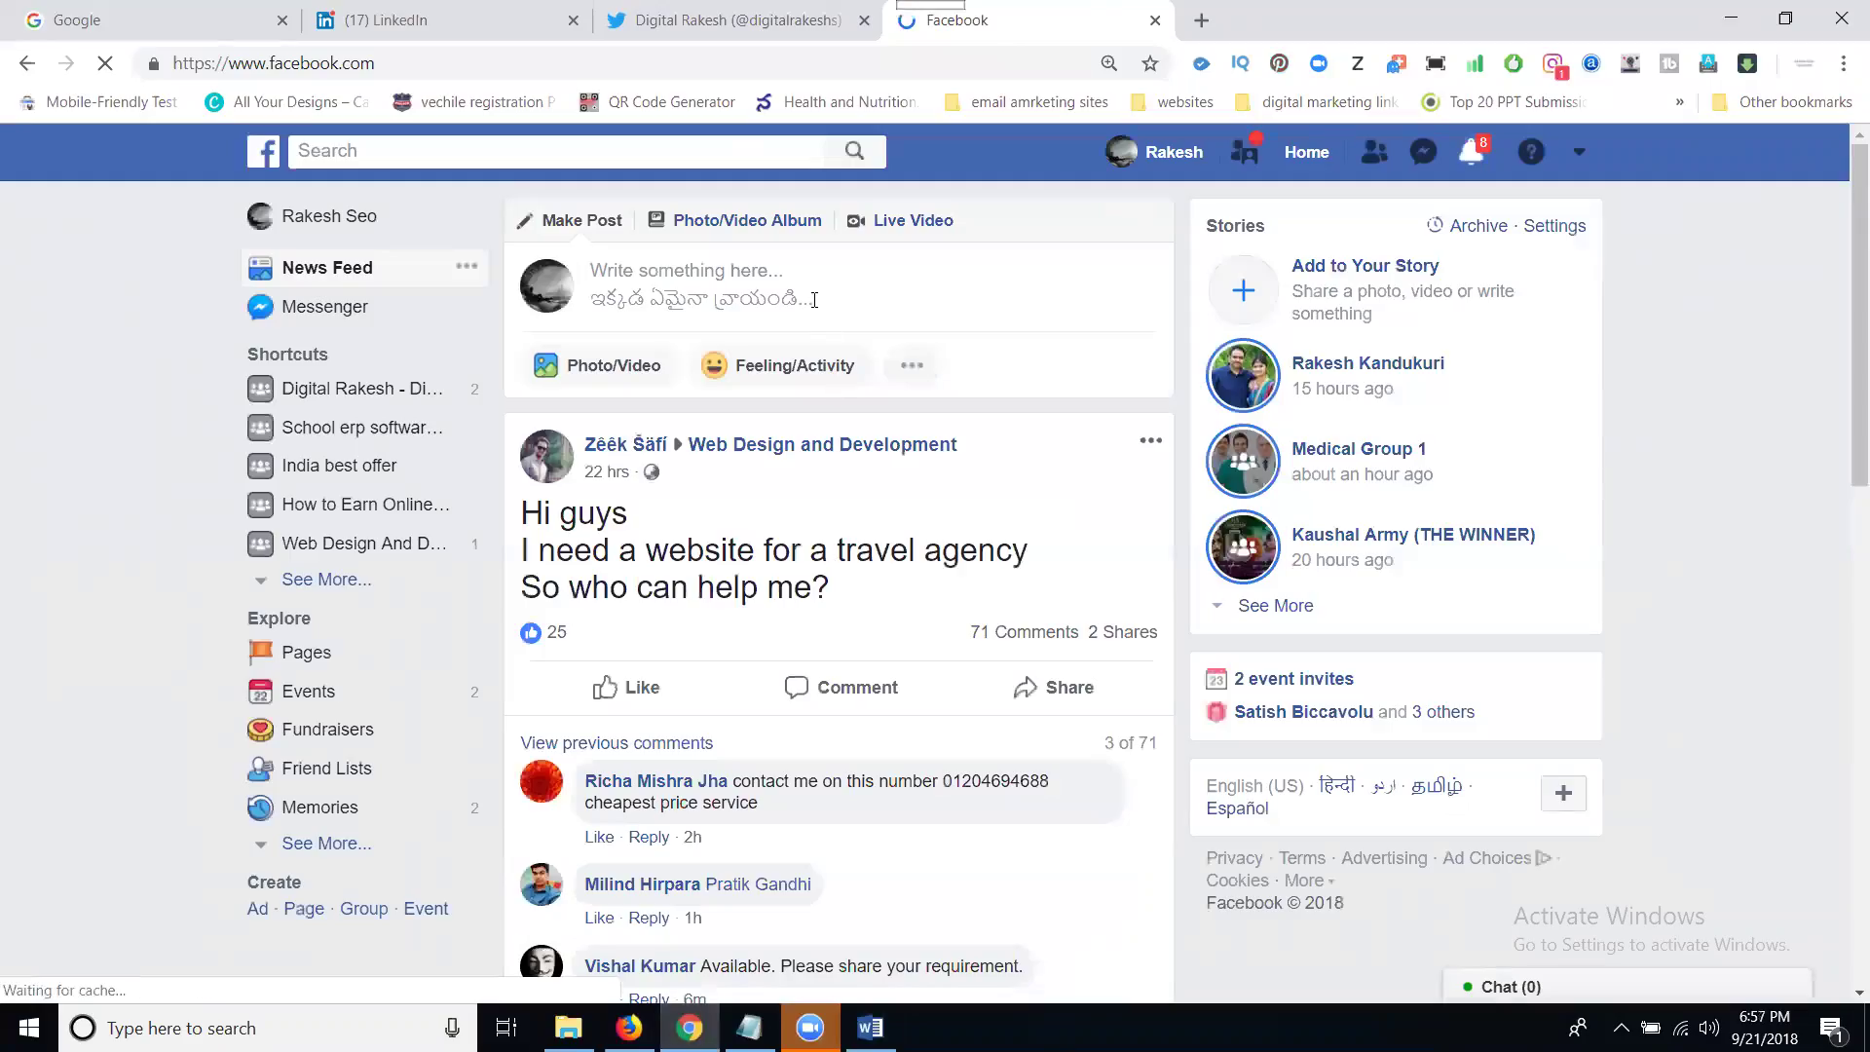
{"action": "left_click", "coordinate": [814, 300]}
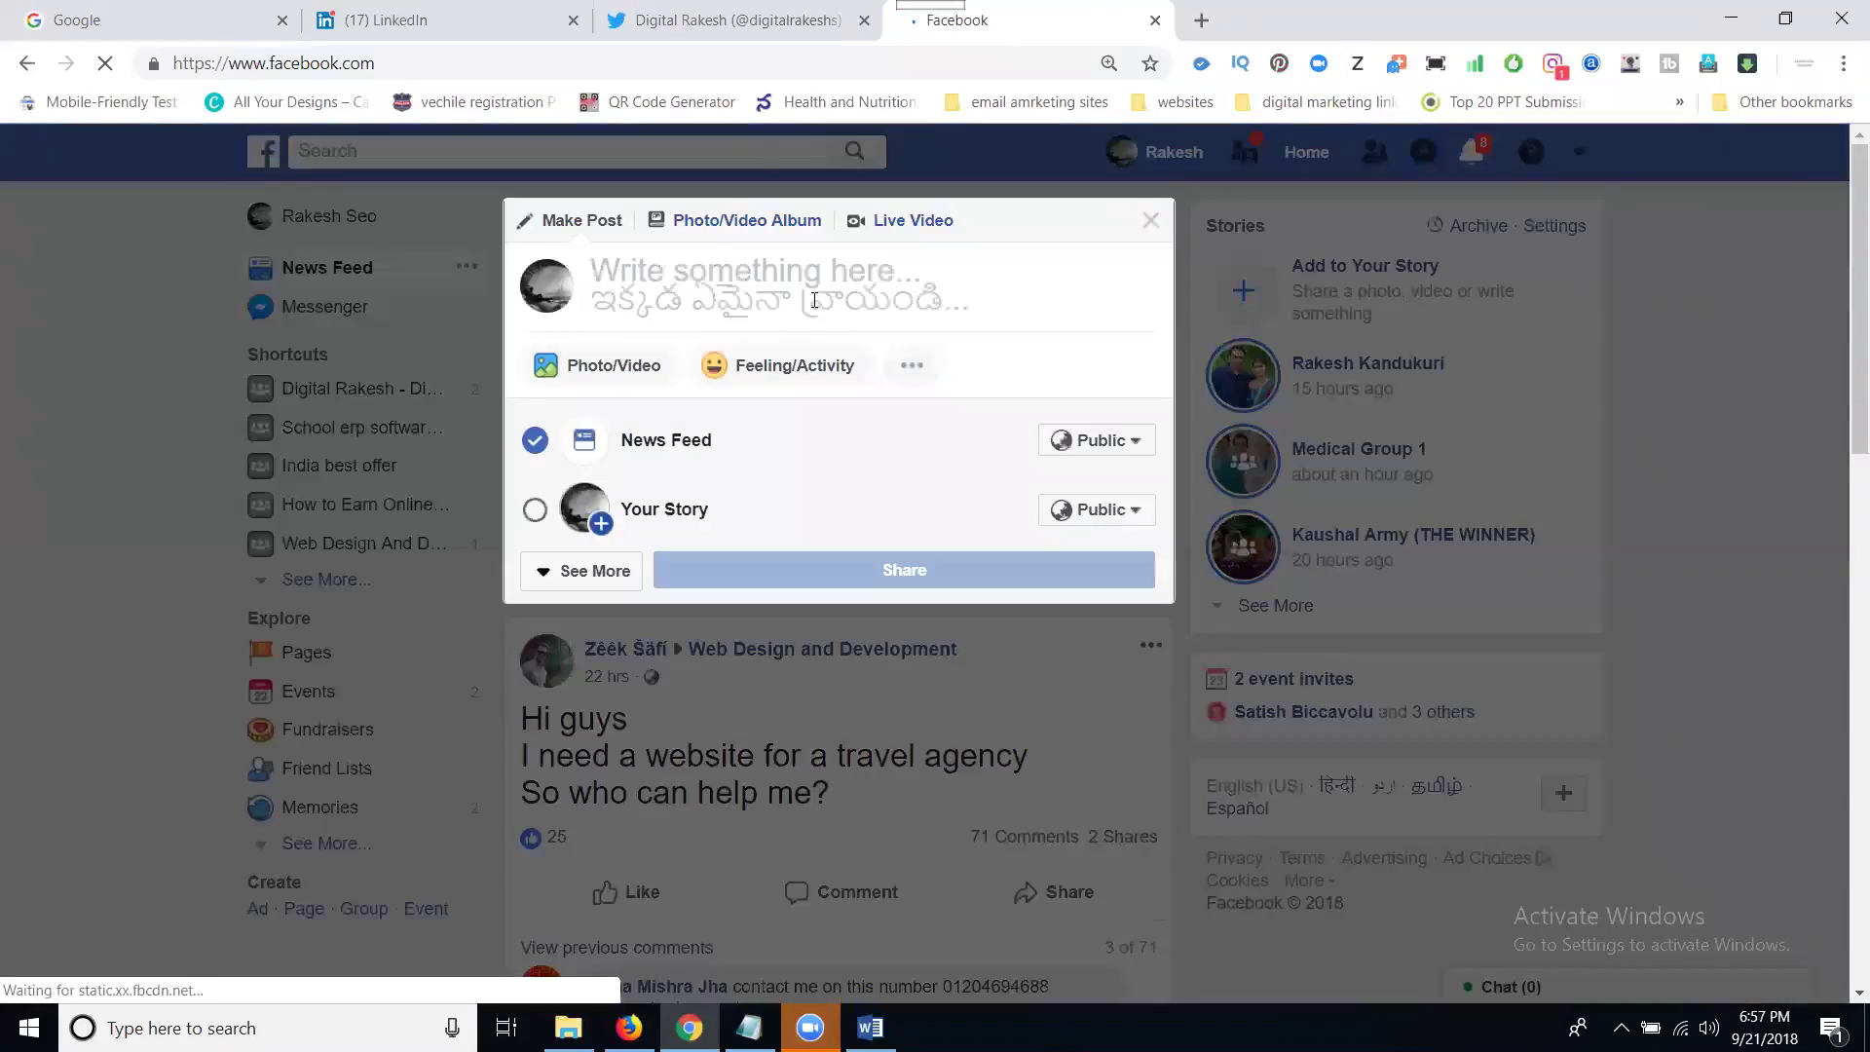
{"action": "key", "text": "ctrl+v"}
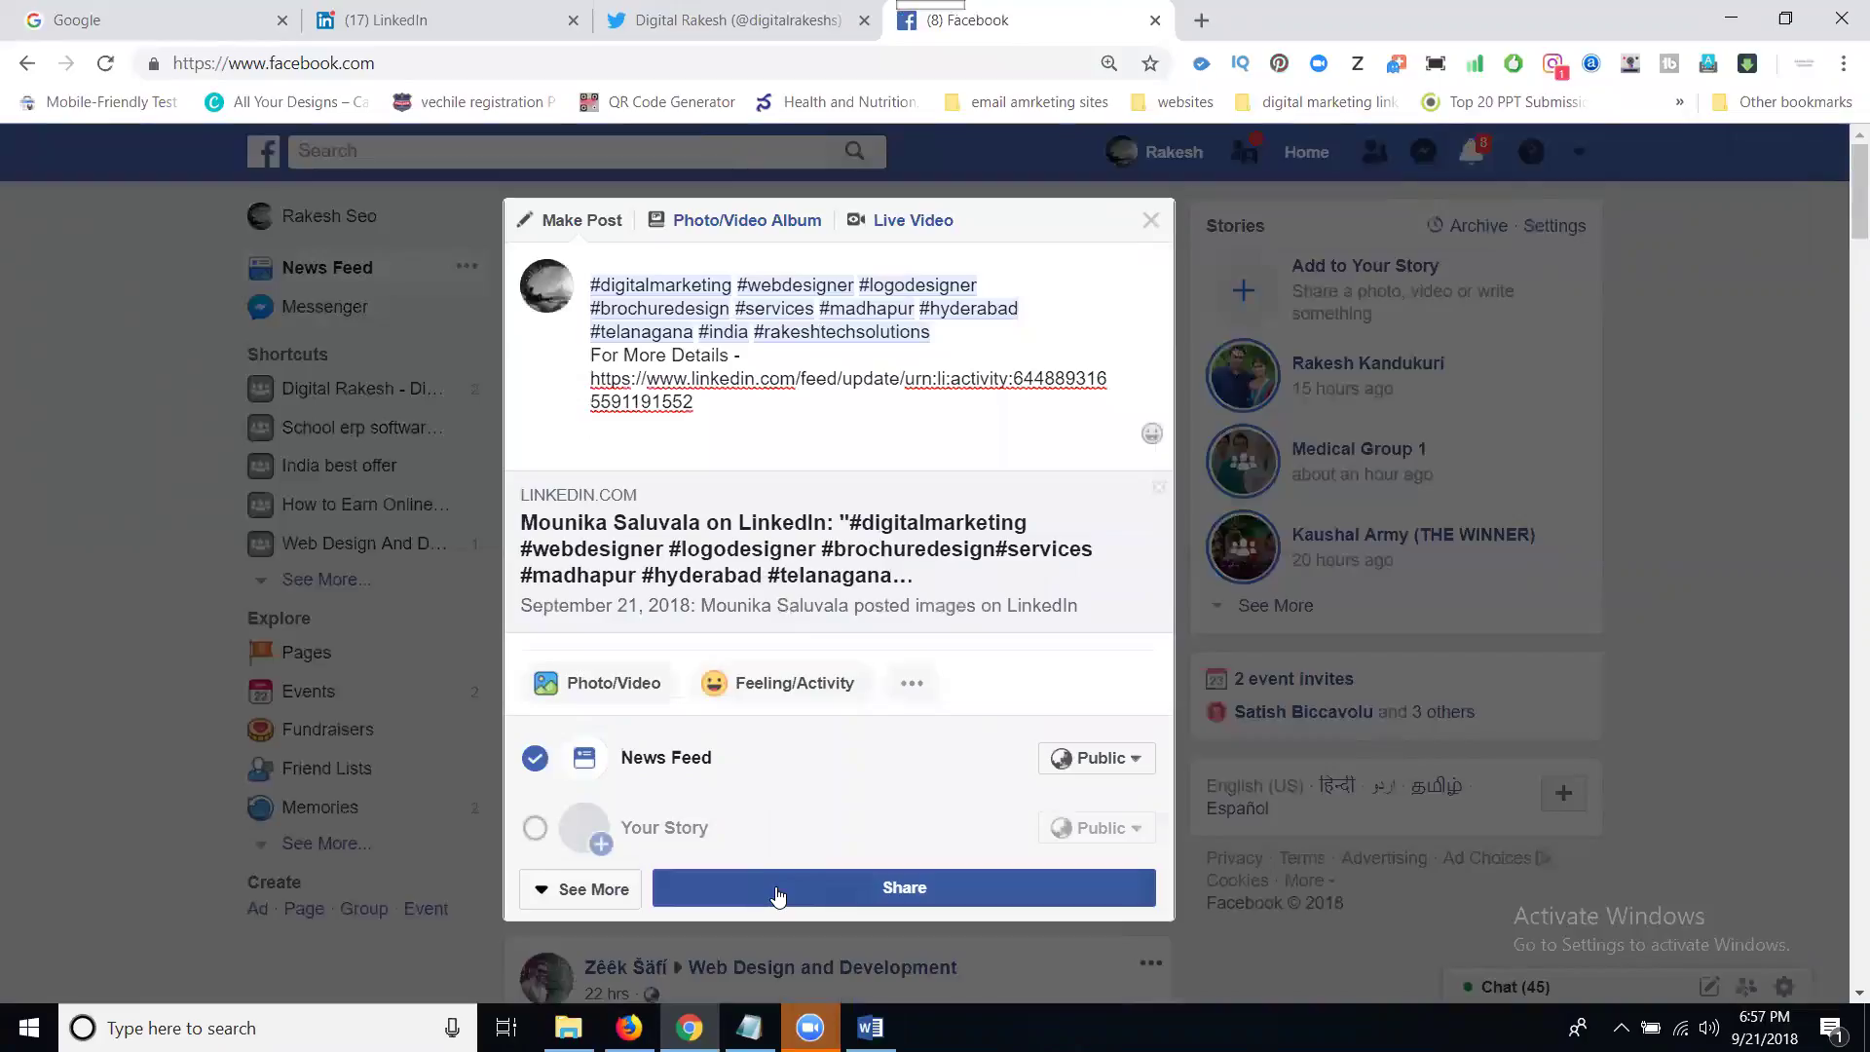
Share the Facebook post and scroll the News Feed to check it appeared.
{"action": "left_click", "coordinate": [777, 894]}
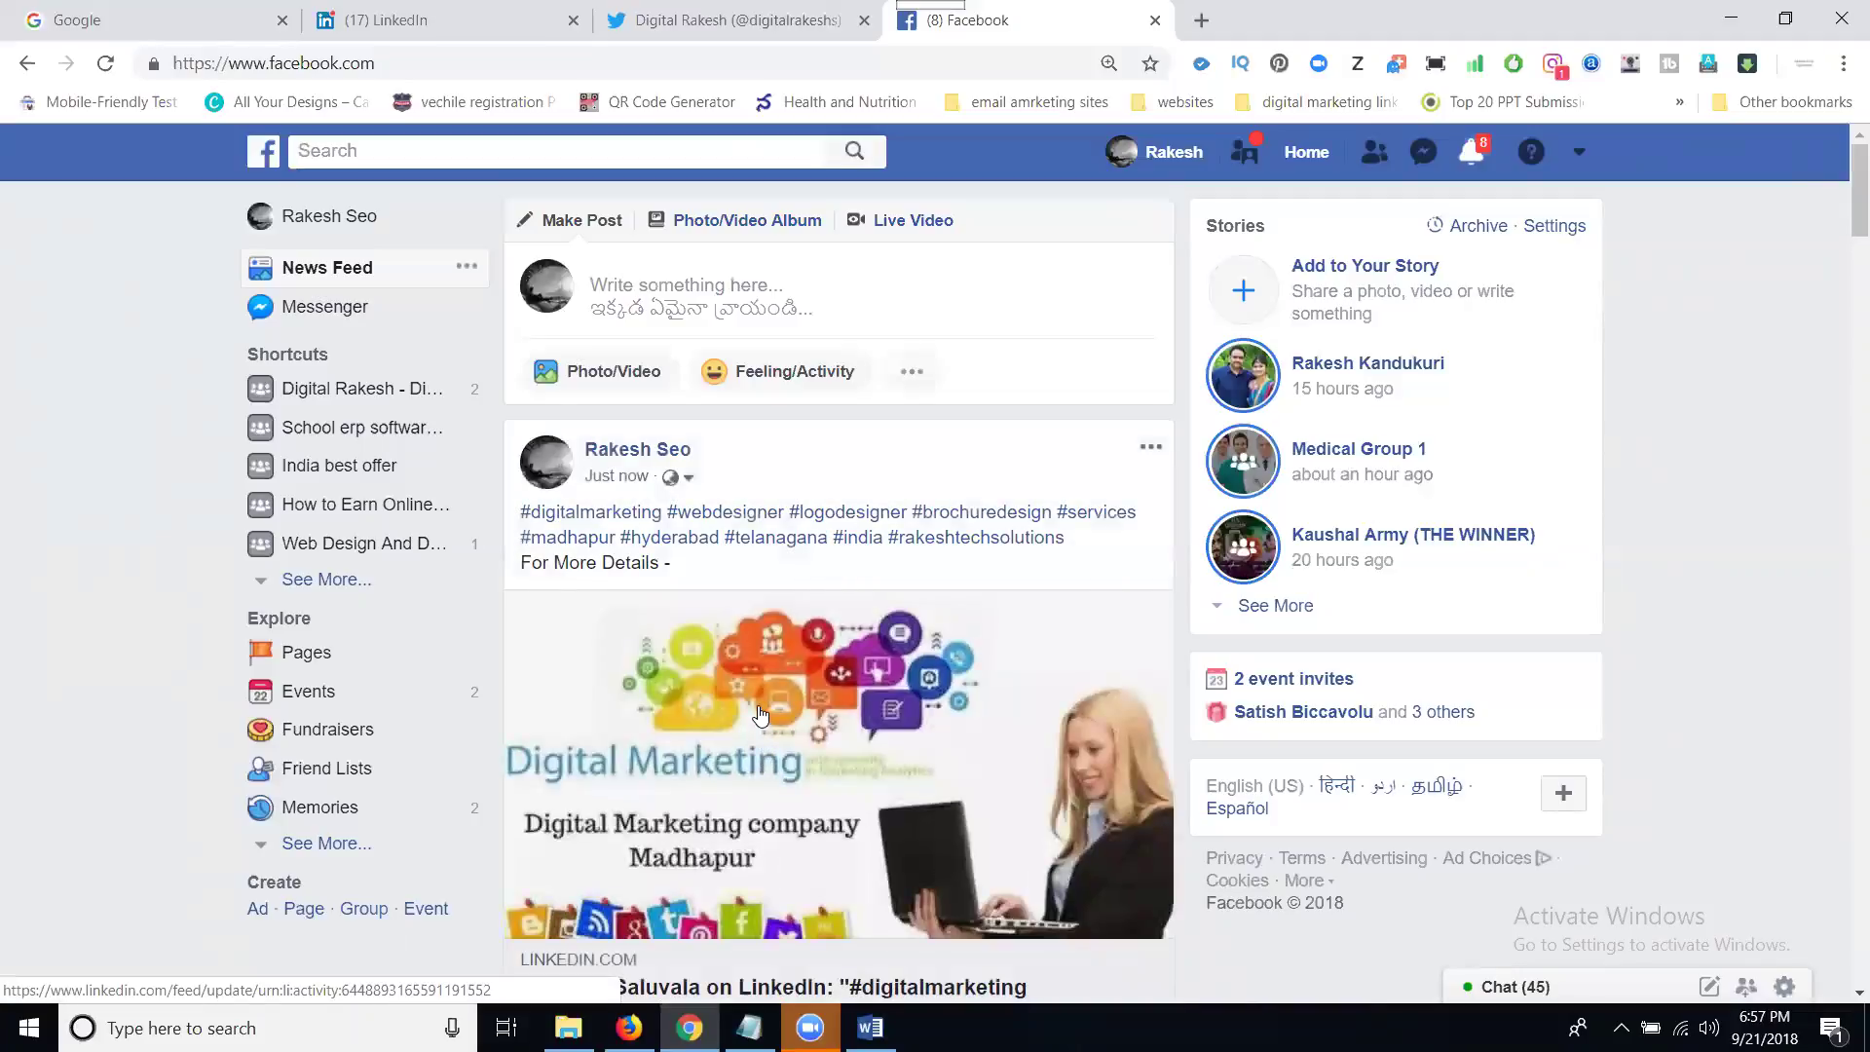
{"action": "scroll", "coordinate": [791, 689], "scroll_direction": "down", "scroll_amount": 1}
{"action": "scroll", "coordinate": [791, 688], "scroll_direction": "down", "scroll_amount": 2}
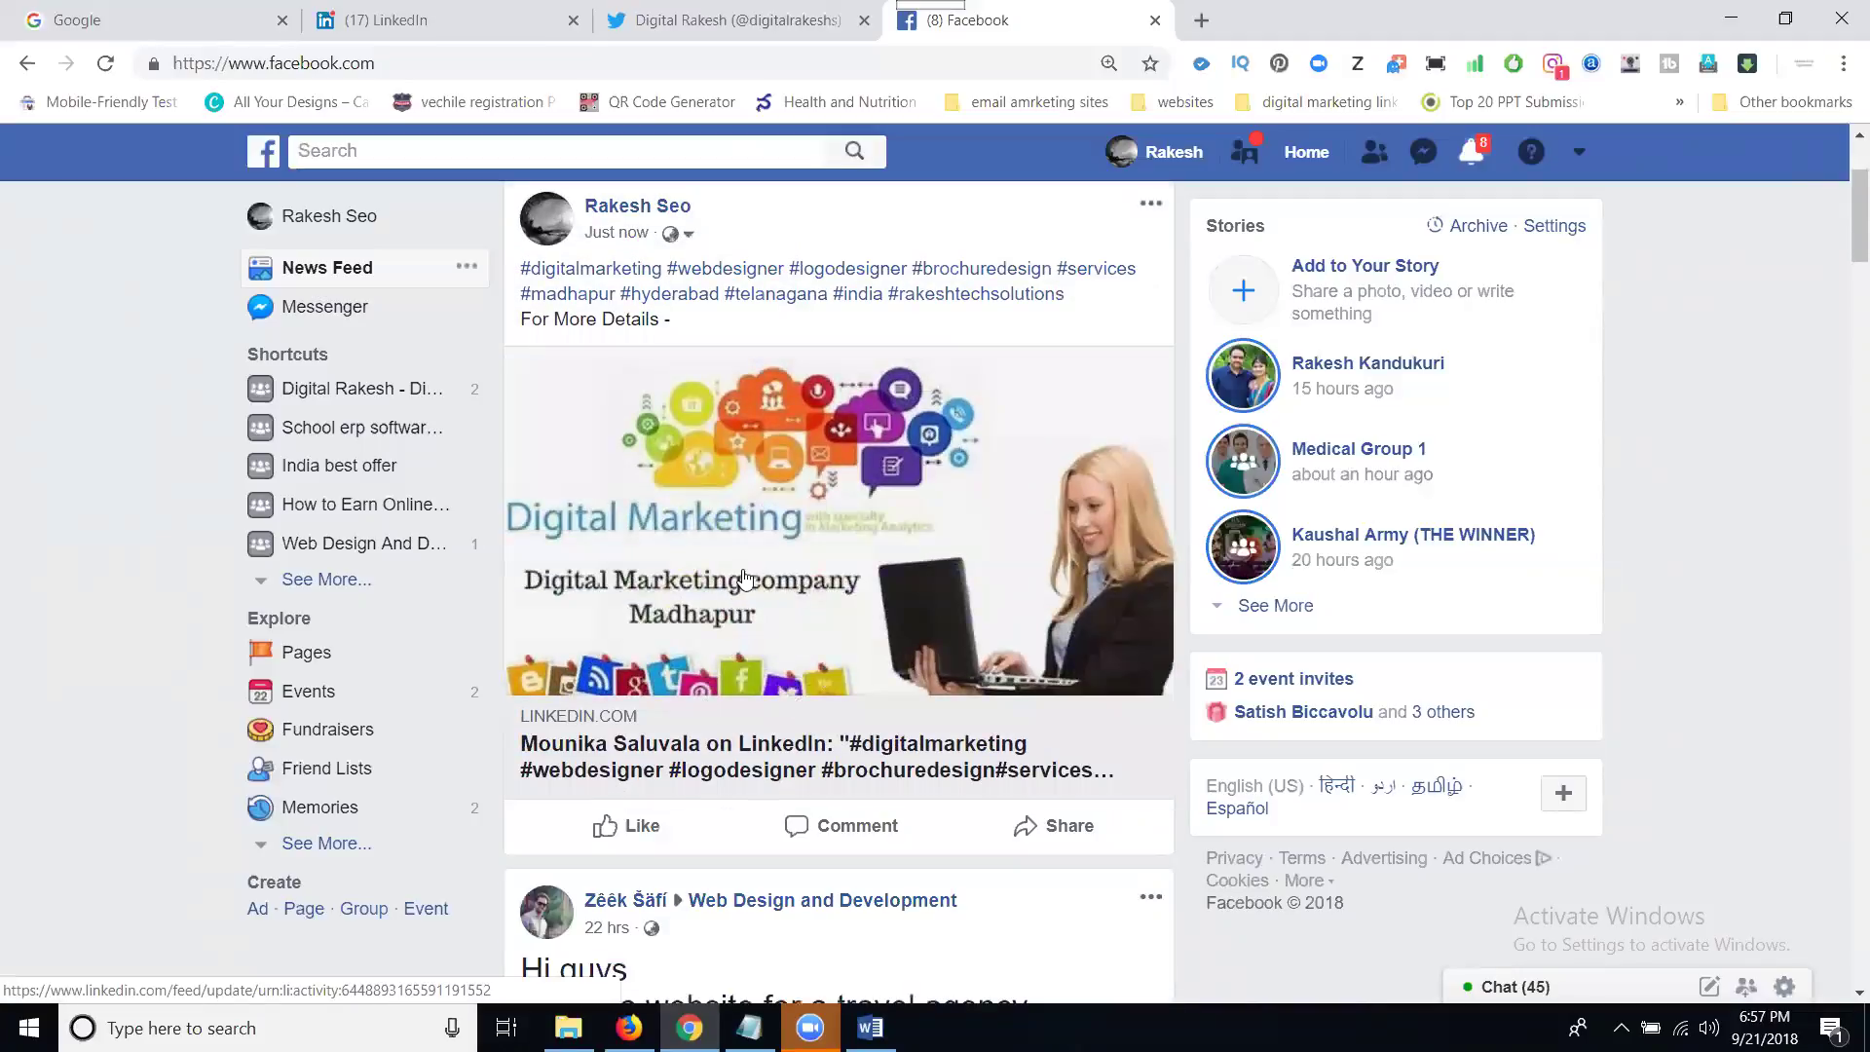